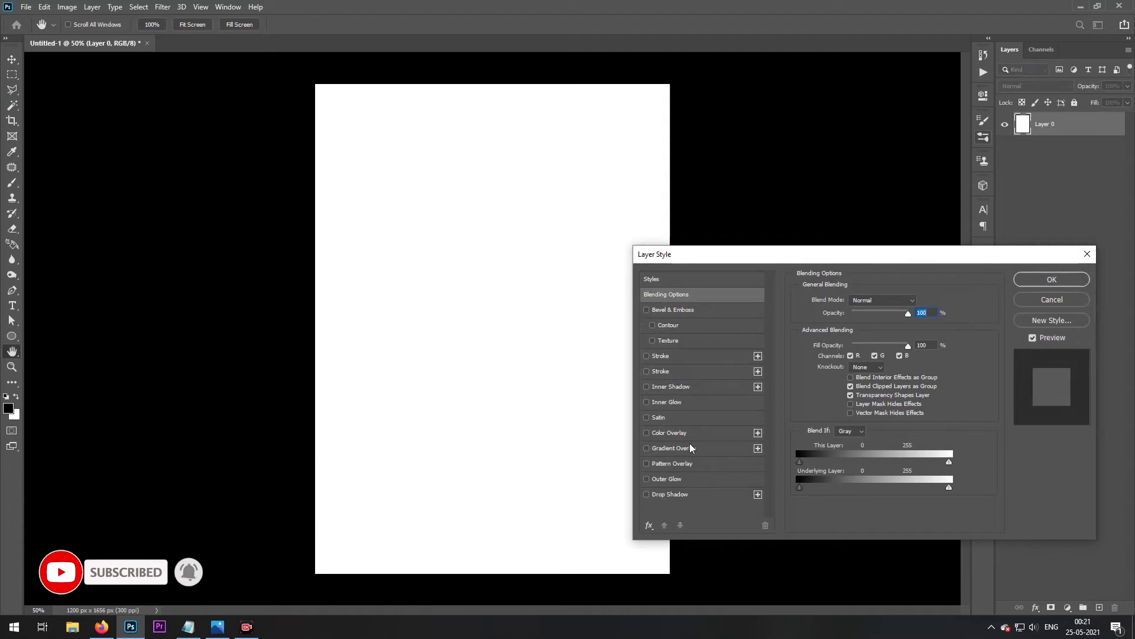
# Add a radial Gradient Overlay to Layer 0 and set the gradient's start colour stop to c40214
pyautogui.click(709, 449)
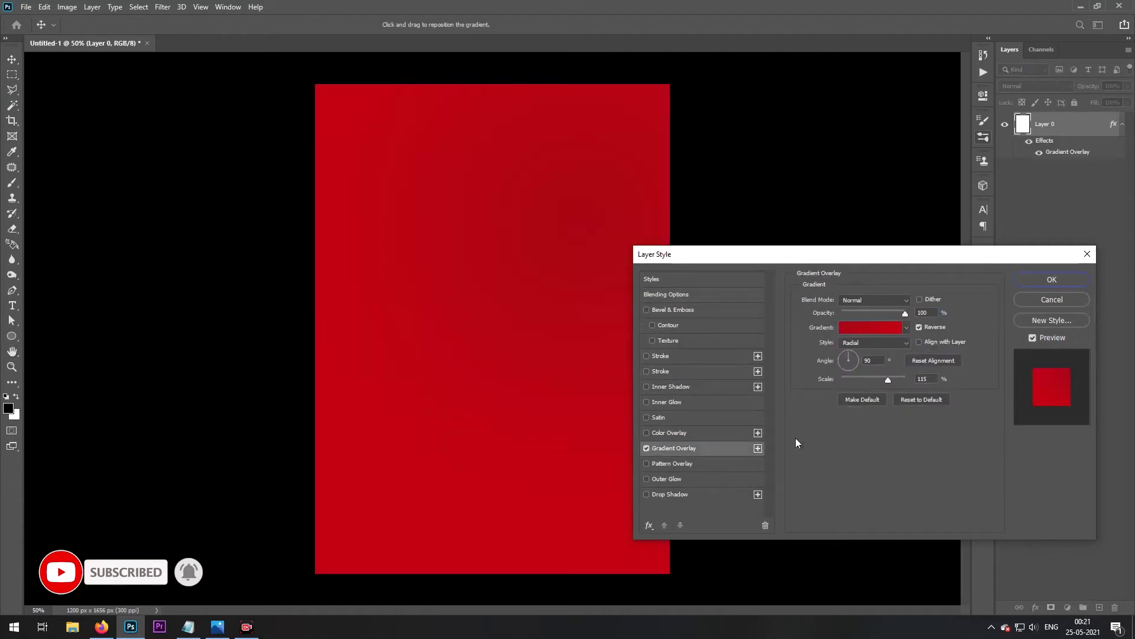
pyautogui.click(878, 328)
pyautogui.click(187, 377)
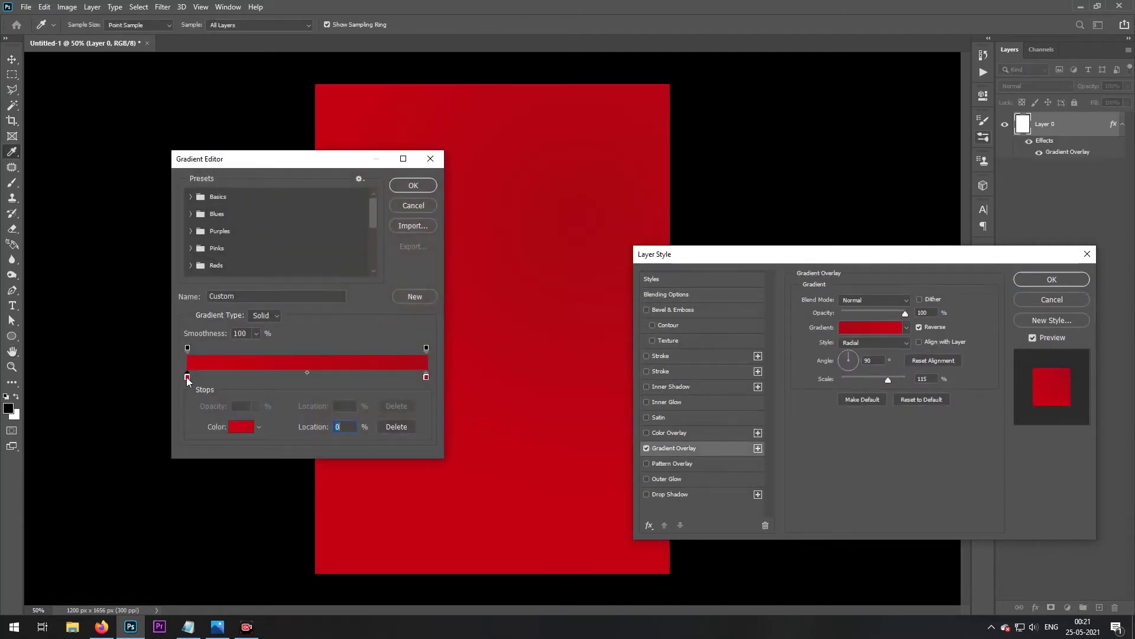
pyautogui.click(246, 428)
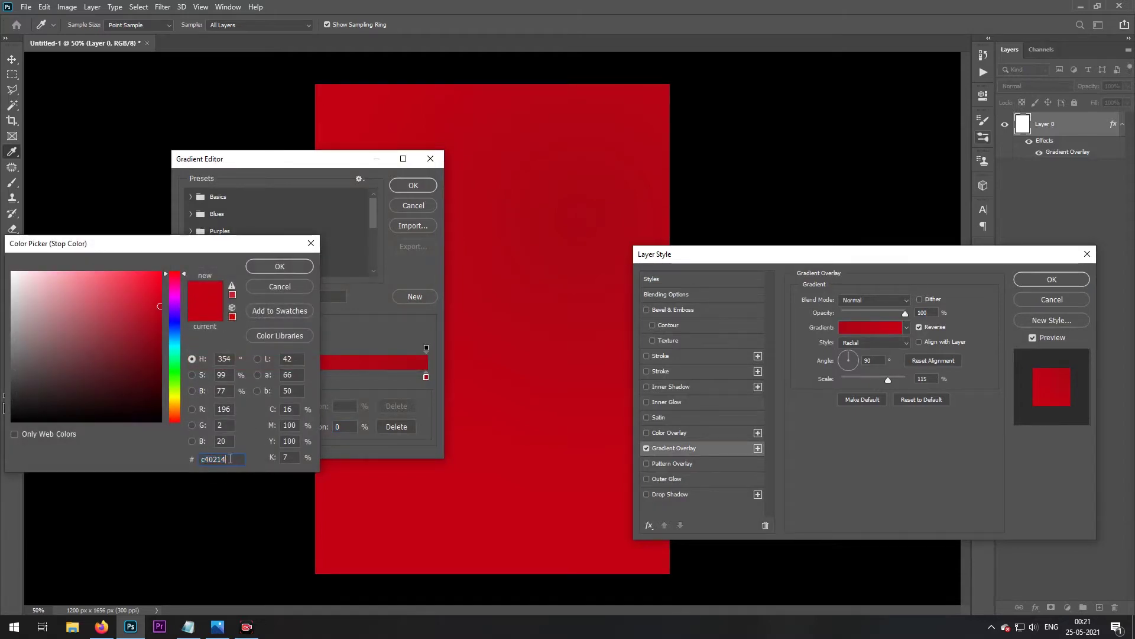
pyautogui.click(297, 266)
# Set the gradient's end colour stop to aa0516 and apply the reversed radial overlay
pyautogui.click(426, 377)
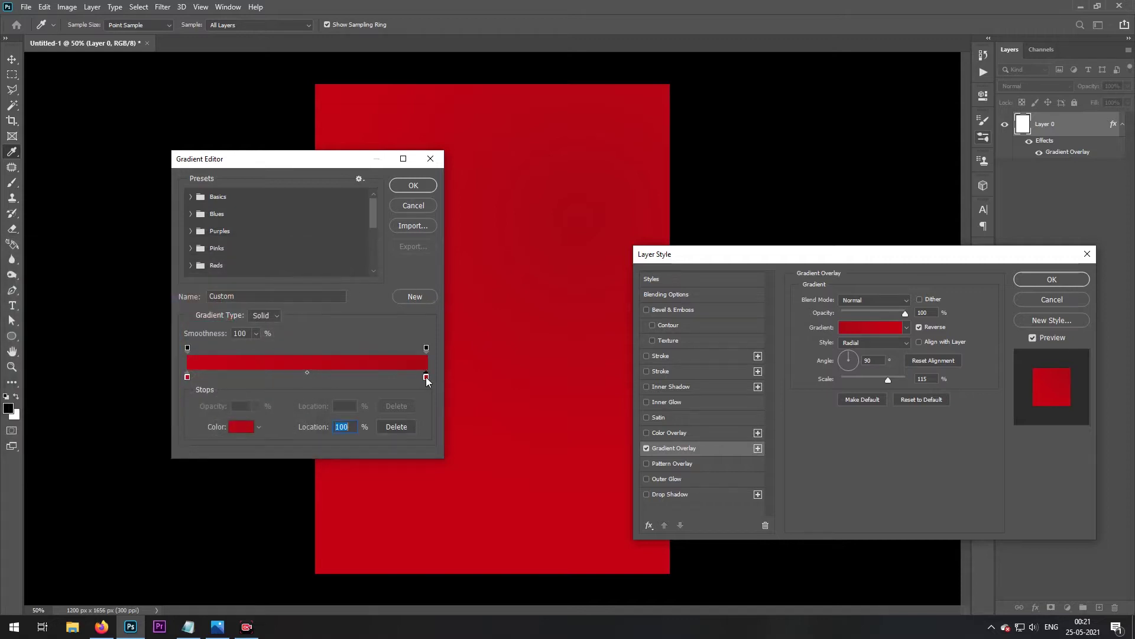
pyautogui.click(241, 426)
pyautogui.click(230, 459)
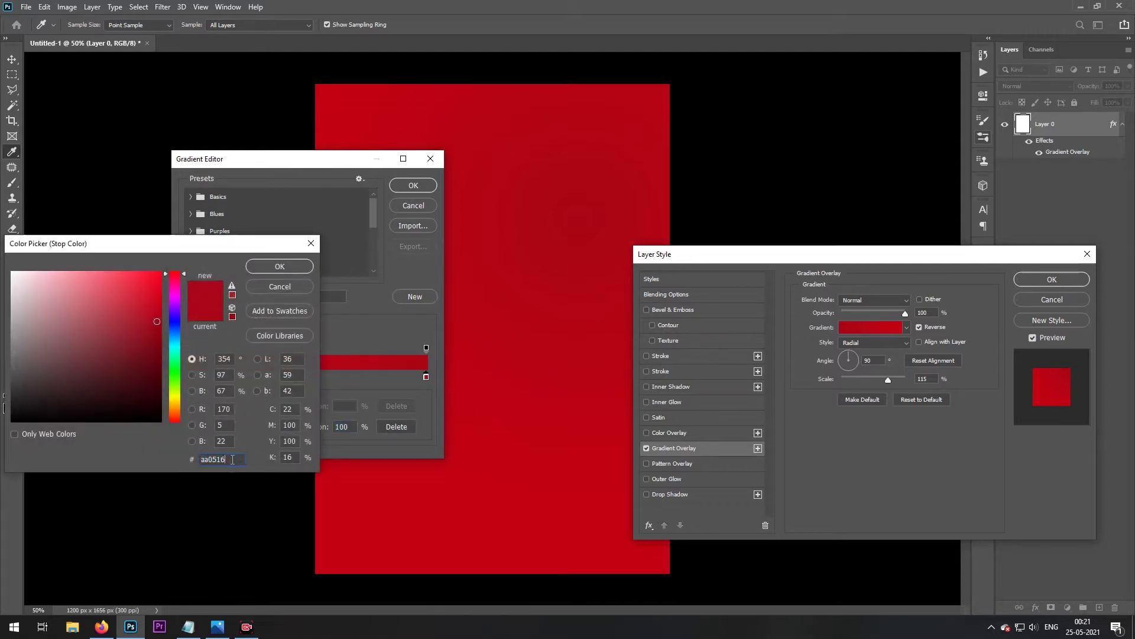
pyautogui.click(268, 268)
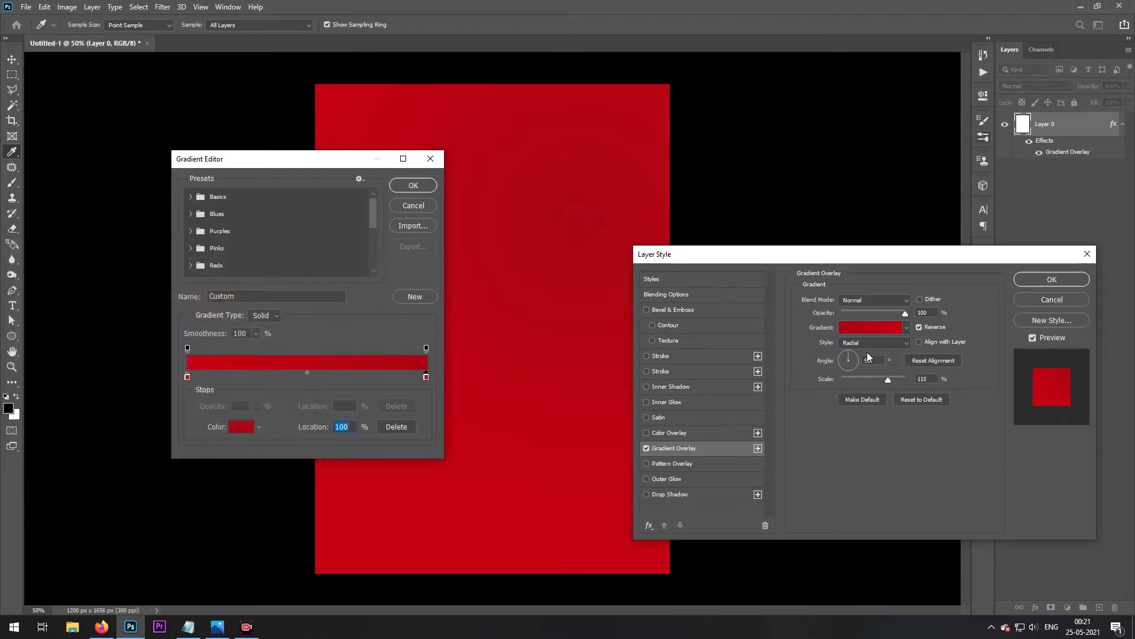
pyautogui.click(419, 189)
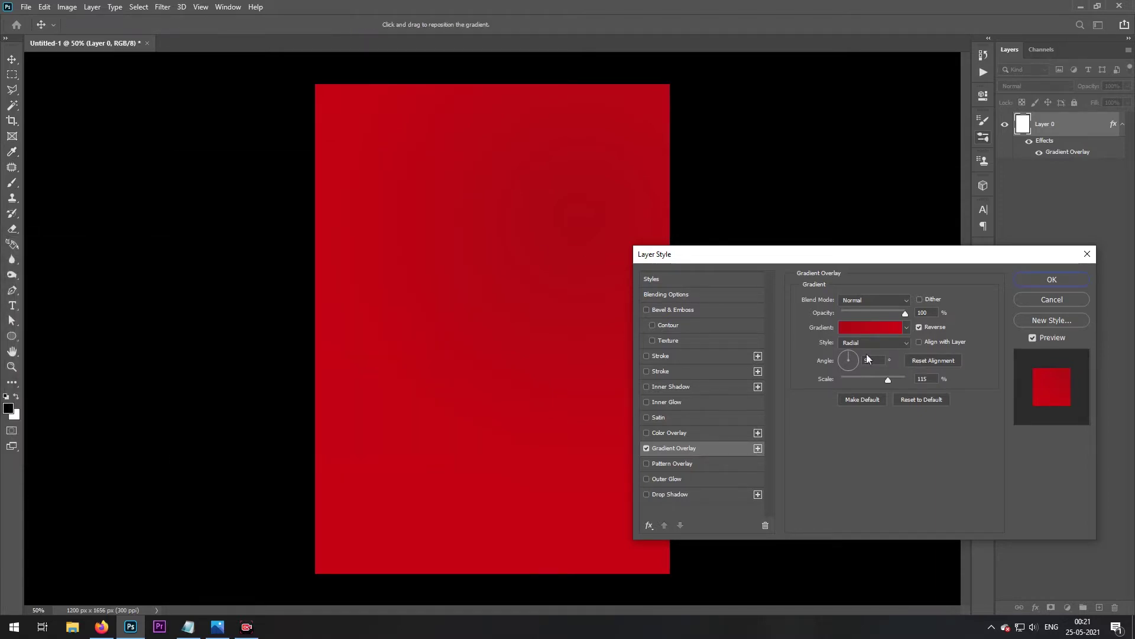
pyautogui.click(920, 327)
pyautogui.click(1052, 279)
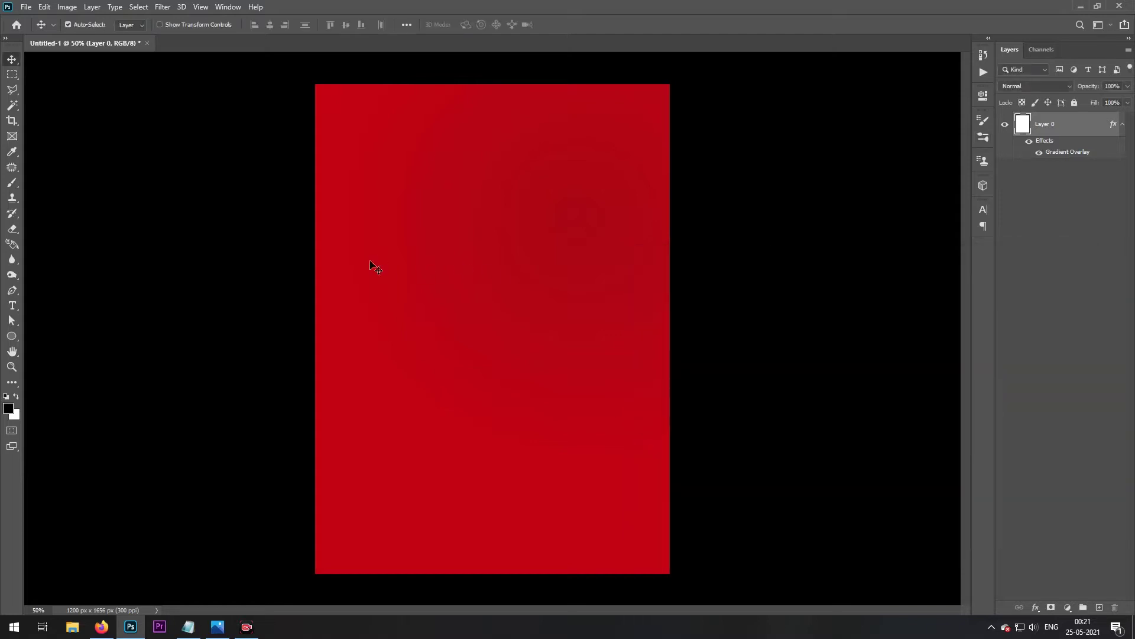
# Activate the Eraser with the Flat Bristle 2 brush
pyautogui.press('r')
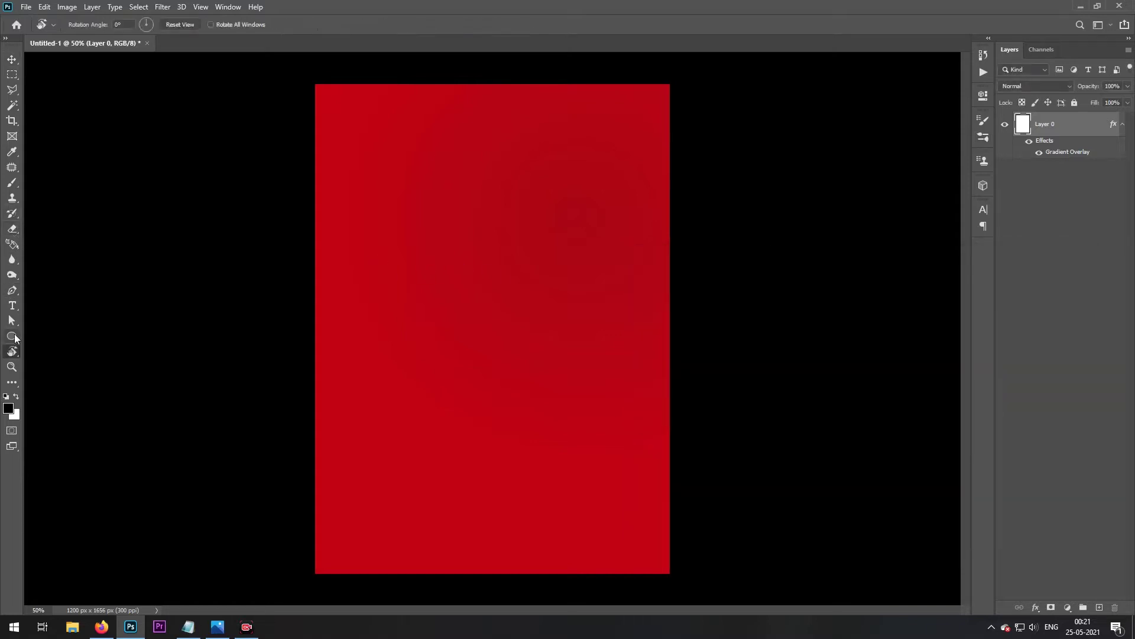
pyautogui.press('e')
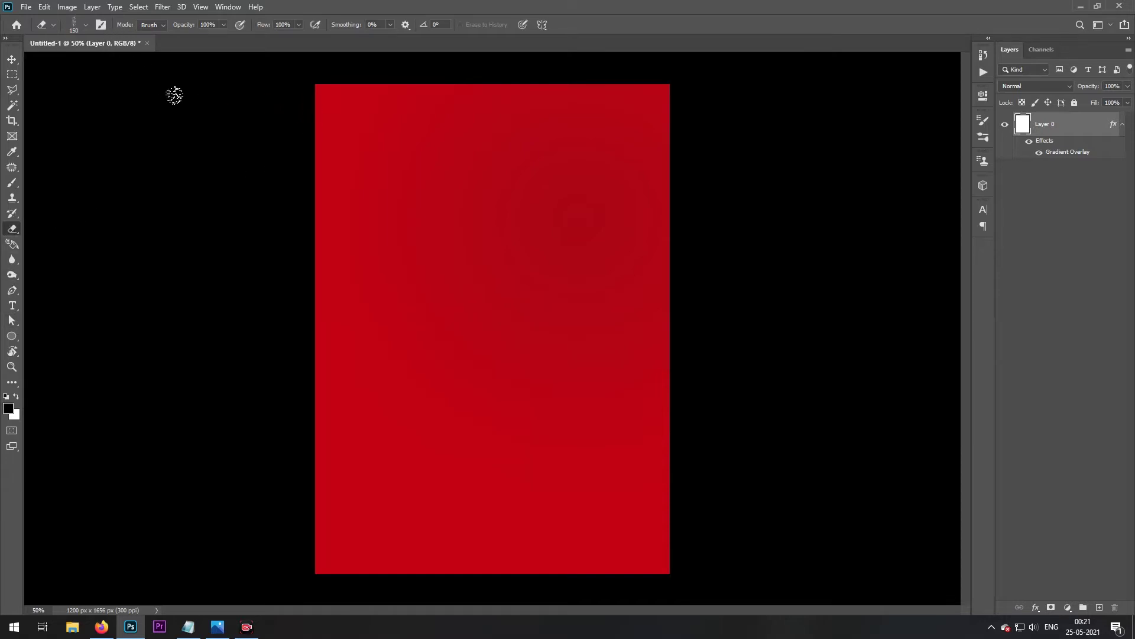
pyautogui.rightClick(312, 117)
pyautogui.click(270, 111)
pyautogui.rightClick(464, 117)
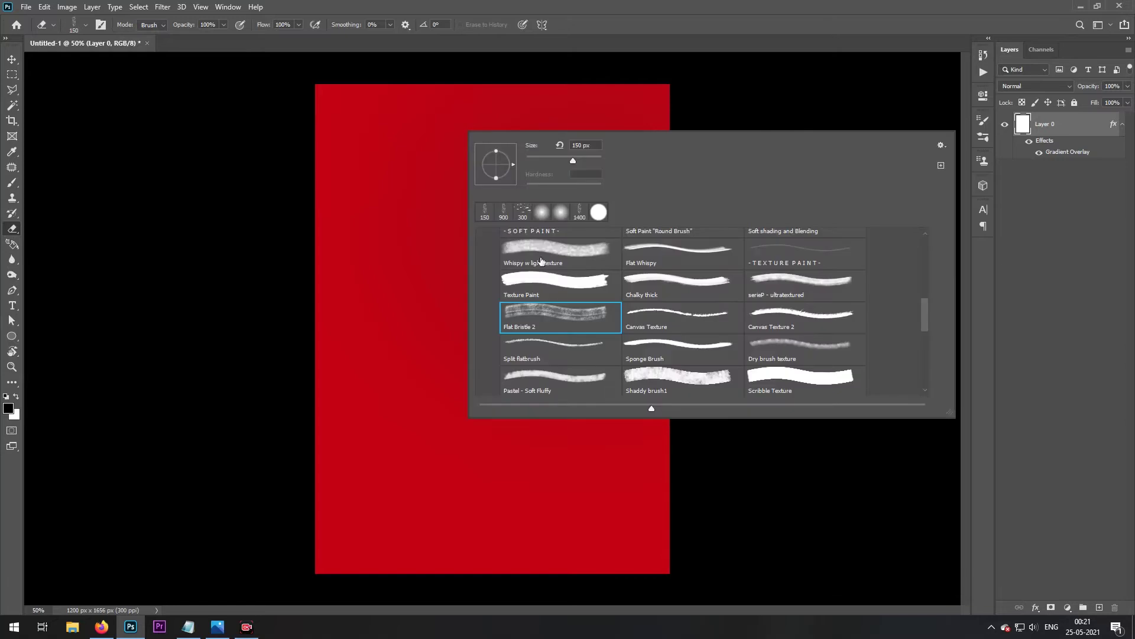
pyautogui.scroll(2, 541, 261)
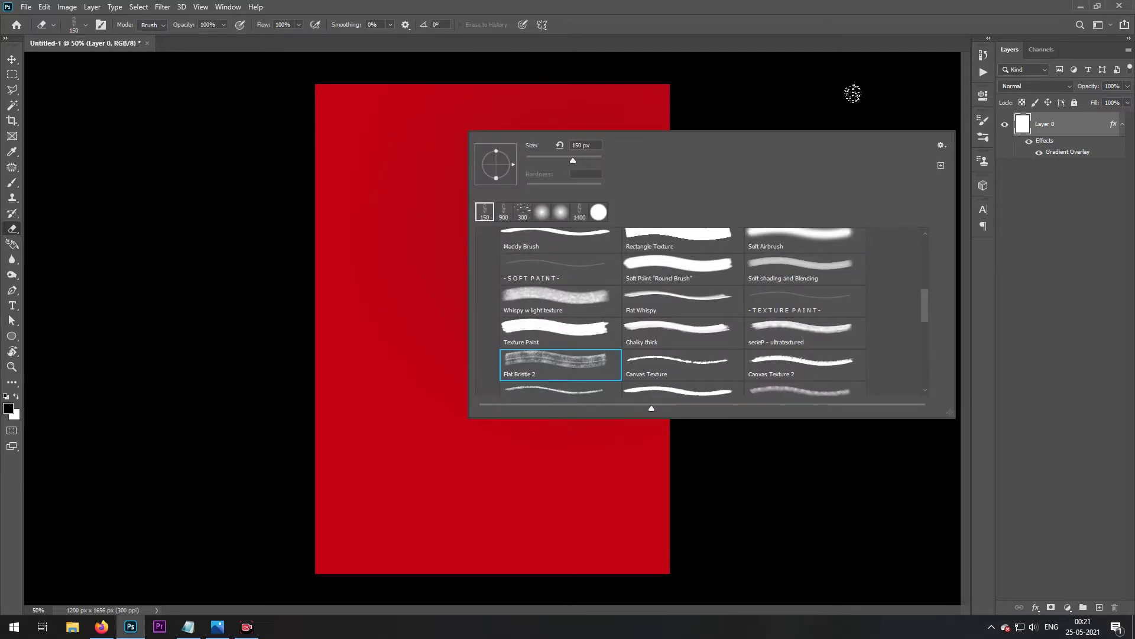
pyautogui.click(853, 93)
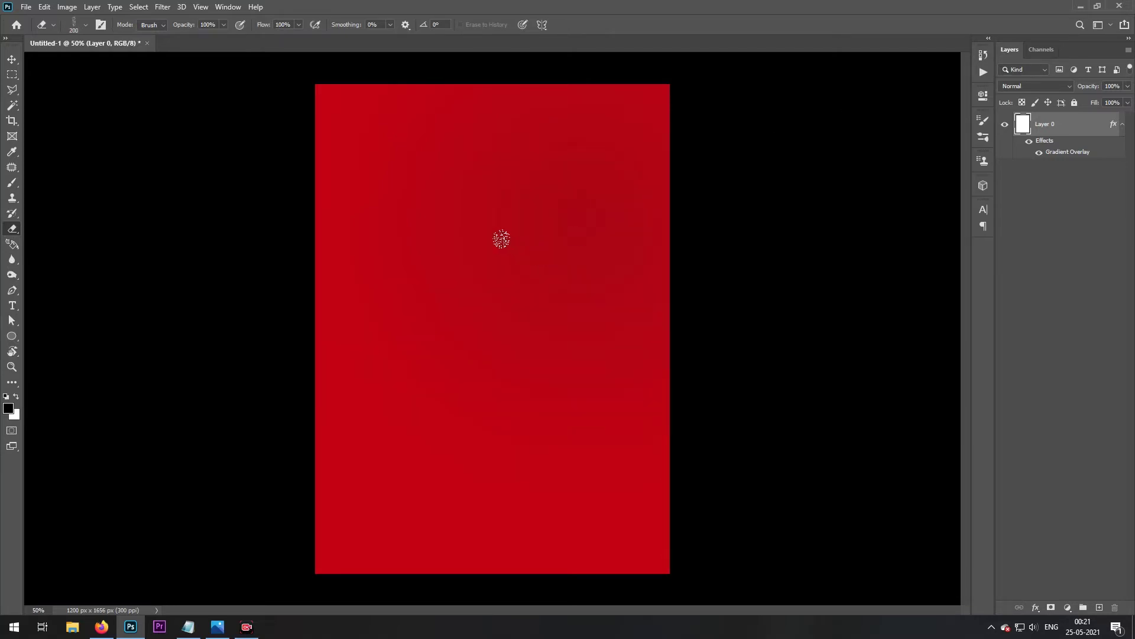
# Enlarge the eraser to 600 px and erase the upper part of the red layer, leaving a wavy bristle edge
pyautogui.press(']')
pyautogui.press(']')
pyautogui.press(']')
pyautogui.press(']')
pyautogui.press(']')
pyautogui.press(']')
pyautogui.press(']')
pyautogui.moveTo(305, 159)
pyautogui.mouseDown()
pyautogui.moveTo(317, 152)
pyautogui.moveTo(521, 284)
pyautogui.moveTo(621, 178)
pyautogui.moveTo(667, 165)
pyautogui.mouseUp()
pyautogui.moveTo(462, 148)
pyautogui.mouseDown()
pyautogui.moveTo(581, 124)
pyautogui.moveTo(730, 118)
pyautogui.moveTo(554, 119)
pyautogui.moveTo(432, 77)
pyautogui.moveTo(699, 124)
pyautogui.mouseUp()
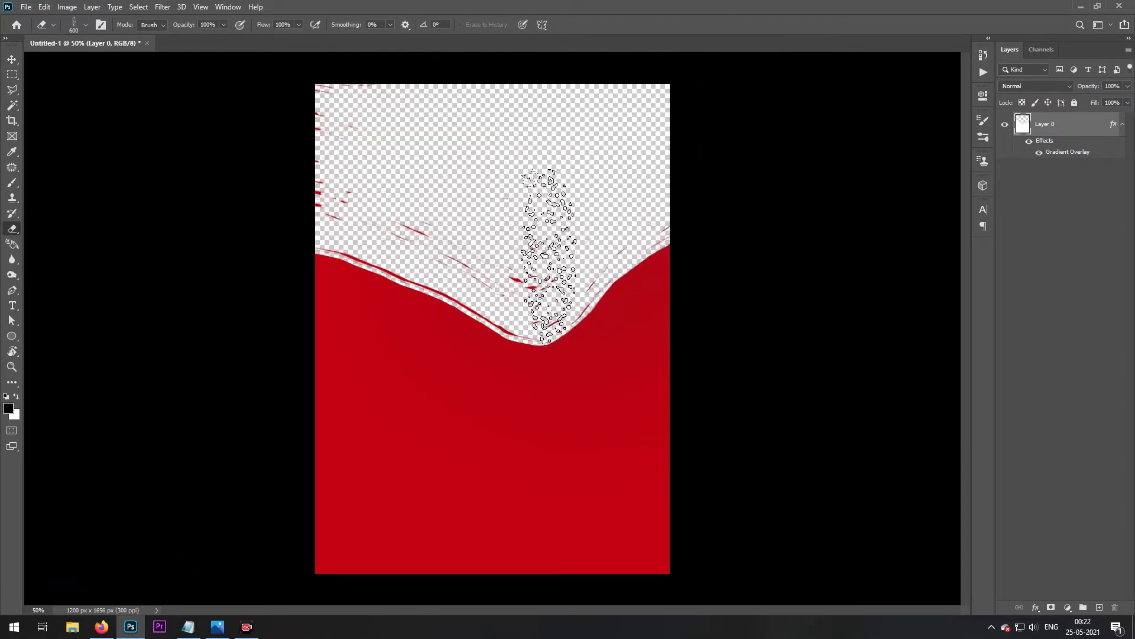
pyautogui.moveTo(544, 246); pyautogui.dragTo(735, 139)
pyautogui.press('c')
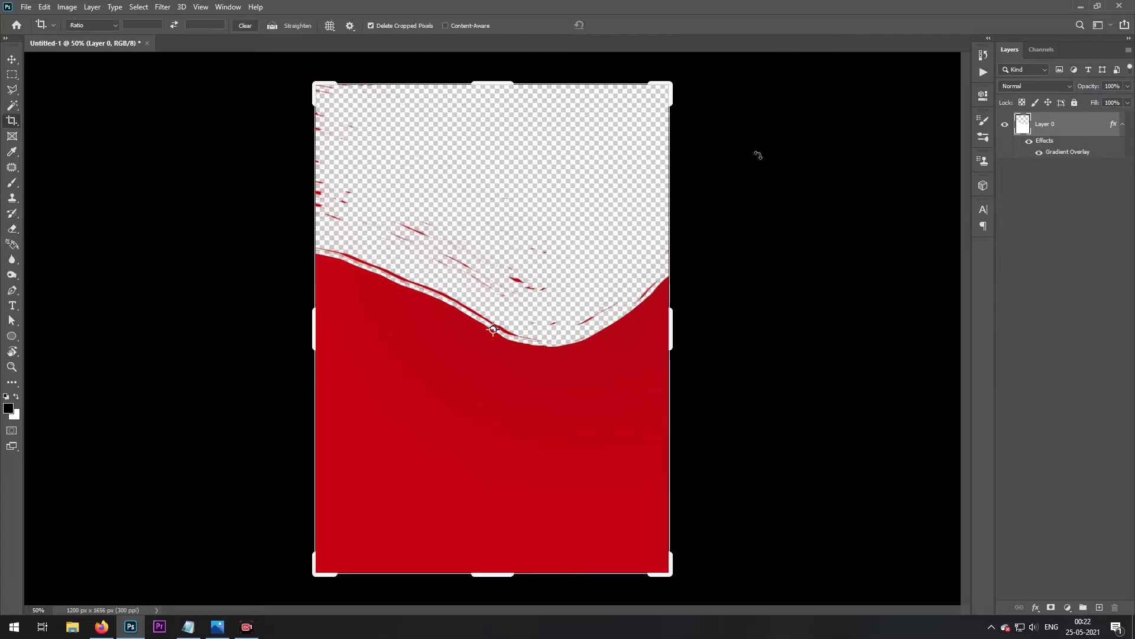
pyautogui.press('v')
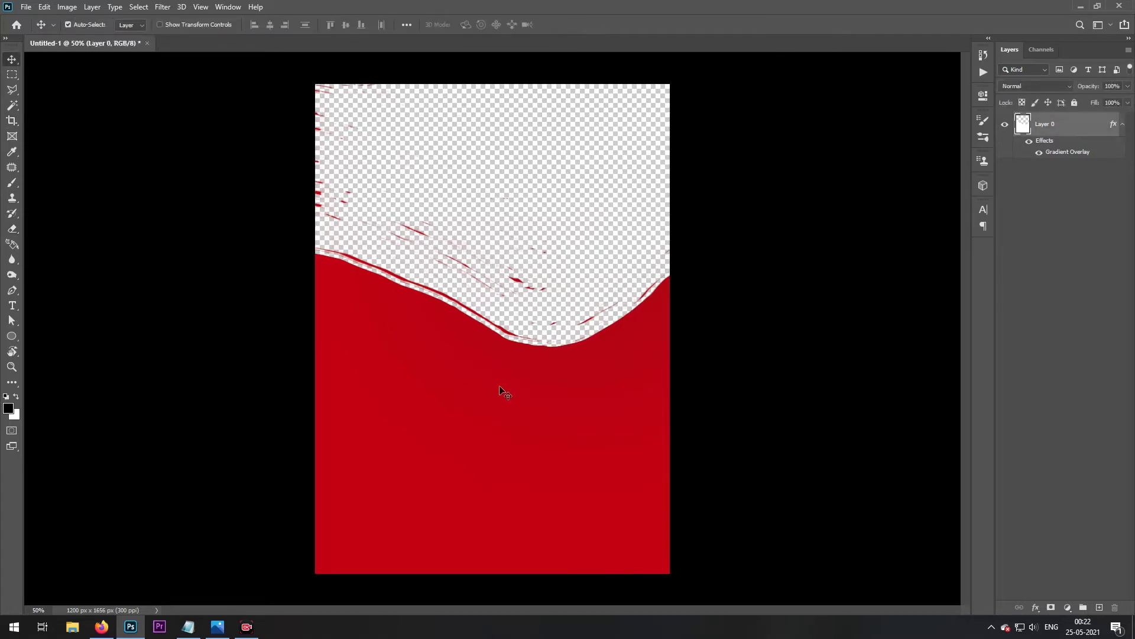
# Switch to File Explorer, open the shoes Banner folder on the Desktop and move the window over the canvas
pyautogui.click(72, 626)
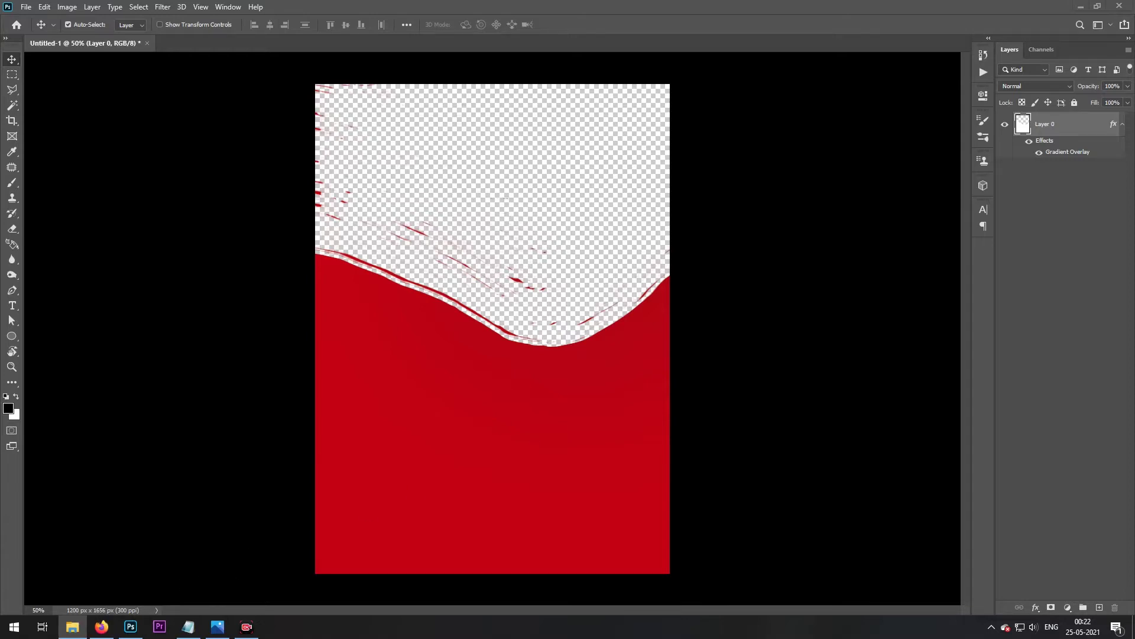
pyautogui.moveTo(1134, 66); pyautogui.dragTo(768, 89)
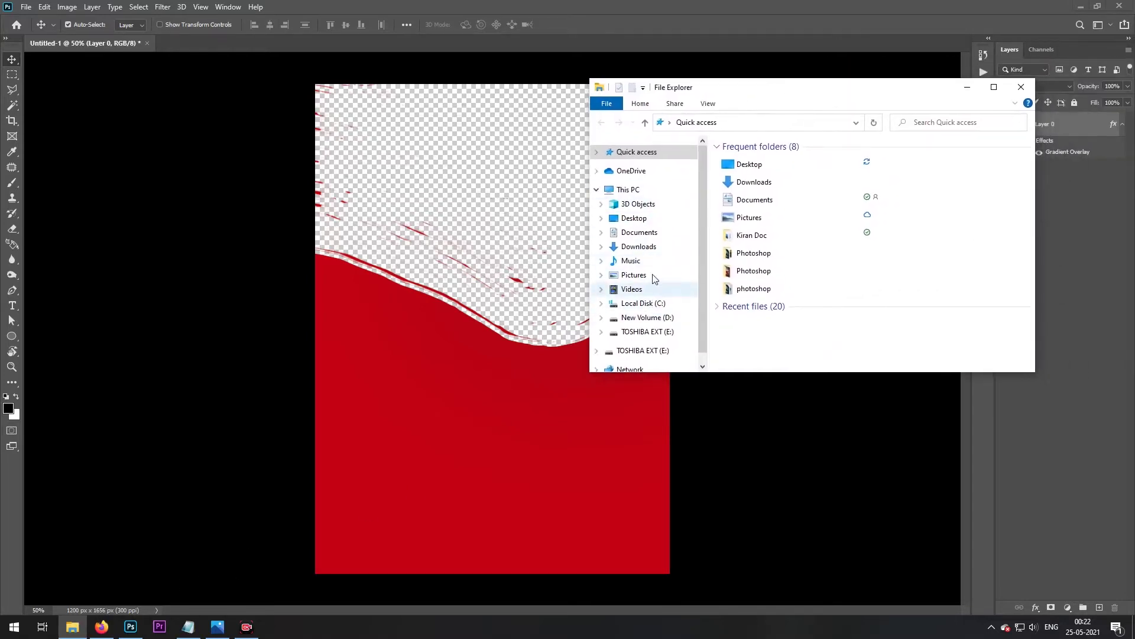
pyautogui.click(634, 218)
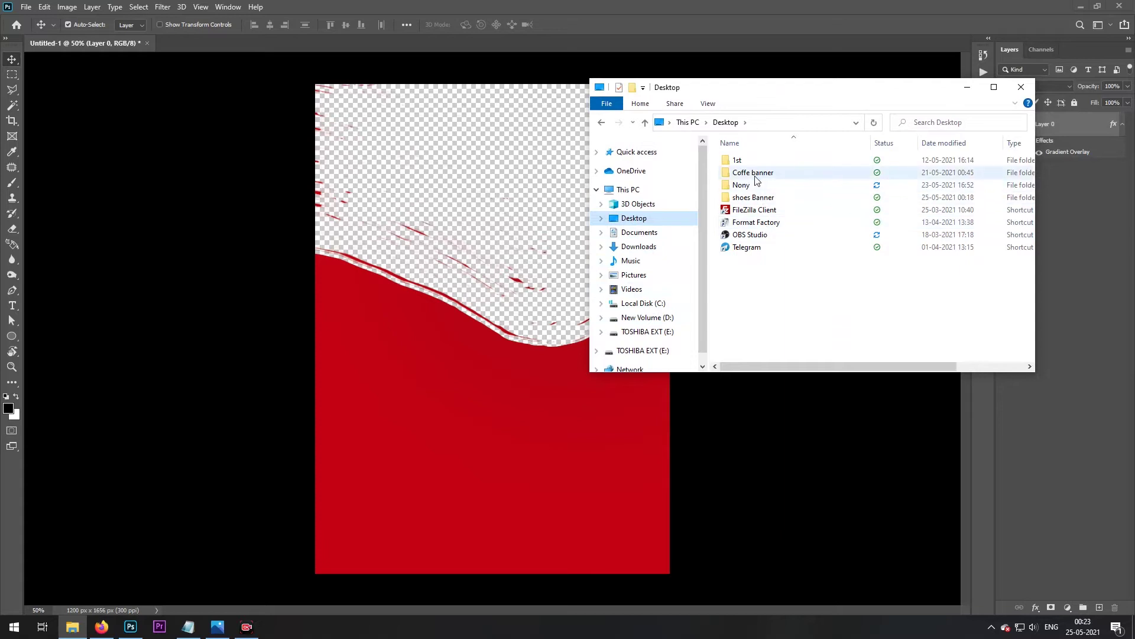
pyautogui.doubleClick(754, 197)
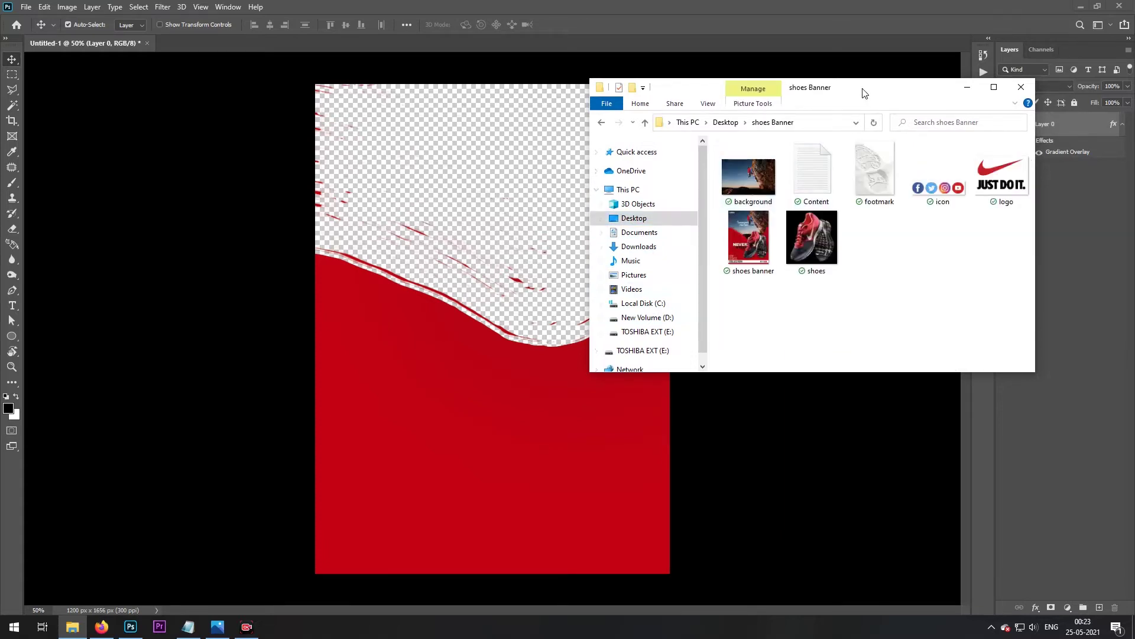
pyautogui.moveTo(863, 93); pyautogui.dragTo(395, 189)
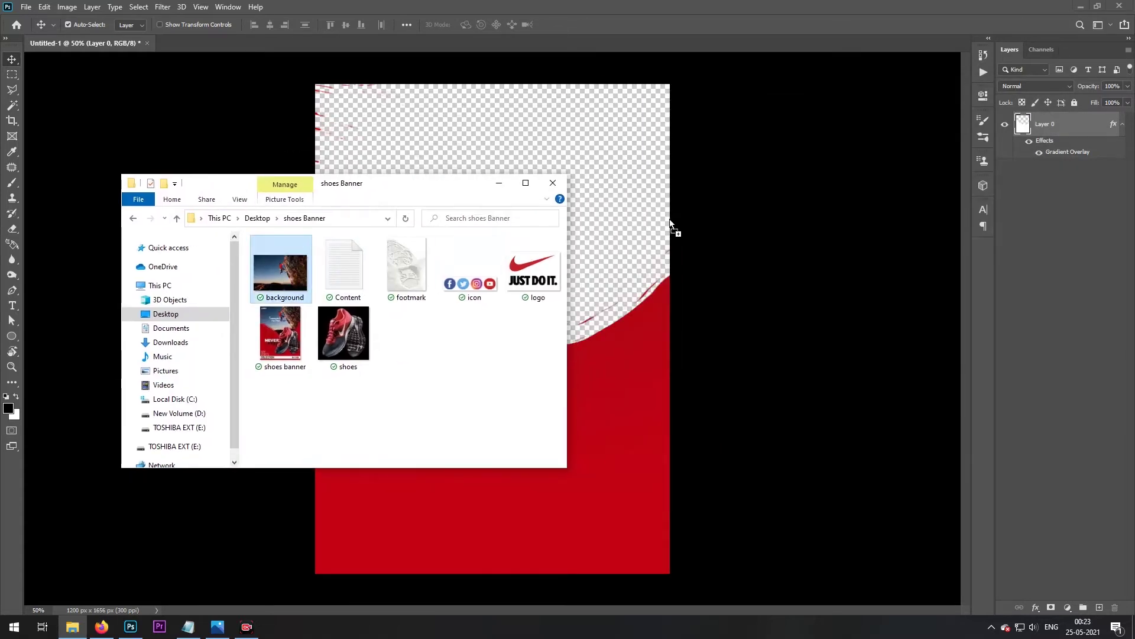
# Place the background image over the upper part of the canvas and order it beneath Layer 0
pyautogui.moveTo(672, 227); pyautogui.dragTo(730, 169)
pyautogui.moveTo(635, 304); pyautogui.dragTo(632, 200)
pyautogui.click(574, 24)
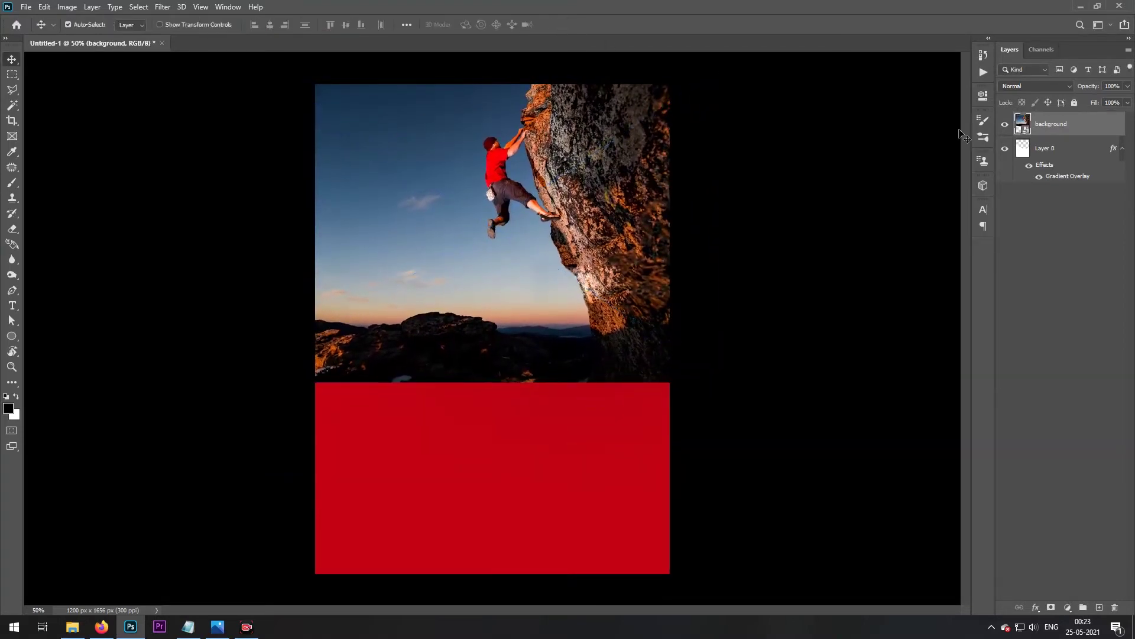
pyautogui.moveTo(1088, 130); pyautogui.dragTo(1116, 166)
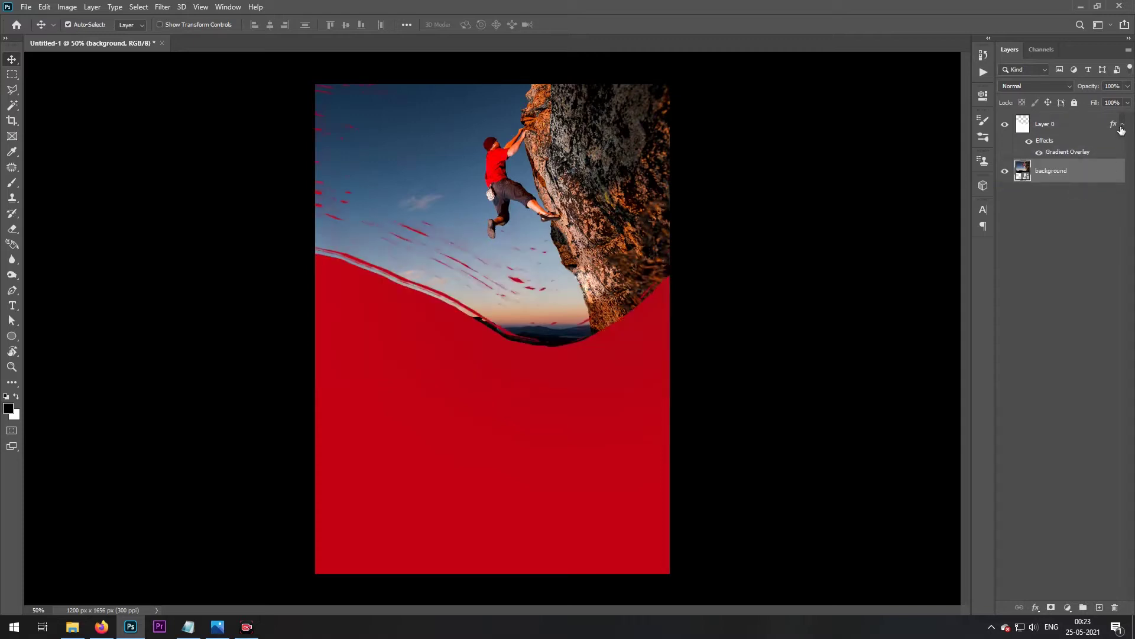
# Enlarge the background image to about 90% scale and rotate it about -7.2°
pyautogui.hotkey('ctrl', 't')
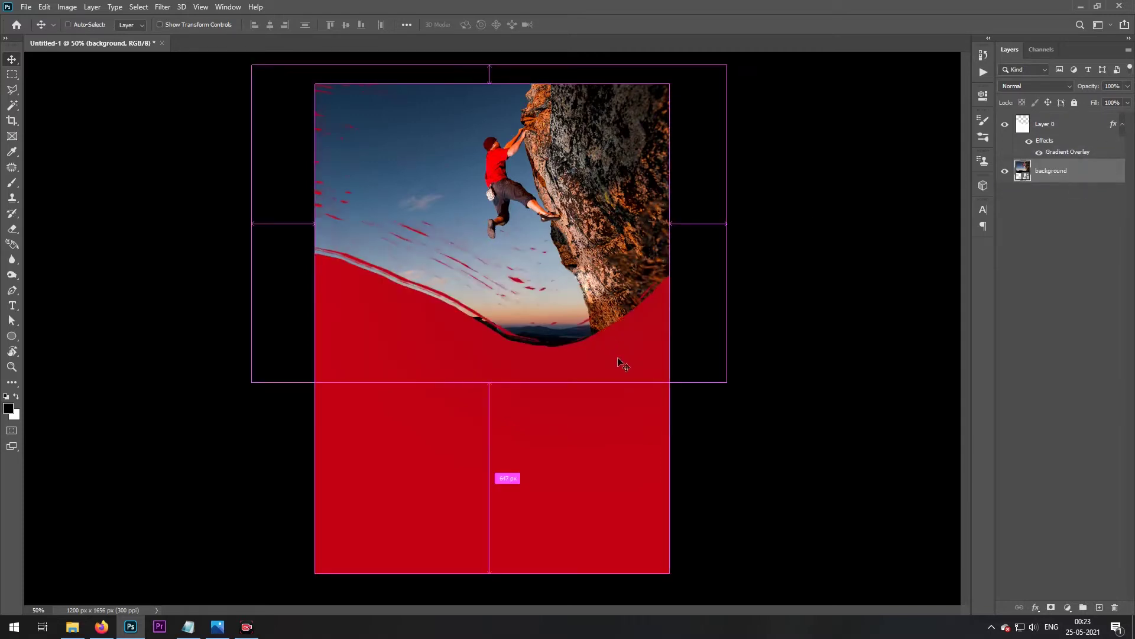
pyautogui.moveTo(757, 418); pyautogui.dragTo(814, 385)
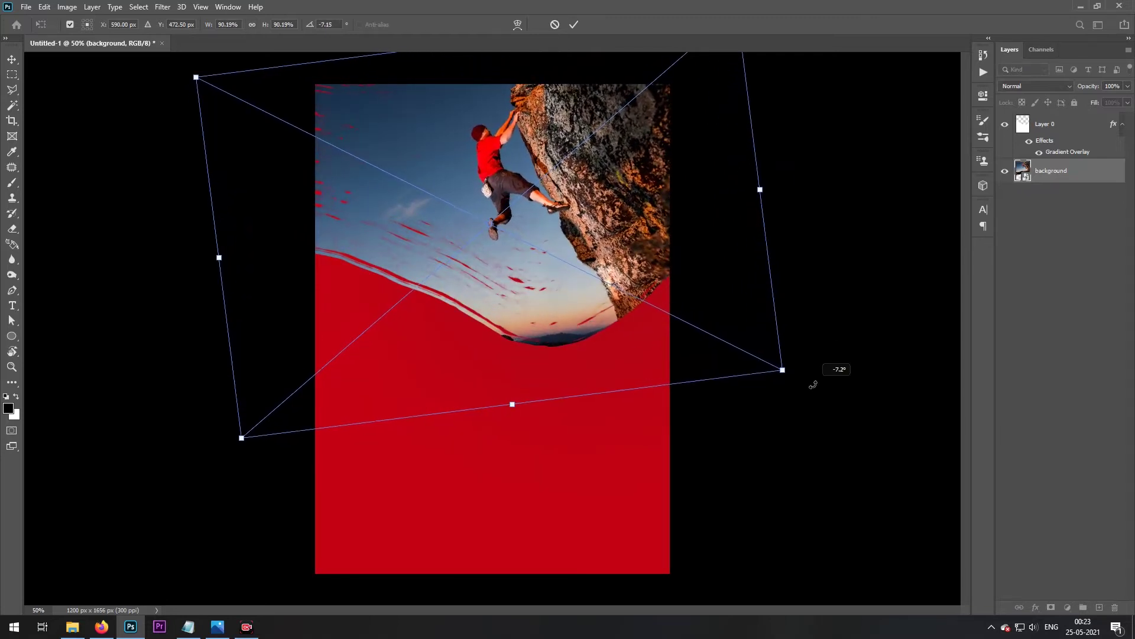
pyautogui.click(574, 25)
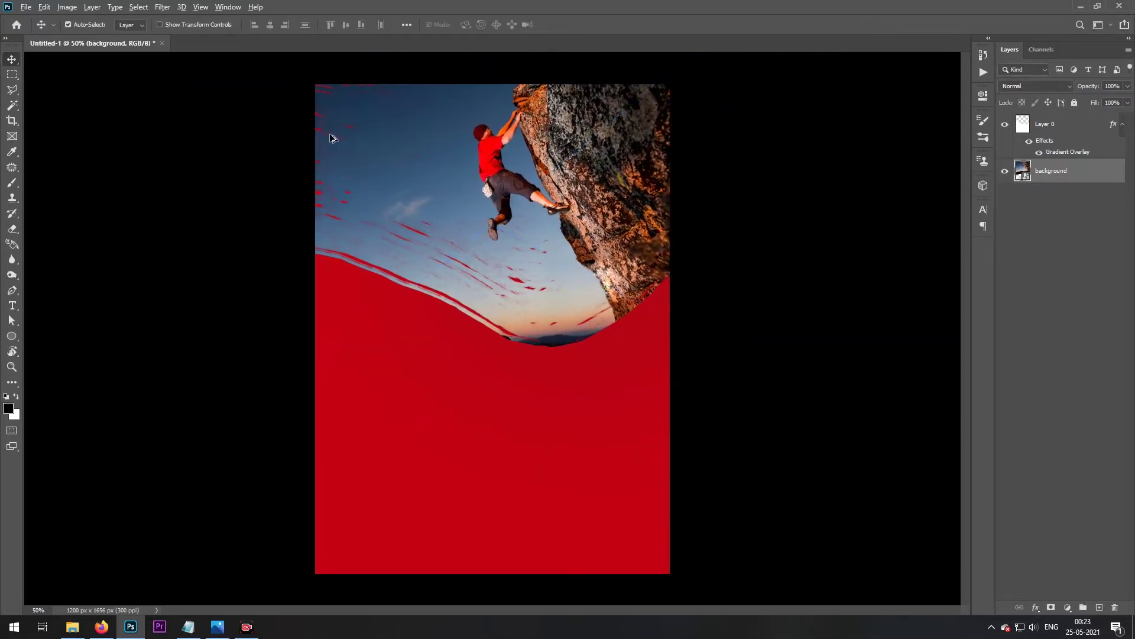
# Select Layer 0 for erasing and change the eraser brush to Soft Round
pyautogui.scroll(1, 331, 138)
pyautogui.moveTo(654, 142); pyautogui.dragTo(661, 228)
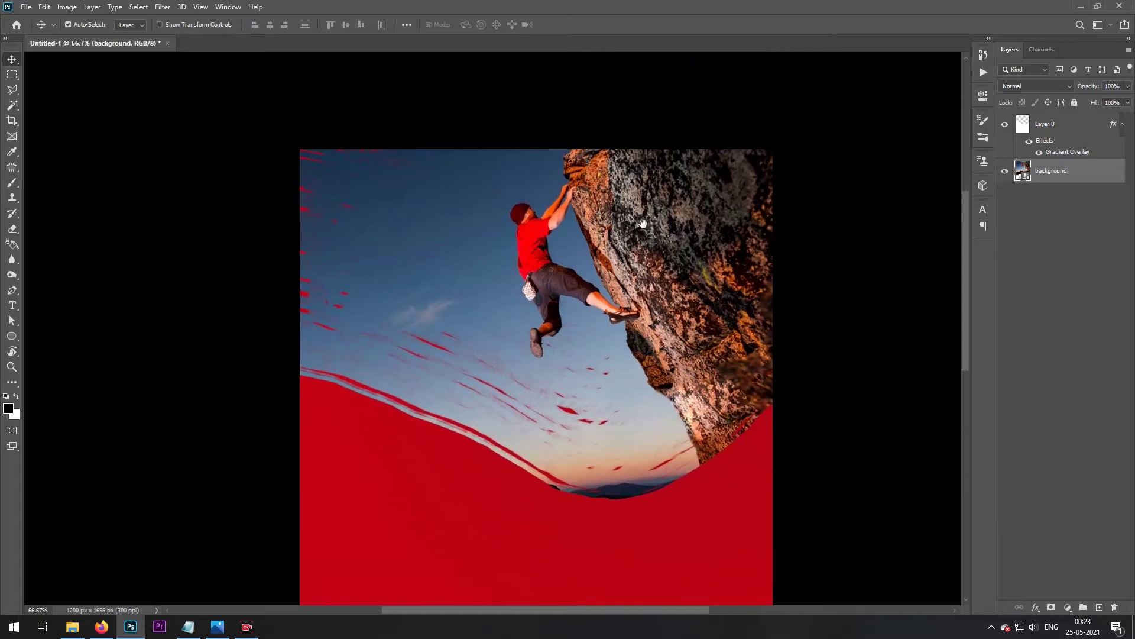
pyautogui.press('e')
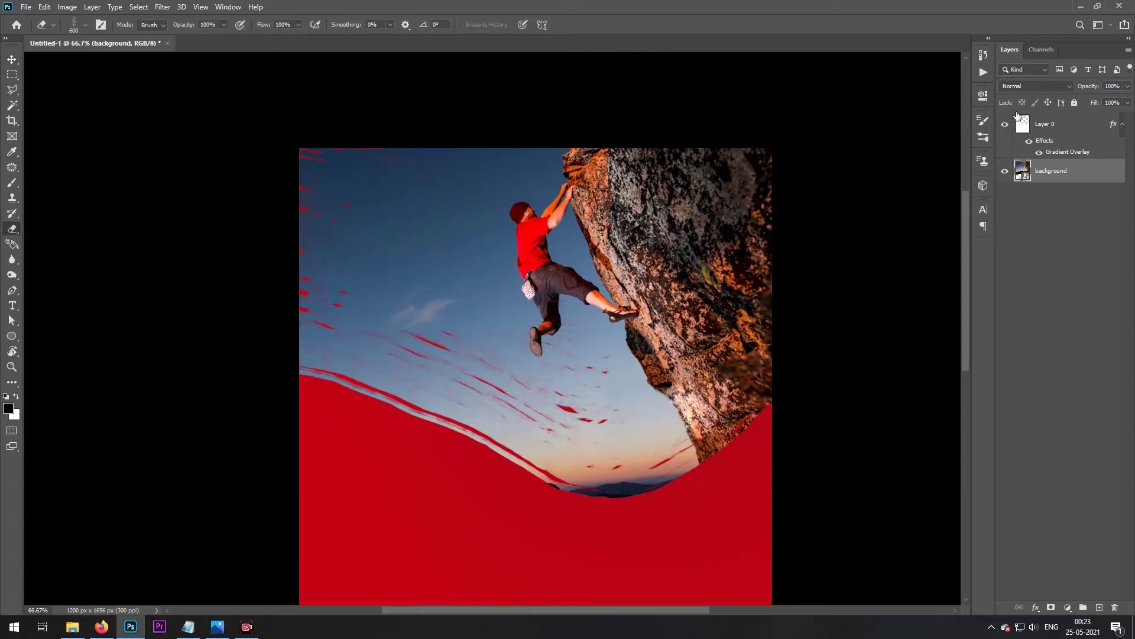
pyautogui.click(1055, 125)
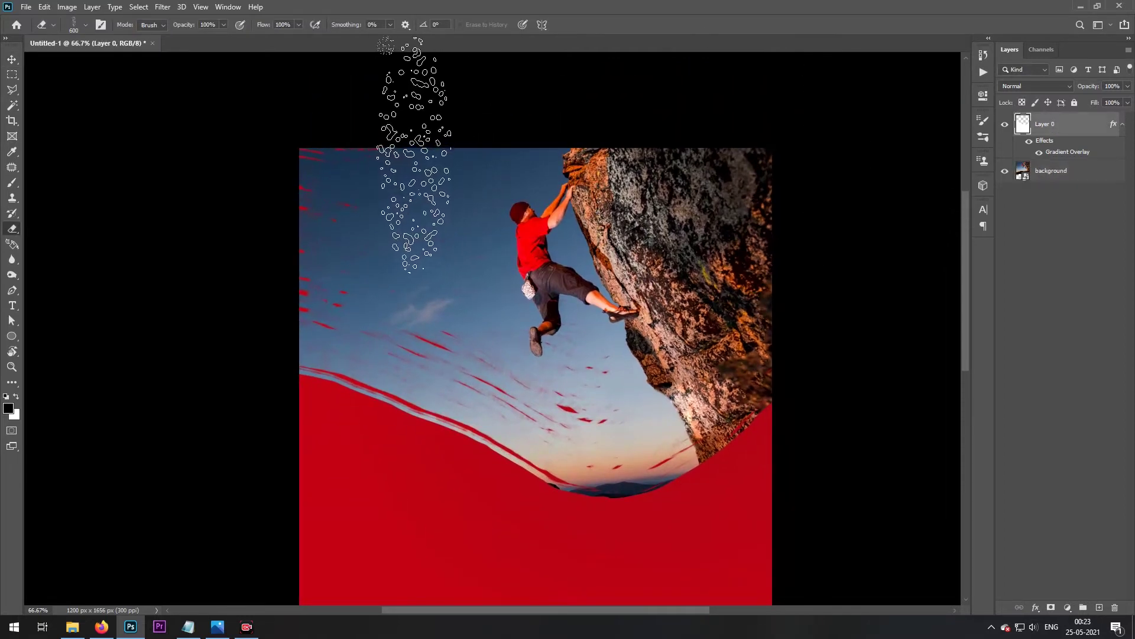
pyautogui.rightClick(417, 153)
pyautogui.scroll(3, 502, 299)
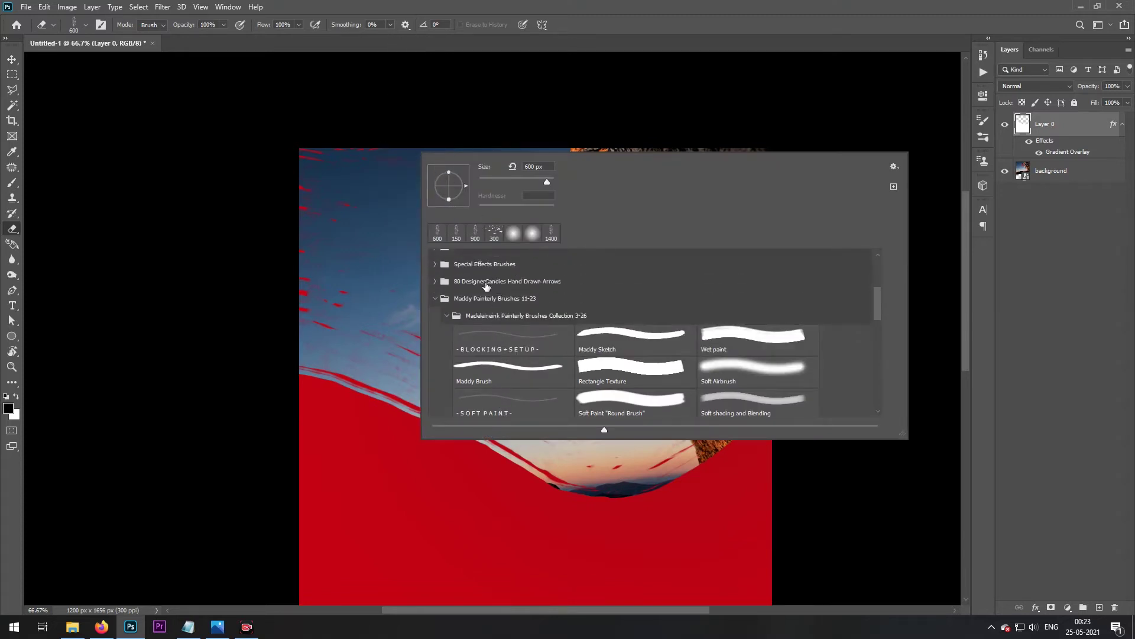
pyautogui.click(434, 299)
pyautogui.scroll(3, 435, 300)
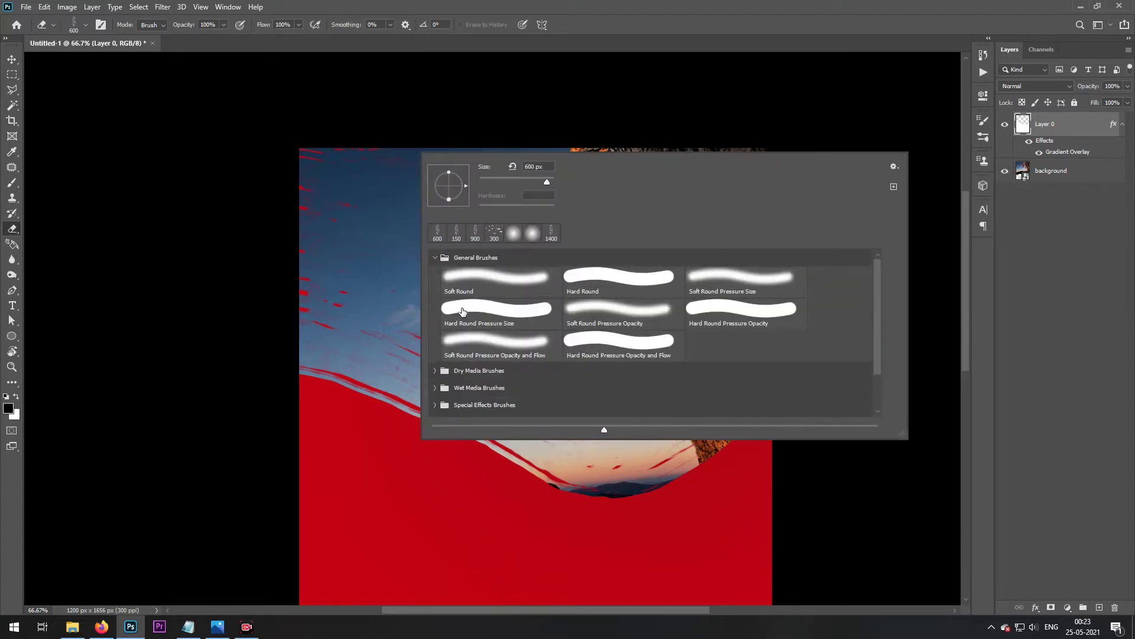
pyautogui.click(499, 284)
pyautogui.click(165, 165)
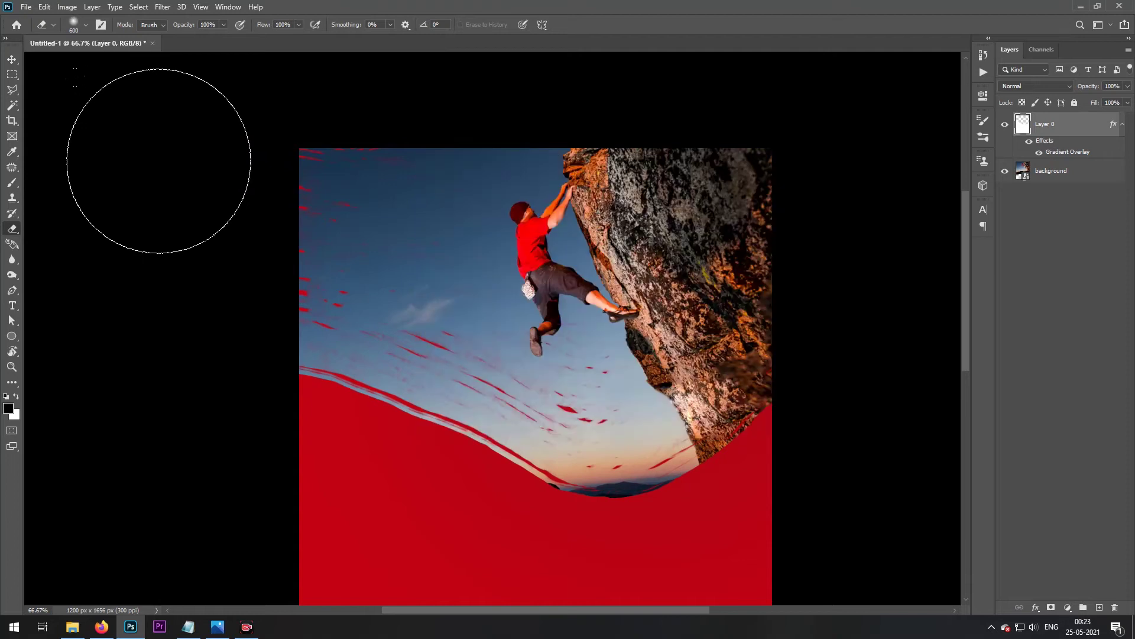
# Erase stray red specks across the upper sky and below the climber on Layer 0 with a 200 px eraser
pyautogui.press('p')
pyautogui.press('e')
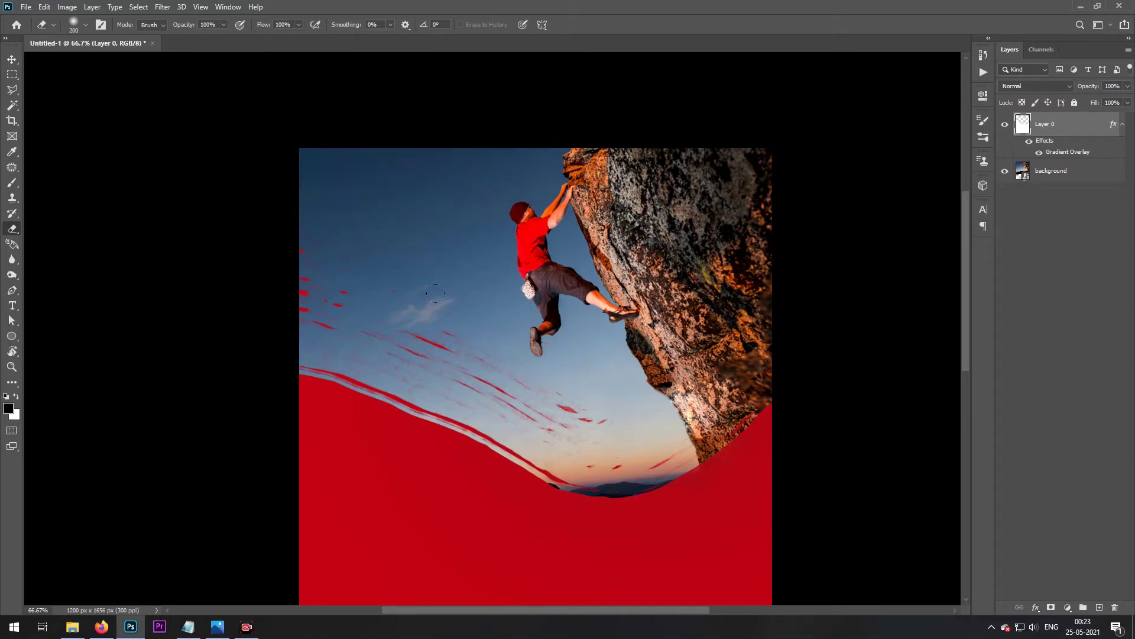
pyautogui.moveTo(560, 407); pyautogui.dragTo(572, 409)
pyautogui.press('v')
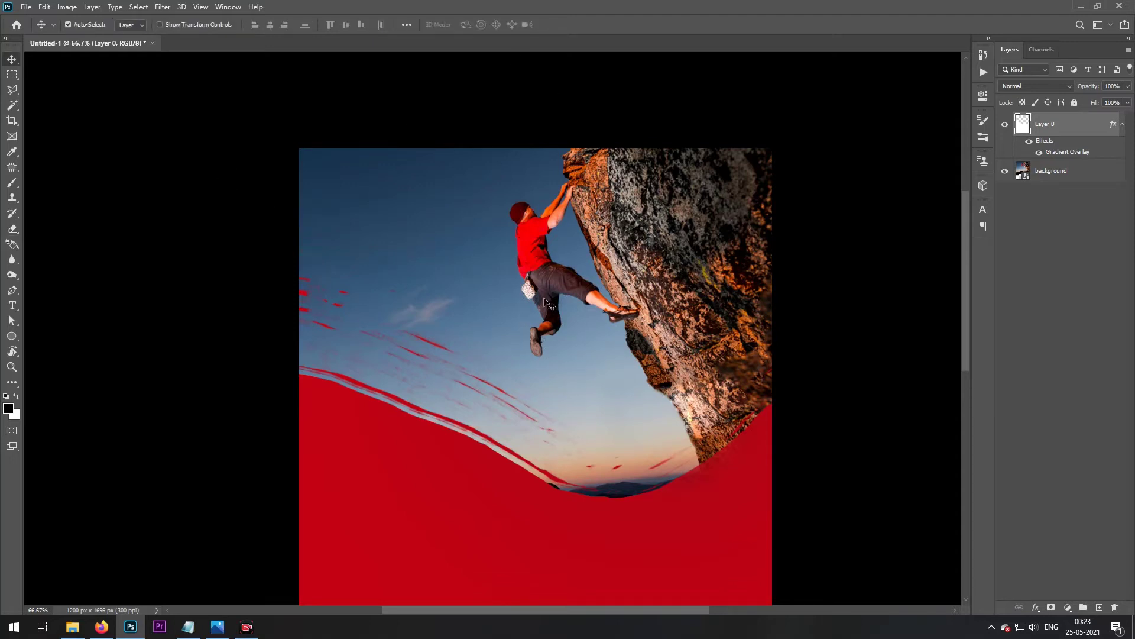
pyautogui.hotkey('ctrl', '-')
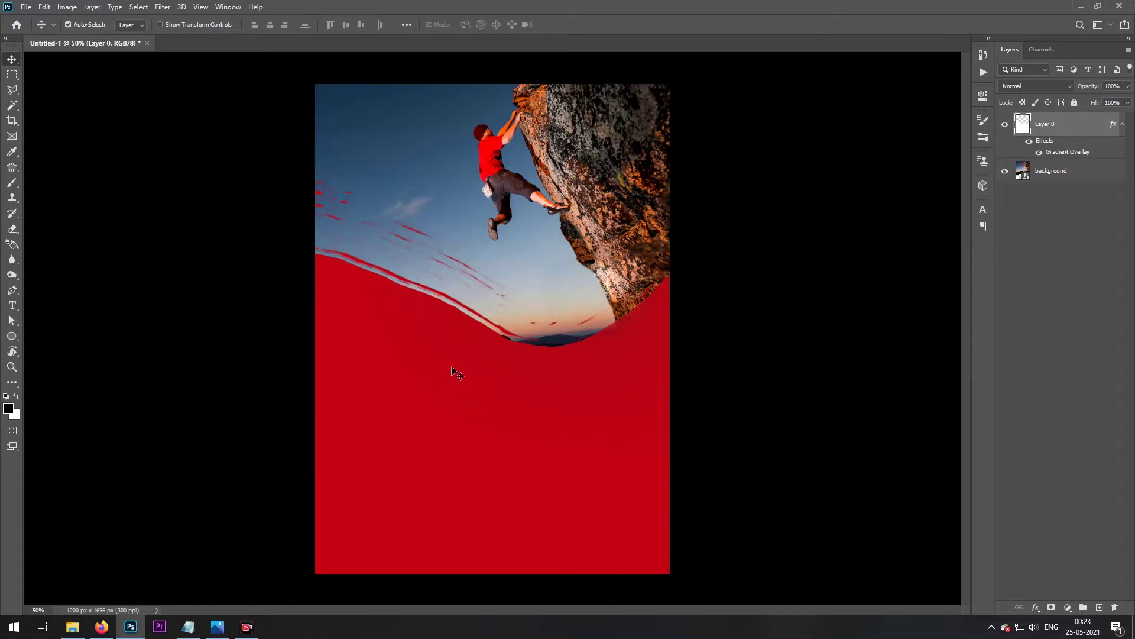
# Place the shoes image from the shoes Banner folder over the lower part of the canvas at 14.52% scale
pyautogui.click(76, 630)
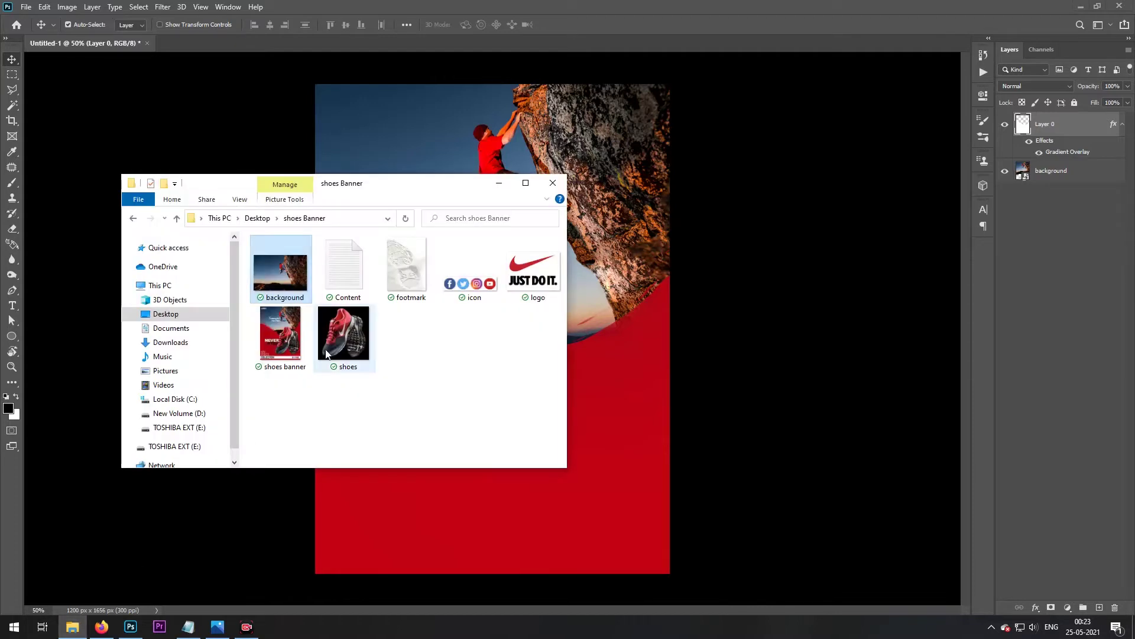
pyautogui.moveTo(346, 334); pyautogui.dragTo(640, 479)
pyautogui.moveTo(690, 569); pyautogui.dragTo(644, 520)
pyautogui.moveTo(567, 448); pyautogui.dragTo(584, 455)
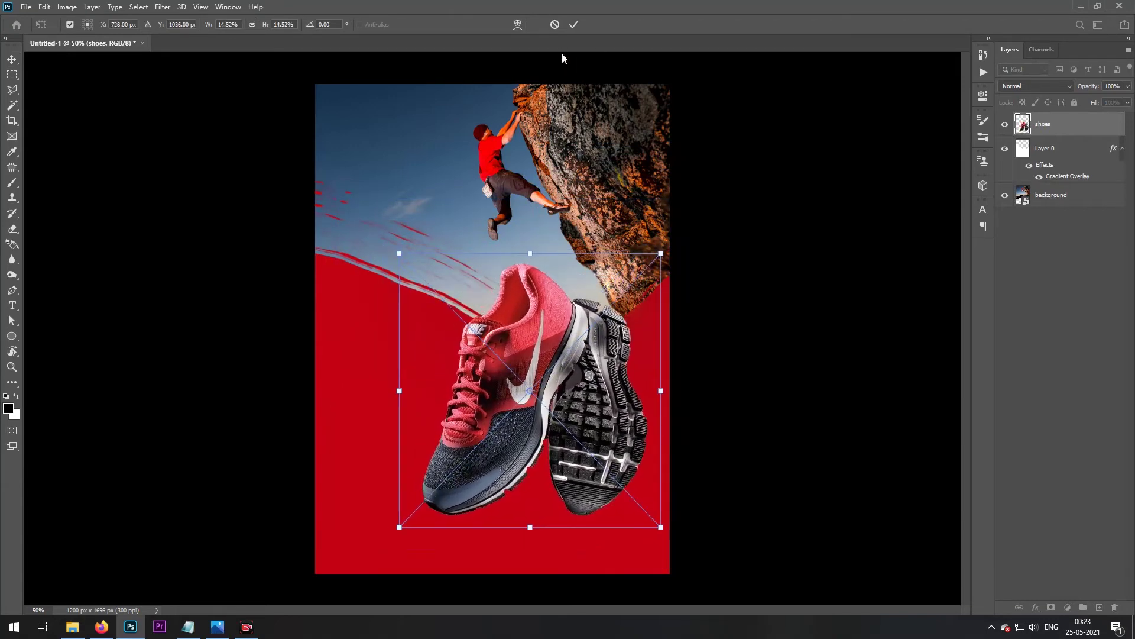
pyautogui.click(573, 25)
# Scale the shoes to 13.13% and move them toward the lower right, centred at X 779.5 px, Y 1083.5 px
pyautogui.hotkey('ctrl', 't')
pyautogui.moveTo(396, 529); pyautogui.dragTo(412, 513)
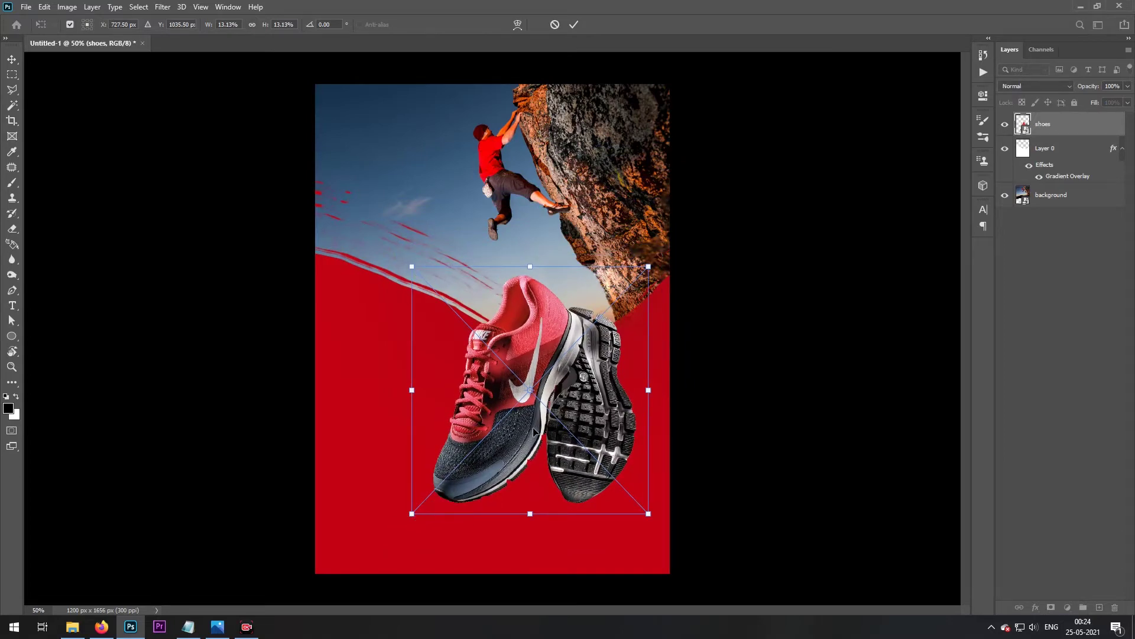
pyautogui.moveTo(534, 430); pyautogui.dragTo(549, 445)
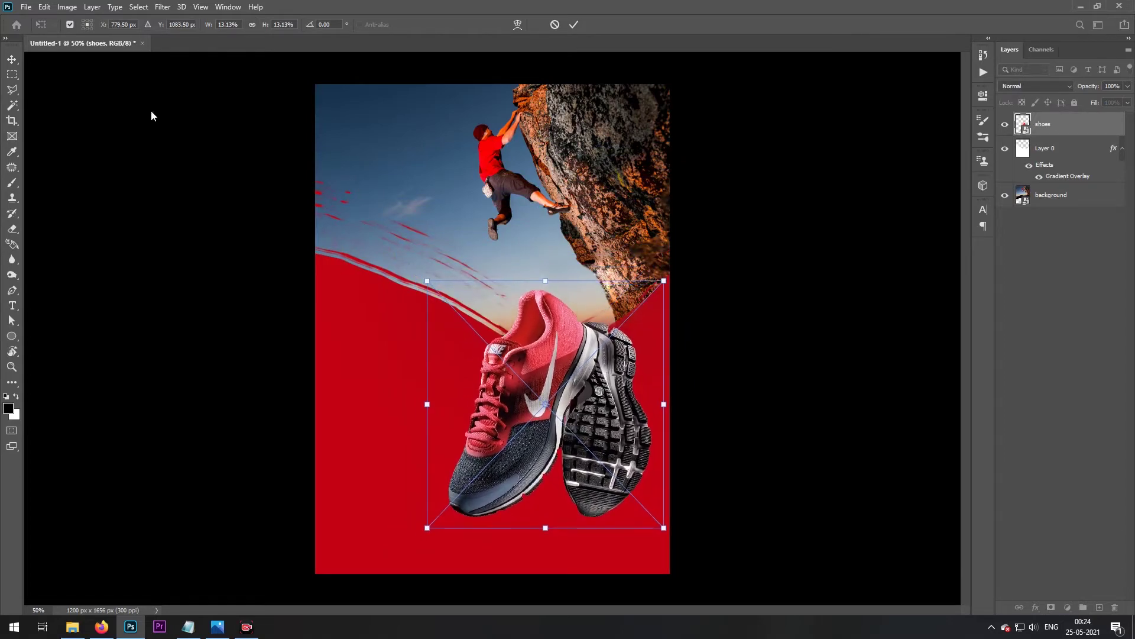
pyautogui.click(573, 24)
# Reposition the background photo and reduce it to 81.88% scale so the climber and rock fill the upper canvas
pyautogui.moveTo(609, 160); pyautogui.dragTo(600, 127)
pyautogui.hotkey('ctrl', '-')
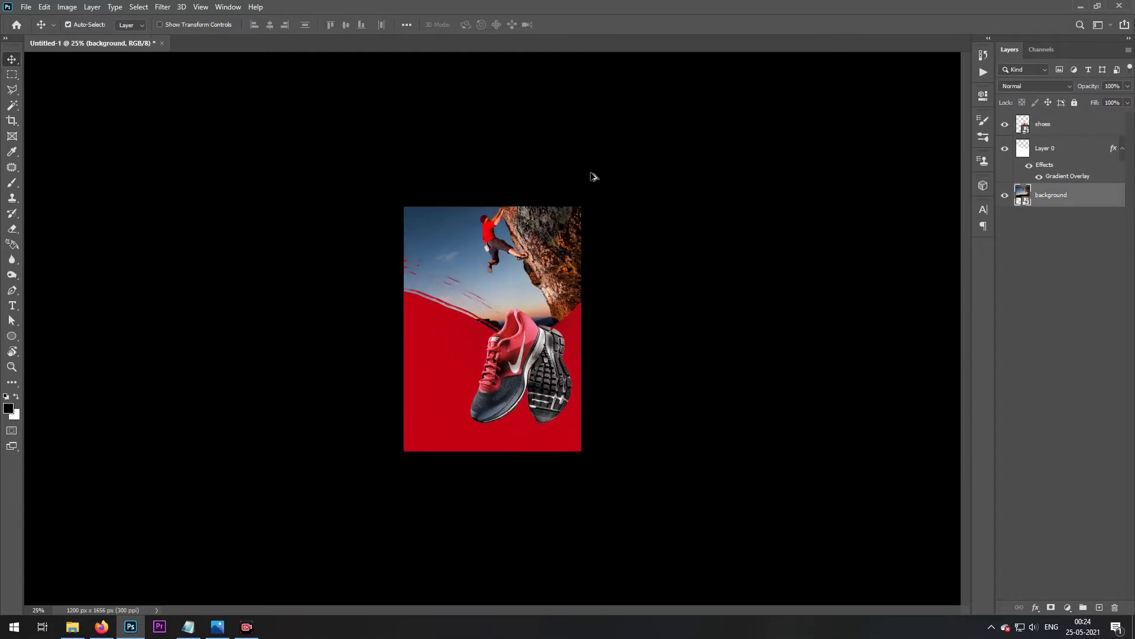
pyautogui.hotkey('ctrl', 't')
pyautogui.moveTo(385, 151); pyautogui.dragTo(370, 202)
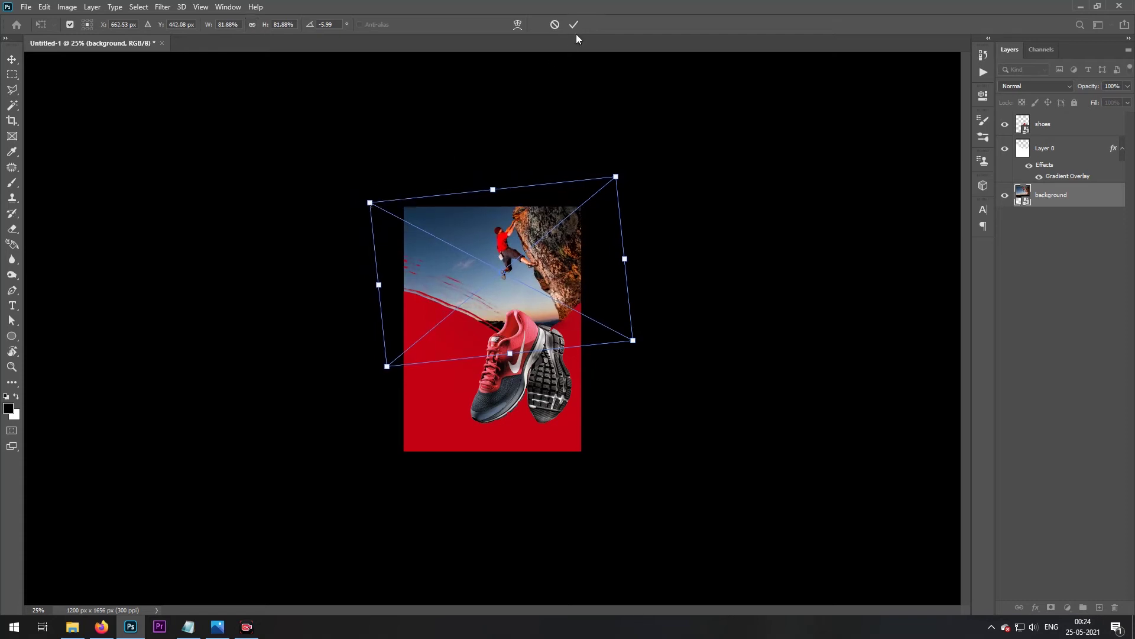
pyautogui.click(574, 24)
pyautogui.hotkey('ctrl', '+')
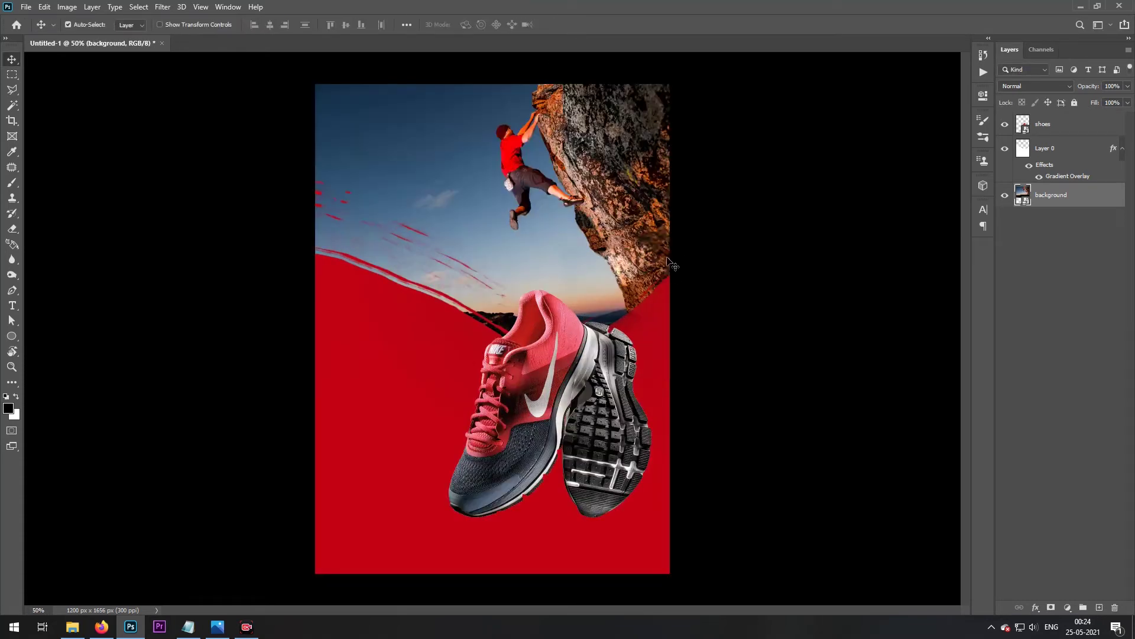
# Duplicate the shoes layer under the default name
pyautogui.scroll(1, 701, 290)
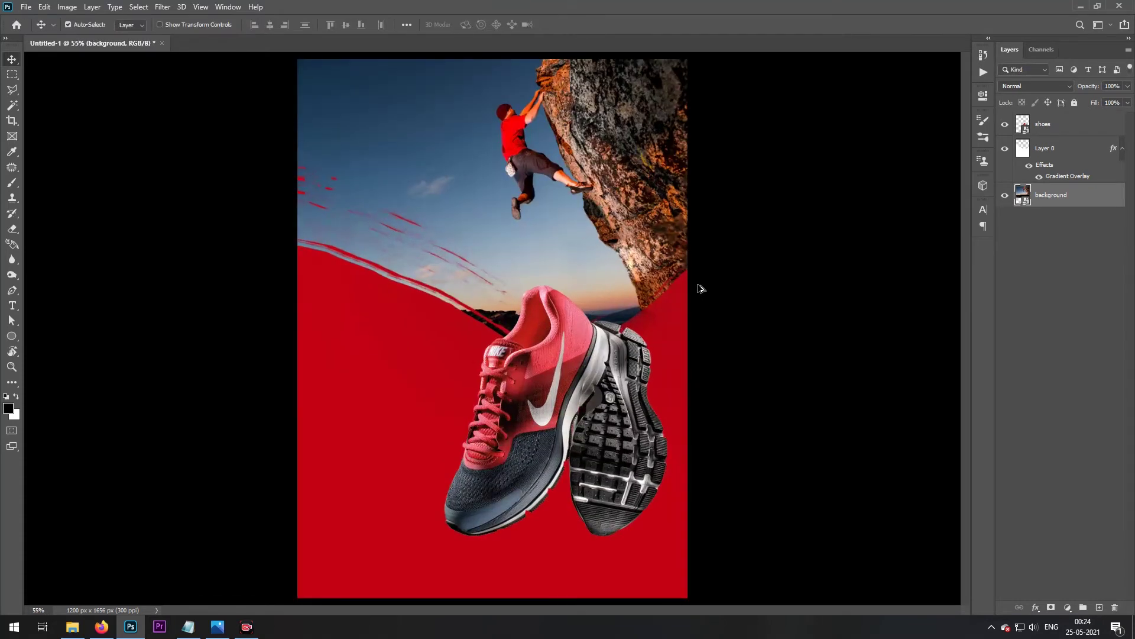
pyautogui.click(768, 280)
pyautogui.click(597, 407)
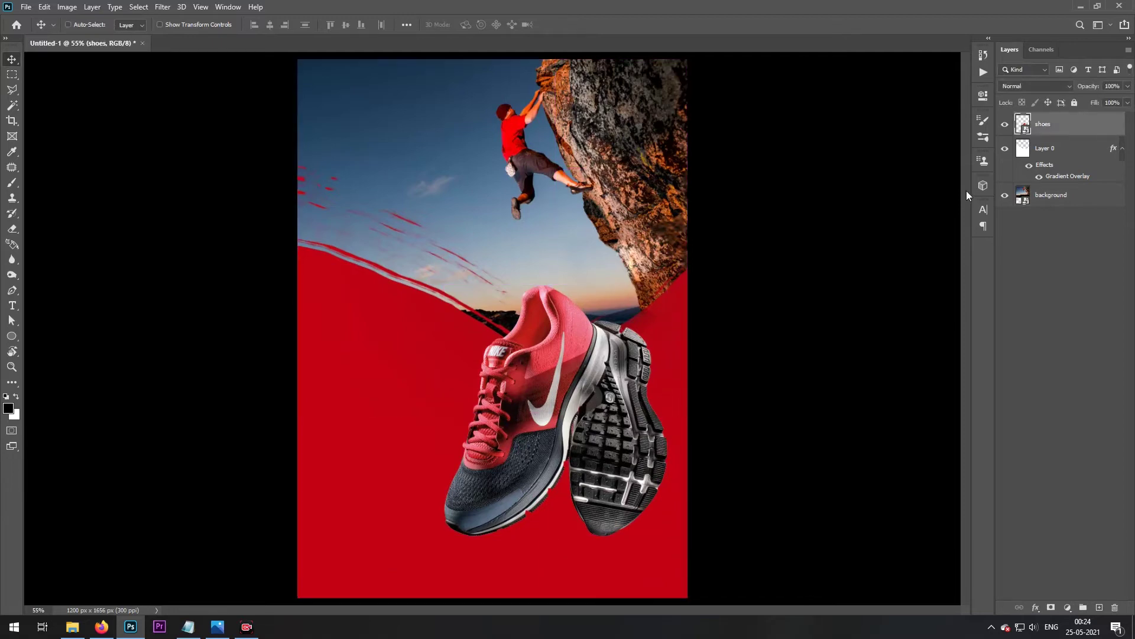
pyautogui.rightClick(1077, 125)
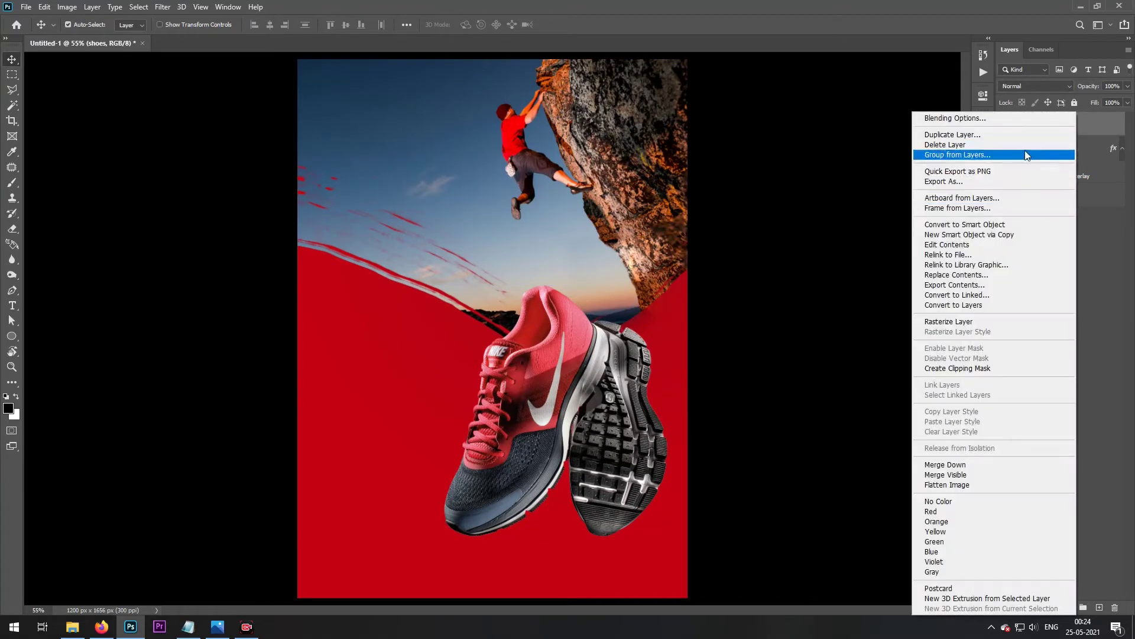
pyautogui.click(1024, 142)
pyautogui.click(246, 173)
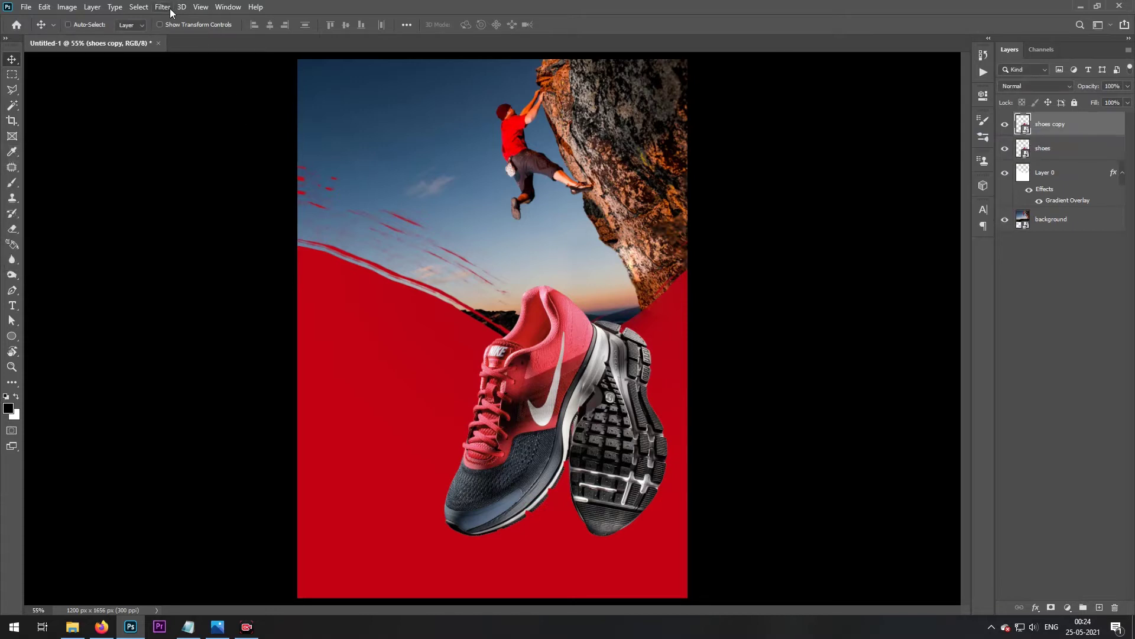
# Turn the shoes copy layer solid black with Hue/Saturation at a Lightness of -100
pyautogui.hotkey('ctrl', 'u')
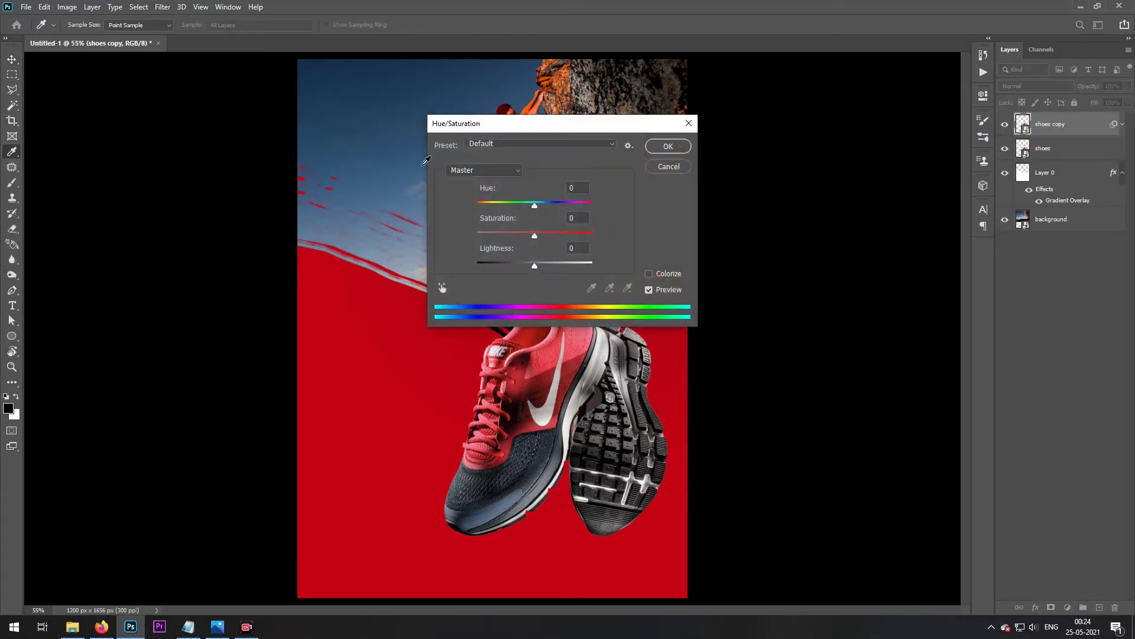
pyautogui.click(65, 7)
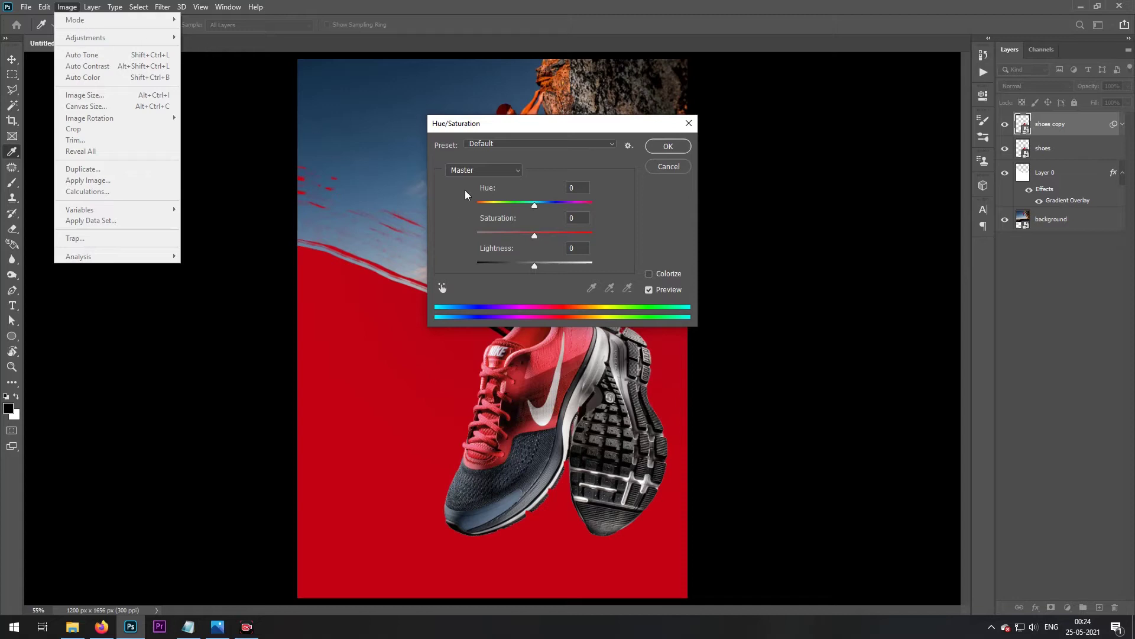
pyautogui.click(552, 187)
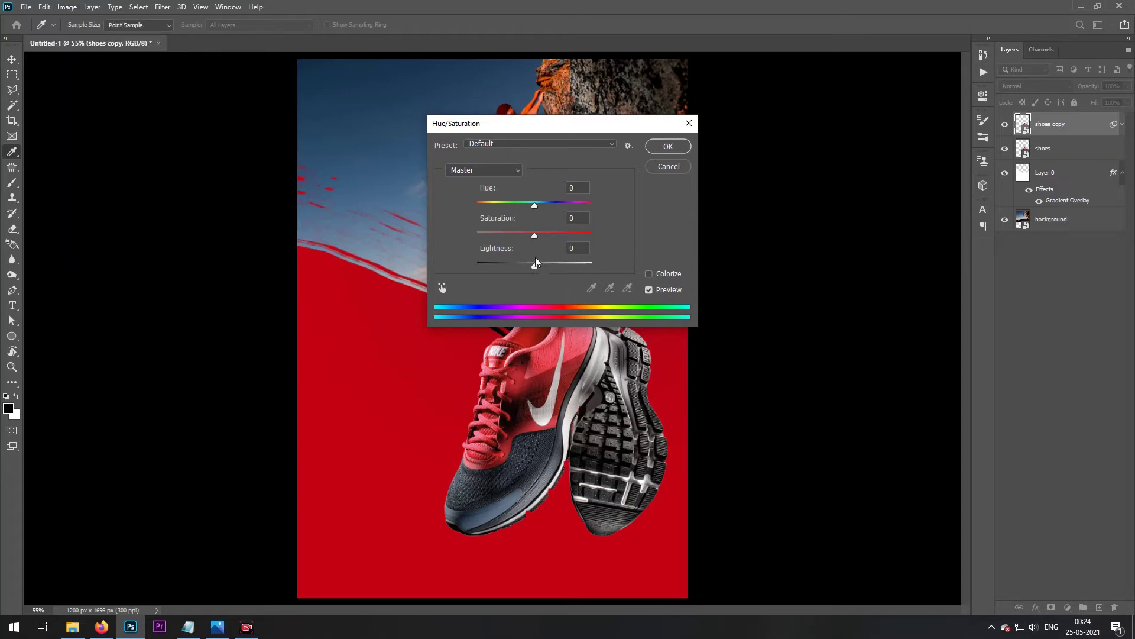
pyautogui.moveTo(536, 266); pyautogui.dragTo(440, 267)
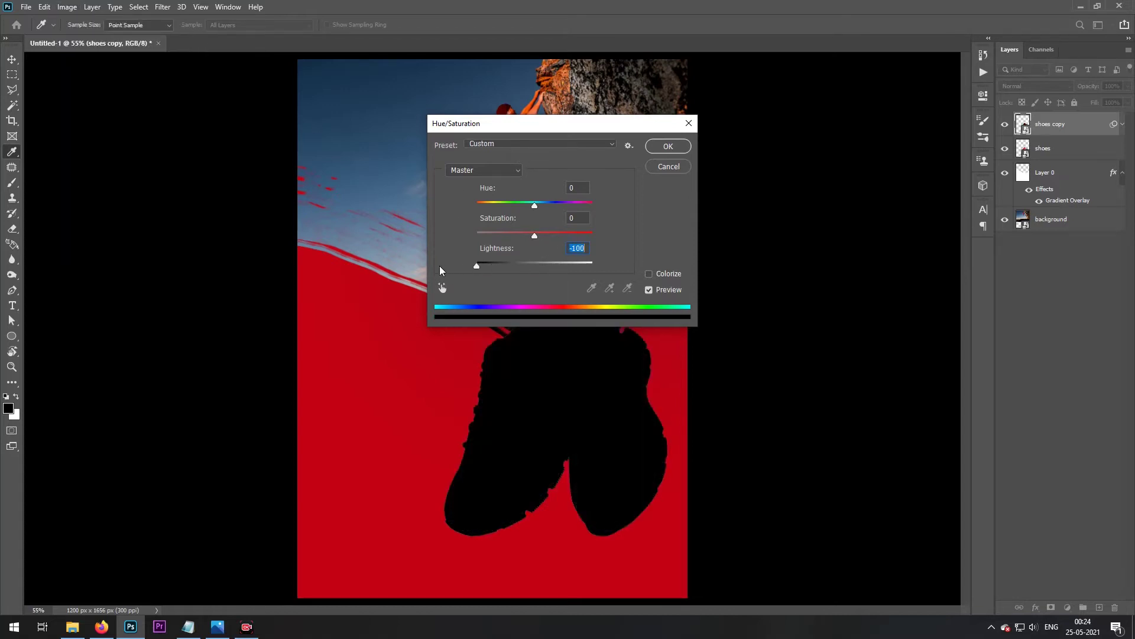
pyautogui.click(662, 150)
# Blur the black shoes copy with a Gaussian Blur radius of about 78 pixels
pyautogui.click(163, 7)
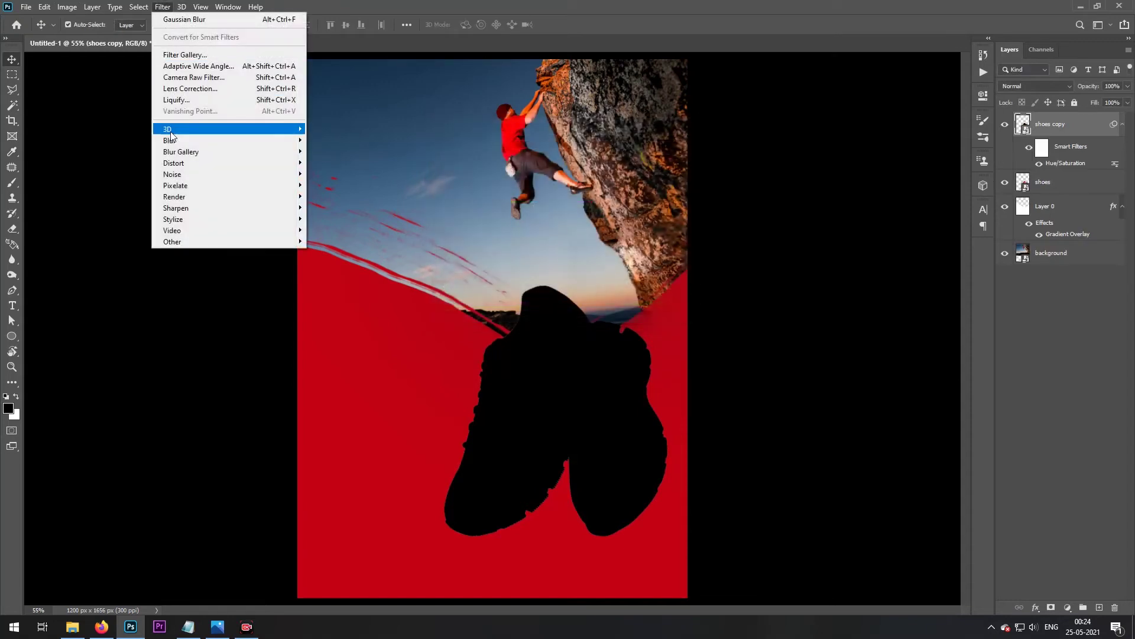
pyautogui.moveTo(178, 128)
pyautogui.click(330, 186)
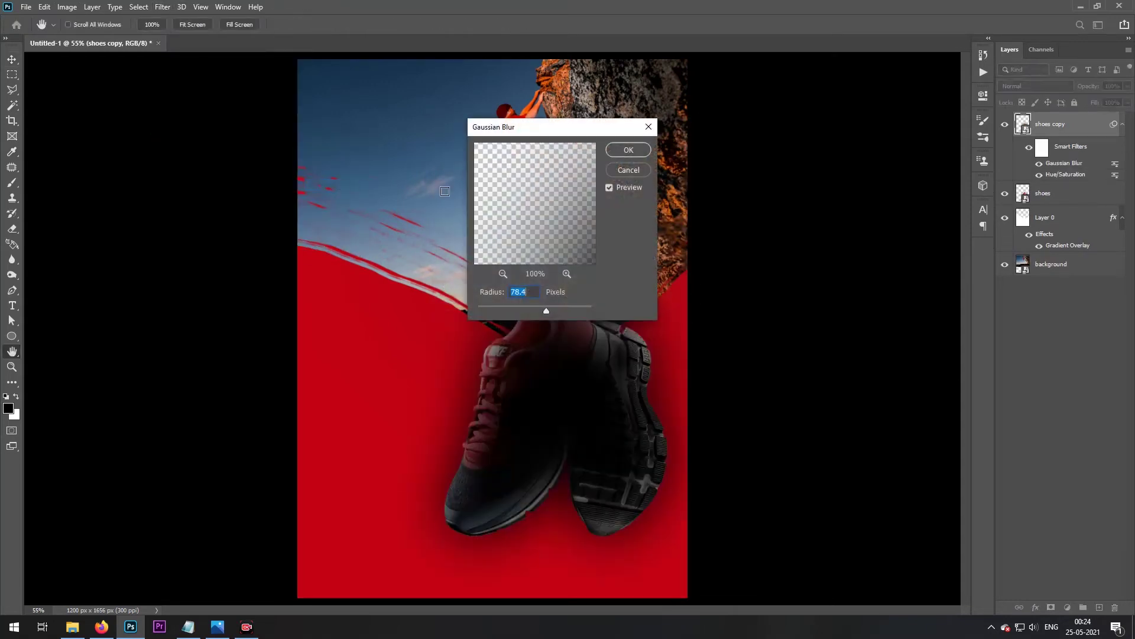
pyautogui.moveTo(547, 311)
pyautogui.mouseDown()
pyautogui.moveTo(534, 309)
pyautogui.moveTo(545, 310)
pyautogui.mouseUp()
pyautogui.click(629, 150)
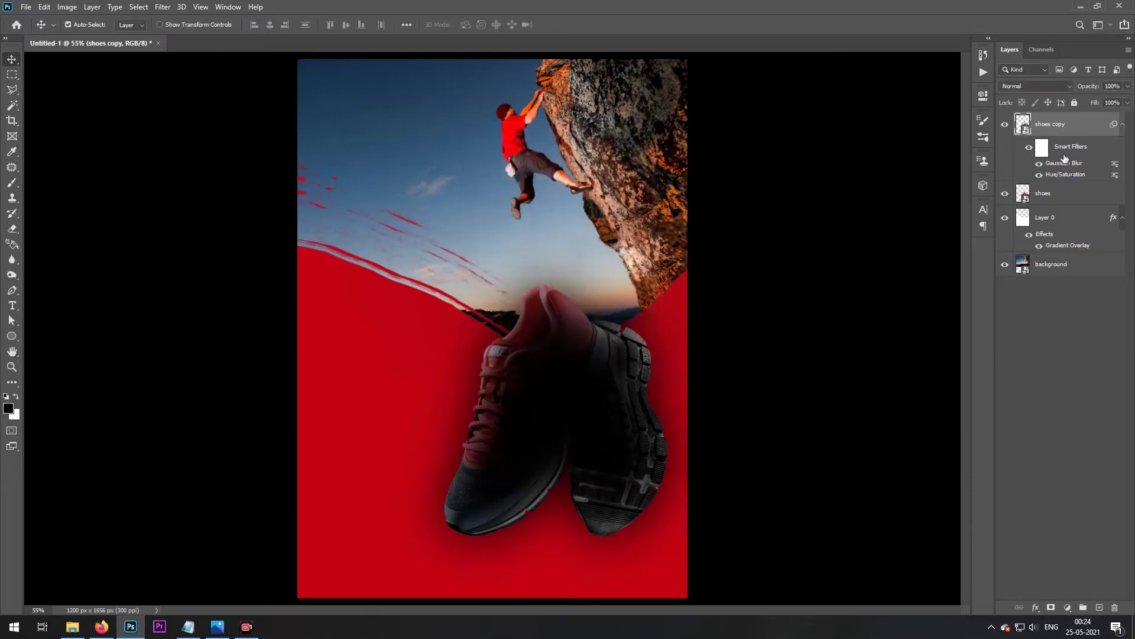
# Order the shoes copy layer beneath the shoes layer as a shadow and collapse the filter and effect lists
pyautogui.moveTo(1079, 127); pyautogui.dragTo(1073, 204)
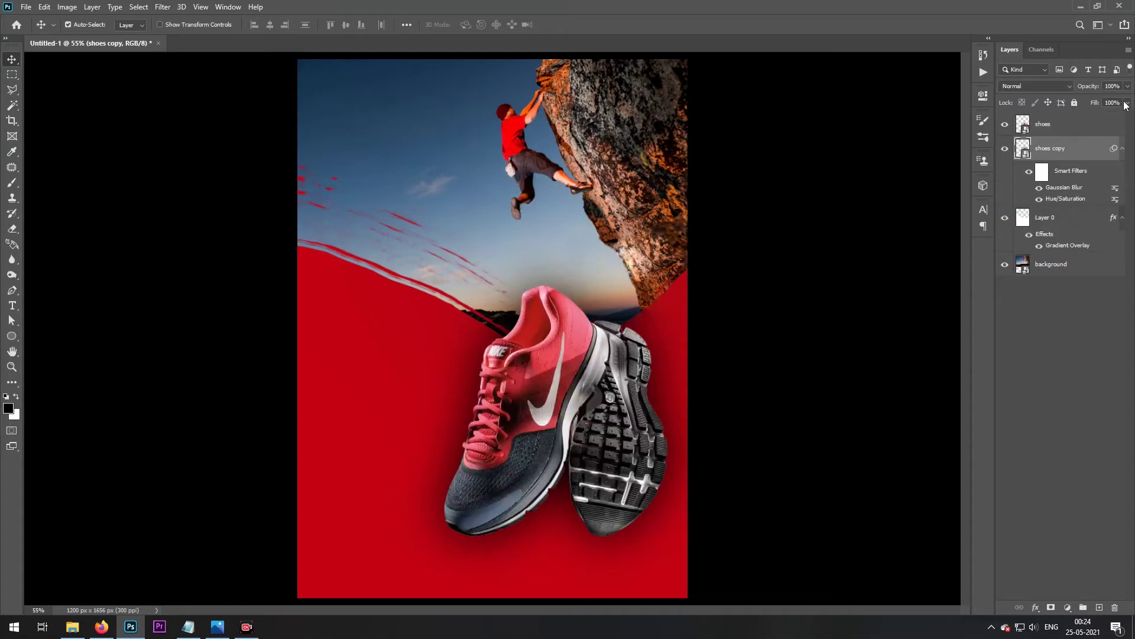
pyautogui.click(1124, 150)
pyautogui.click(1122, 172)
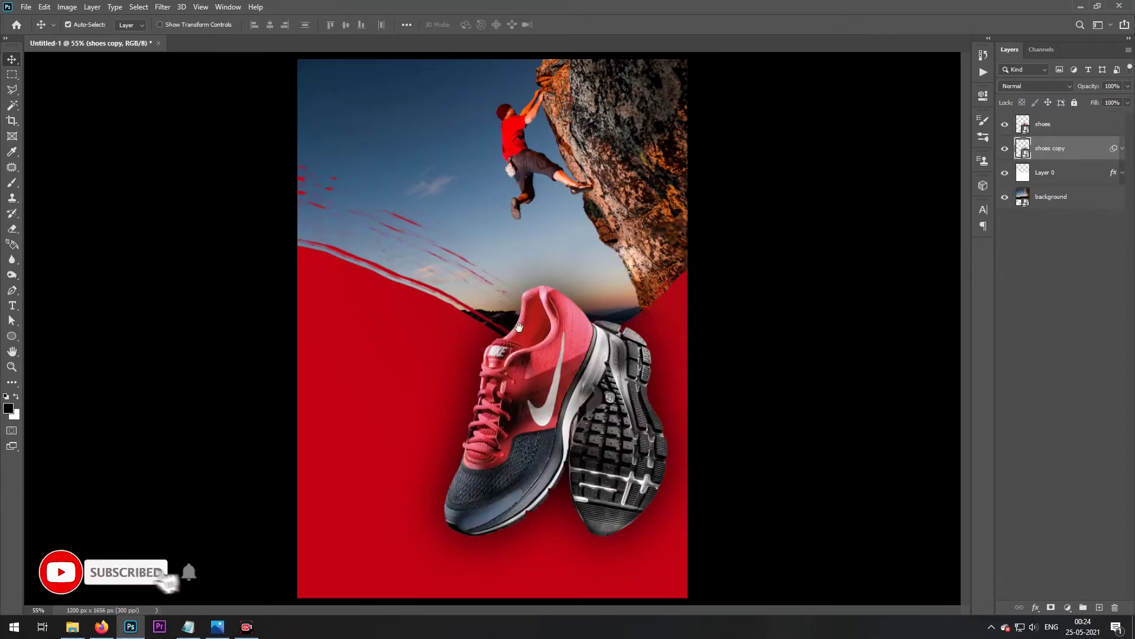
# Rasterize the shoes copy layer so the shadow can be transformed freely
pyautogui.hotkey('ctrl', 't')
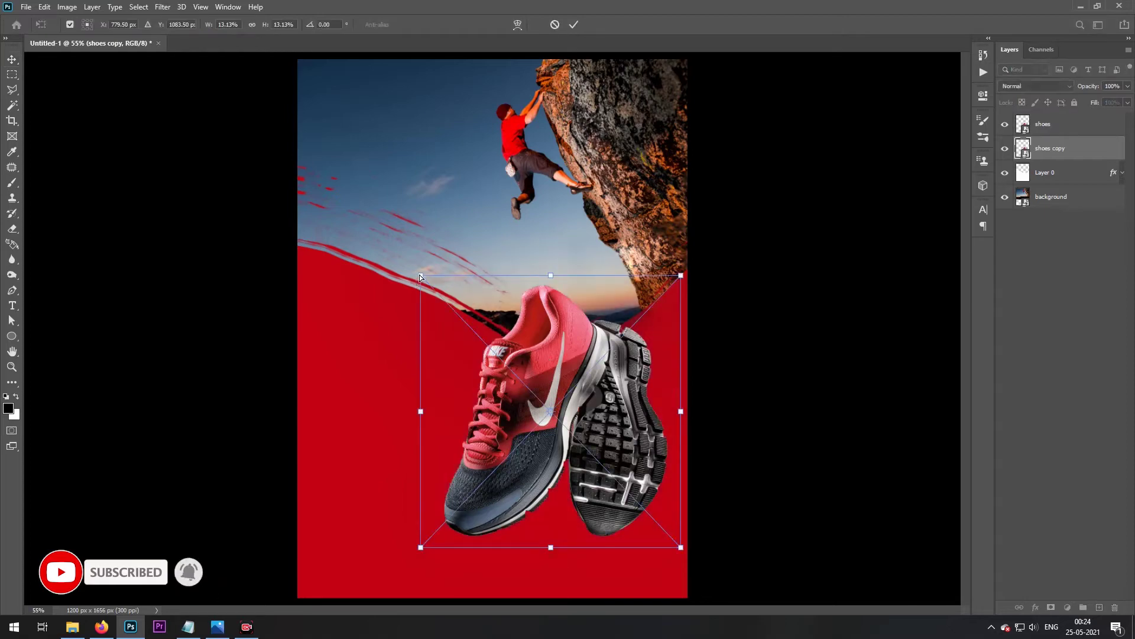
pyautogui.press('Escape')
pyautogui.rightClick(1069, 155)
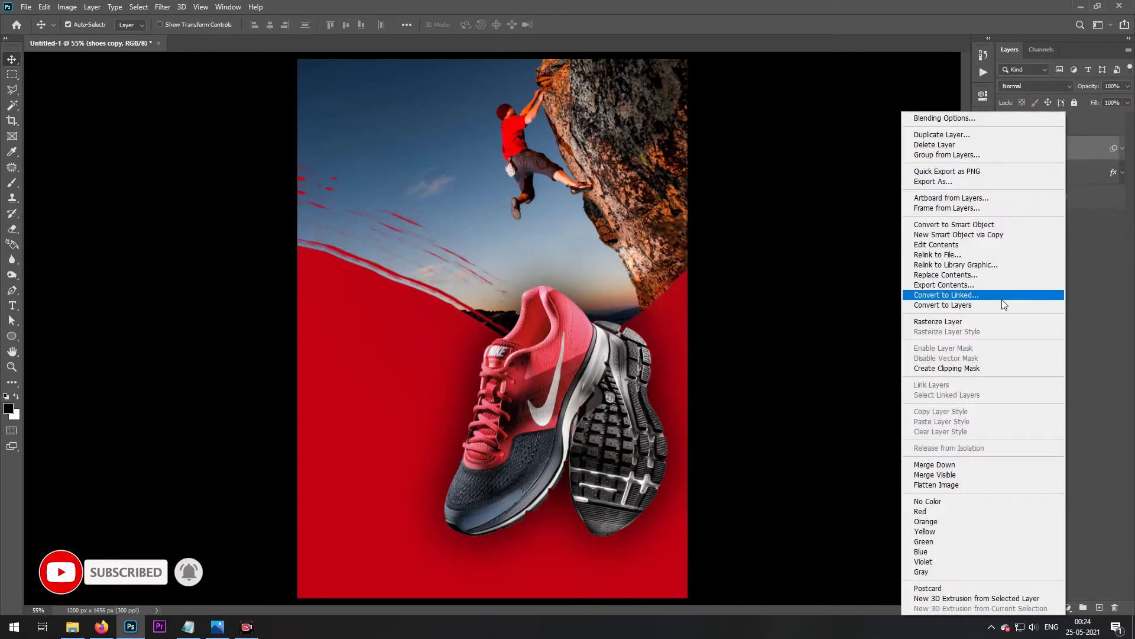
pyautogui.click(1000, 323)
# Distort the shadow by pulling its upper corners inward and down to about 92% height with a -9.7° horizontal skew
pyautogui.hotkey('ctrl', 't')
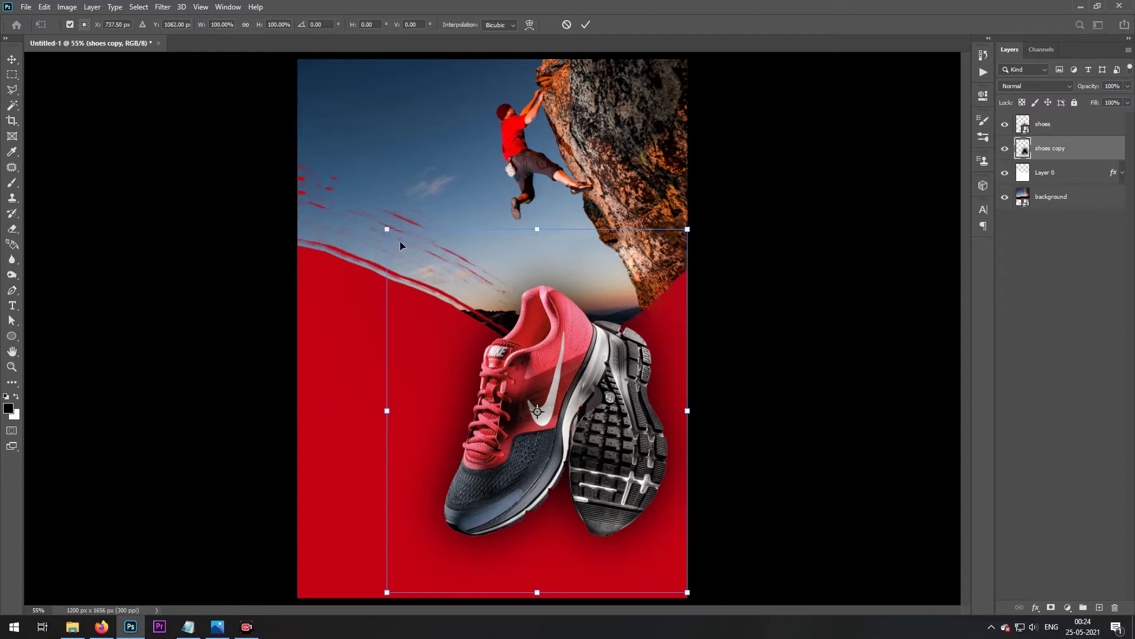
pyautogui.moveTo(396, 232); pyautogui.dragTo(454, 262)
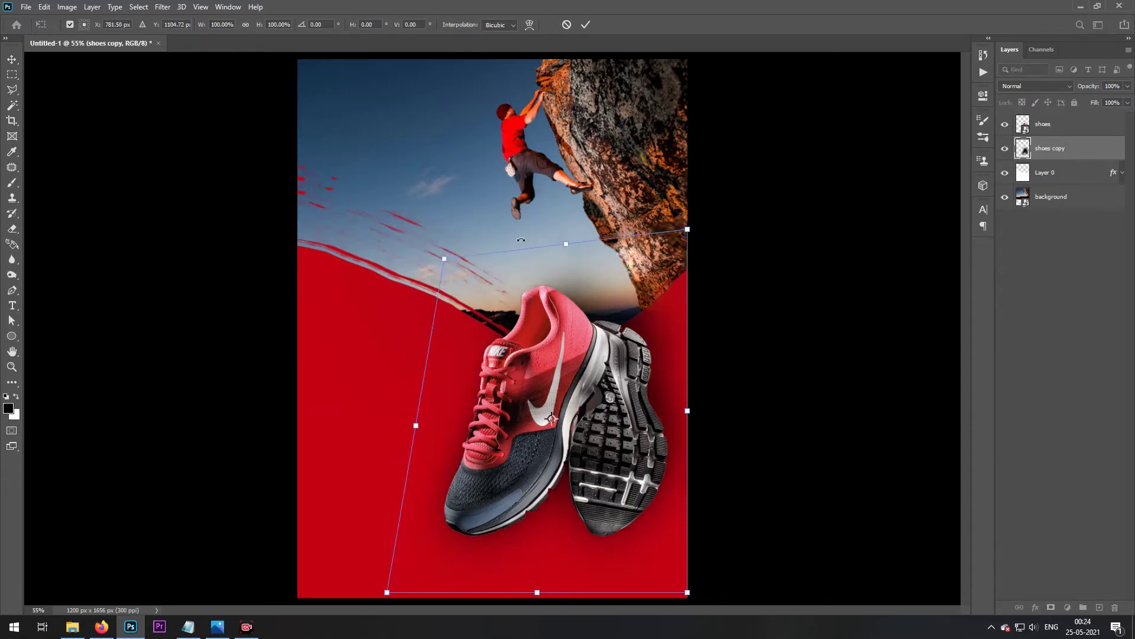
pyautogui.moveTo(687, 230); pyautogui.dragTo(680, 269)
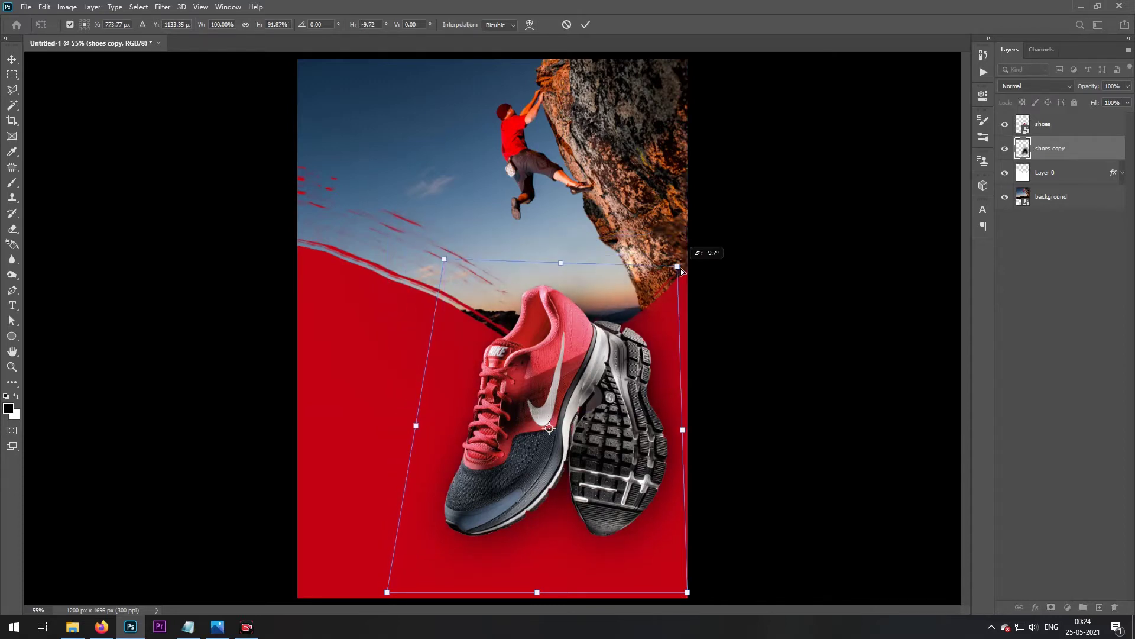
pyautogui.click(586, 24)
pyautogui.moveTo(589, 377); pyautogui.dragTo(586, 318)
pyautogui.hotkey('ctrl', 'z')
# Make a second duplicate of the shoes layer, keeping the suggested name
pyautogui.scroll(6, 595, 422)
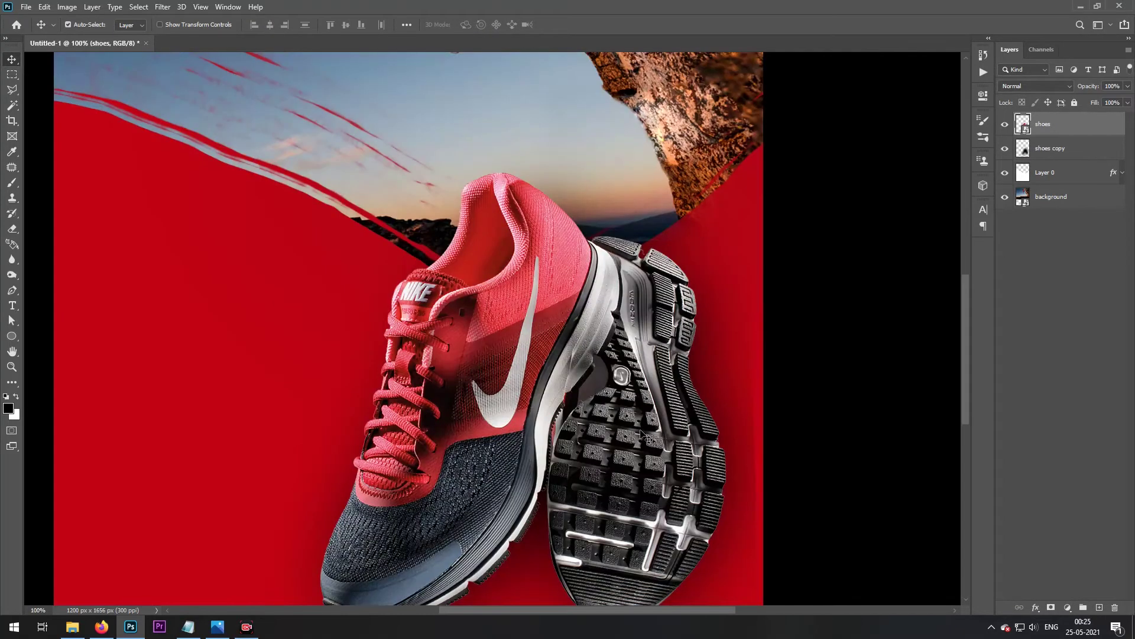
pyautogui.rightClick(1073, 132)
pyautogui.click(969, 135)
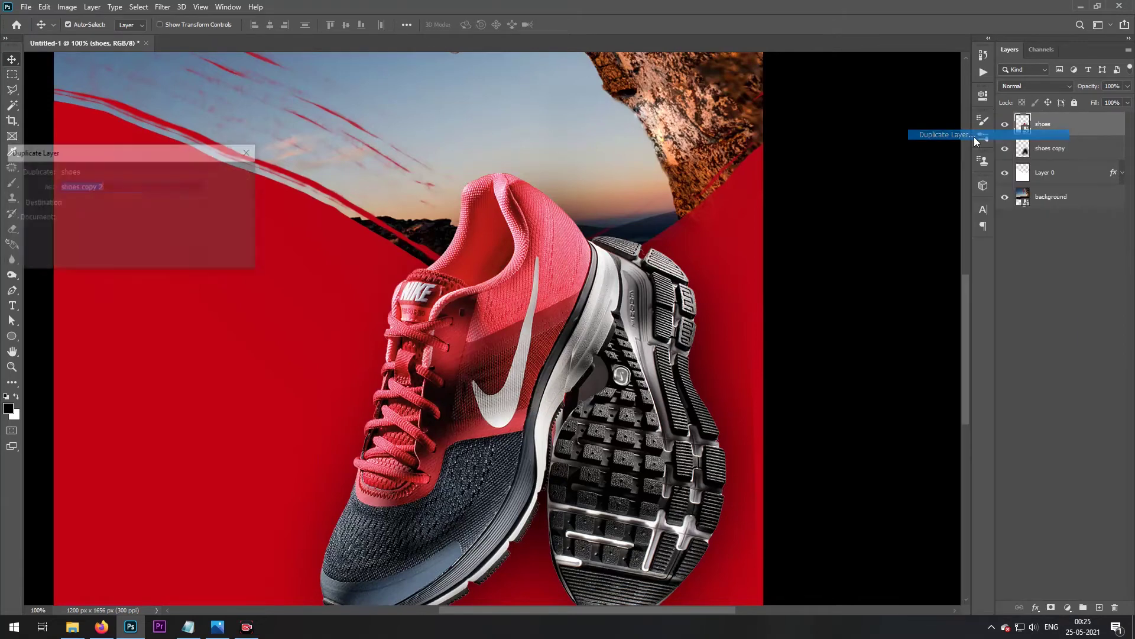
pyautogui.click(233, 175)
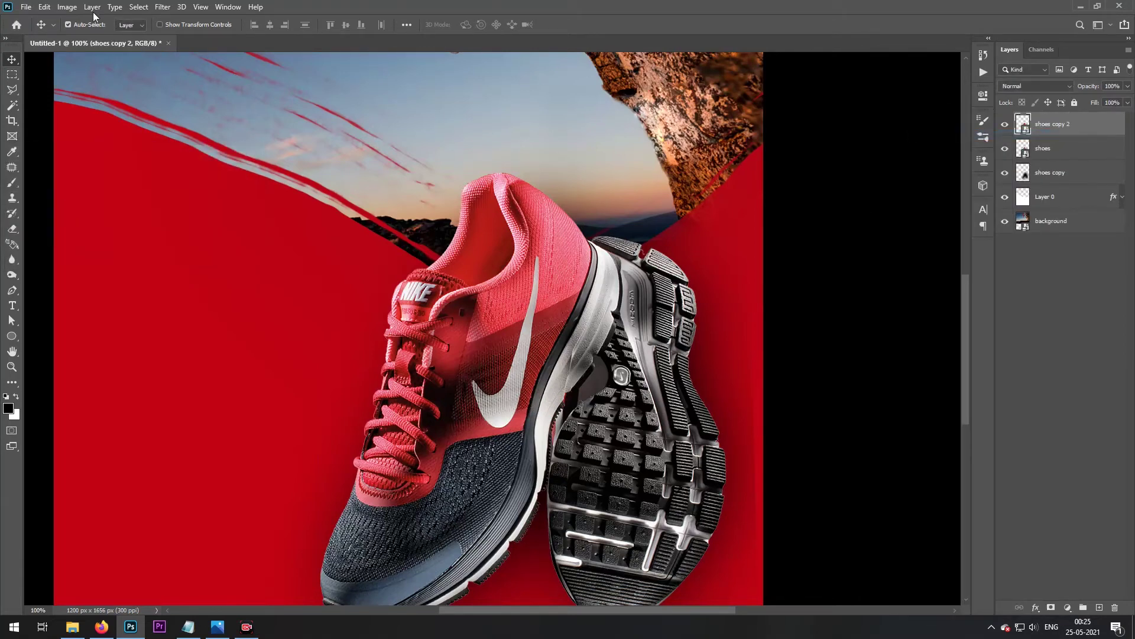
# Darken the shoes copy 2 layer with Levels, setting the input midtones to 0.70
pyautogui.click(66, 7)
pyautogui.moveTo(89, 37)
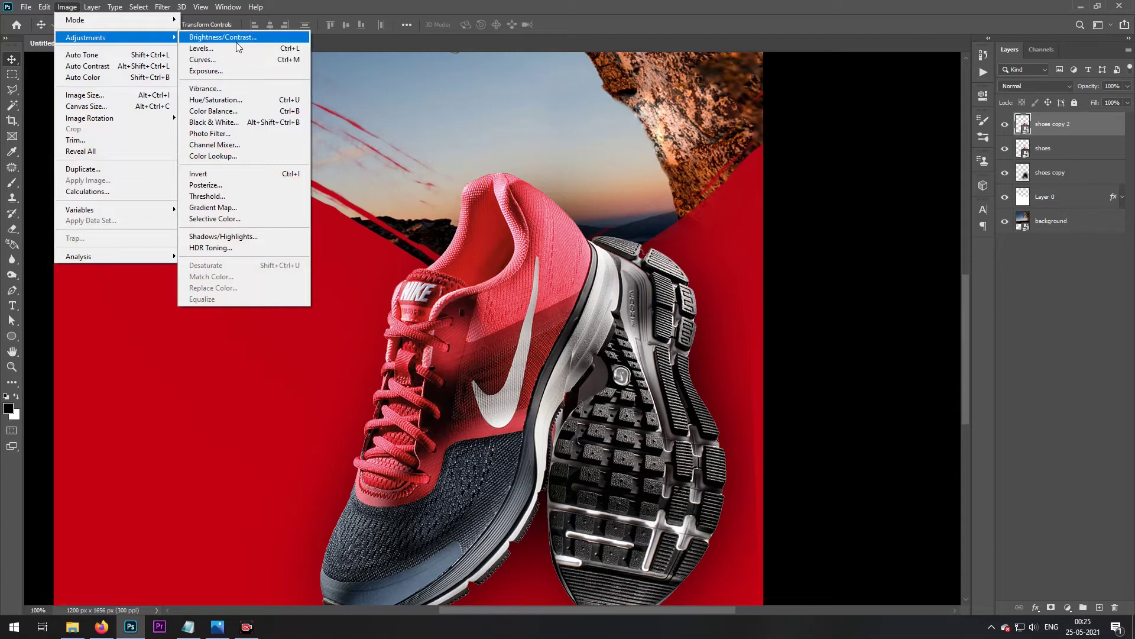
pyautogui.click(237, 48)
pyautogui.moveTo(559, 133); pyautogui.dragTo(825, 175)
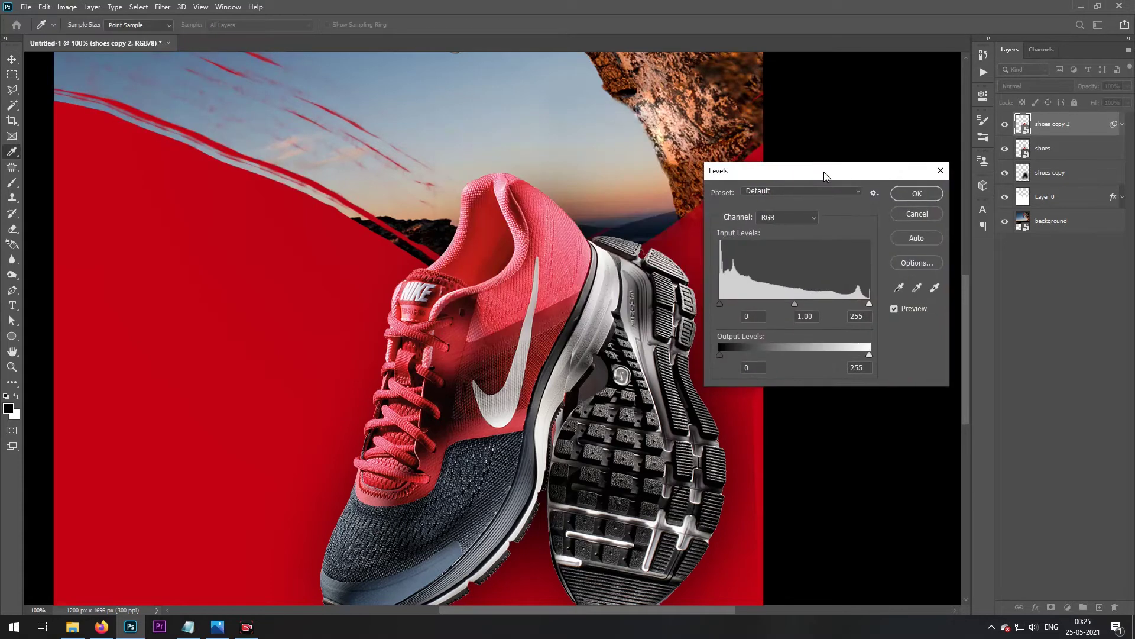
pyautogui.moveTo(797, 309); pyautogui.dragTo(811, 306)
pyautogui.moveTo(812, 305); pyautogui.dragTo(812, 306)
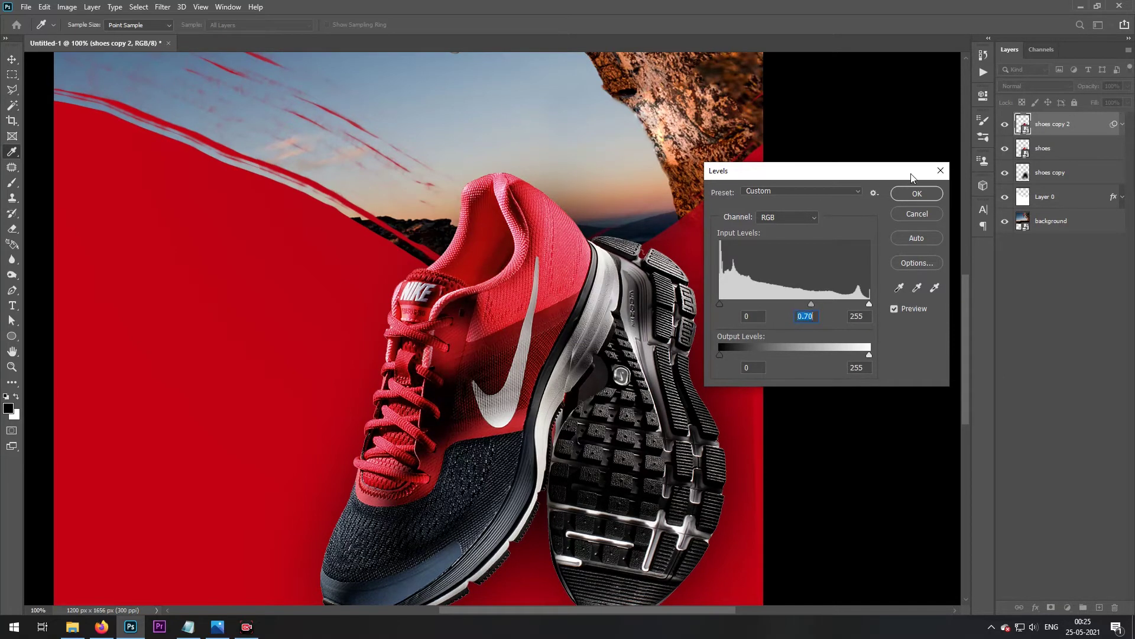
pyautogui.click(915, 194)
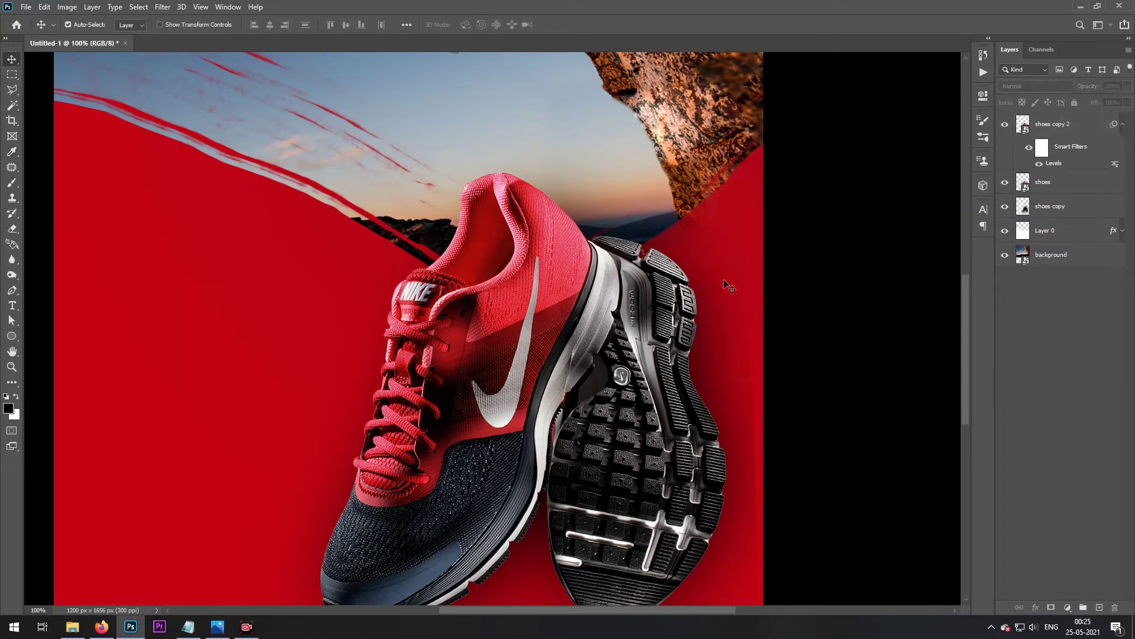
pyautogui.hotkey('ctrl', '-')
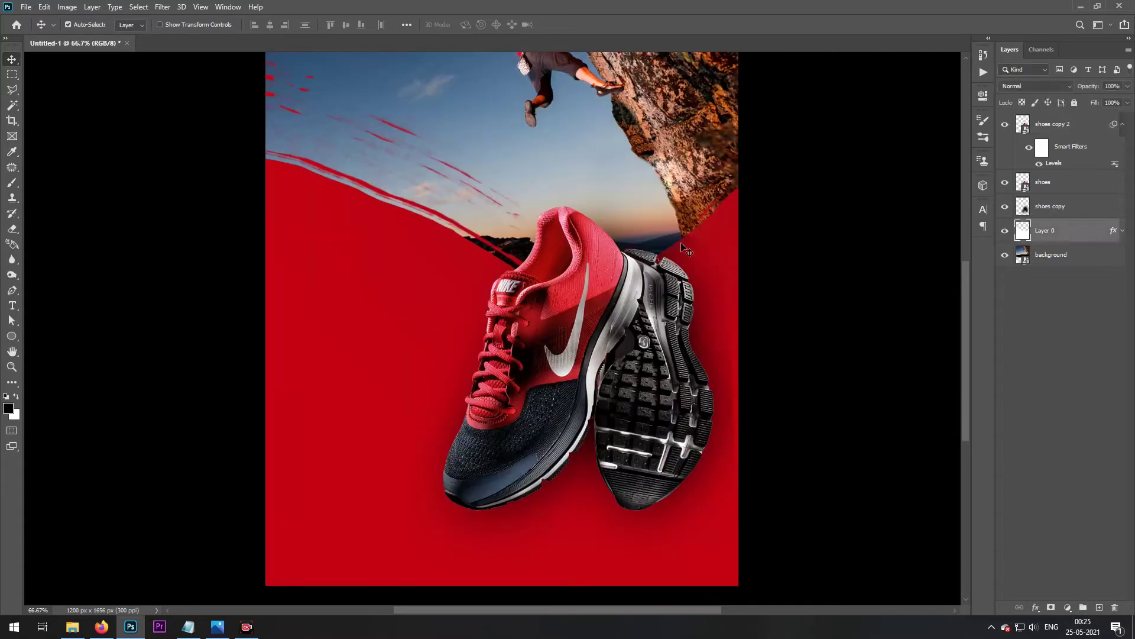
pyautogui.click(683, 246)
pyautogui.hotkey('ctrl', 't')
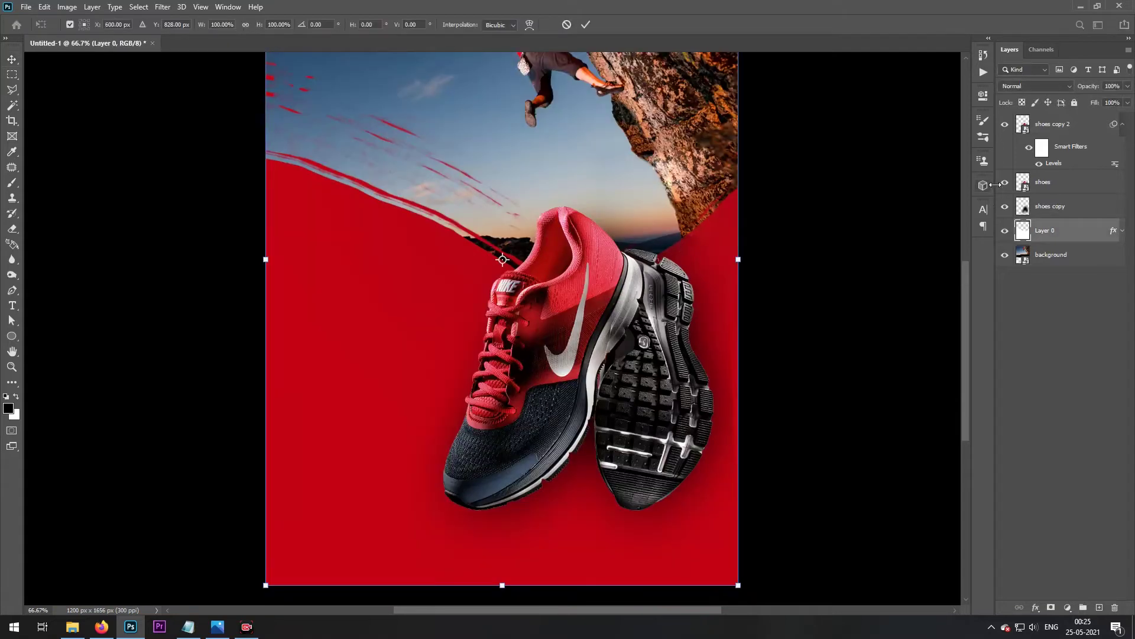
pyautogui.press('Return')
# Select the shoes copy shadow layer and show the rulers
pyautogui.click(1050, 206)
pyautogui.hotkey('ctrl', 'r')
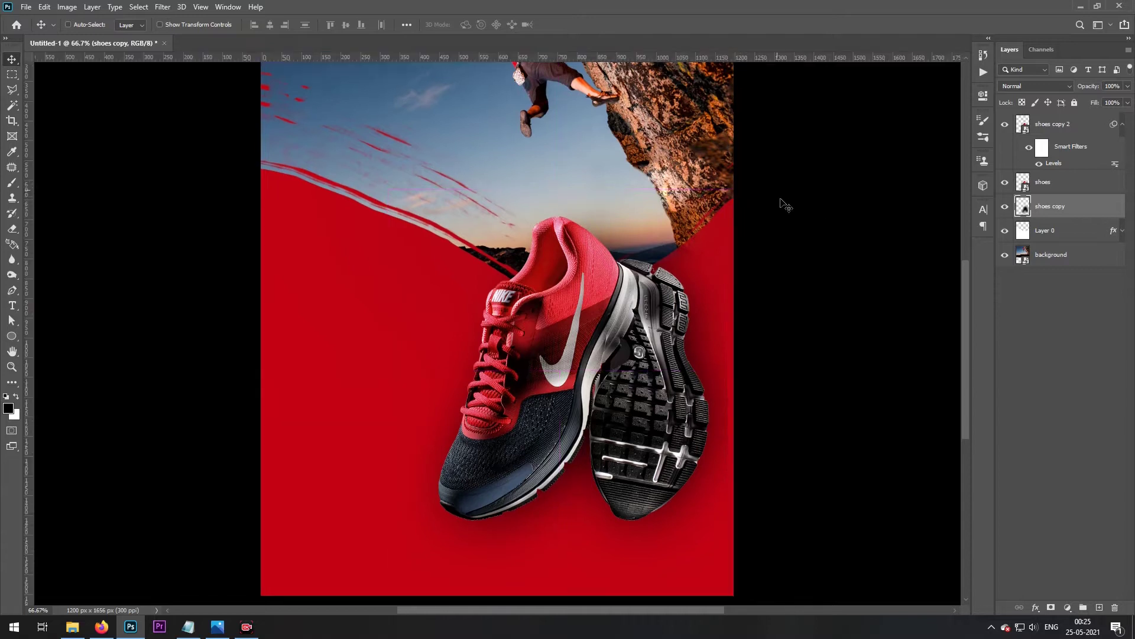
# Distort the shoes copy shadow by pulling its upper corners inward and down to about 97.5% height with a -3.4° horizontal skew
pyautogui.press('ctrl')
pyautogui.hotkey('ctrl', 't')
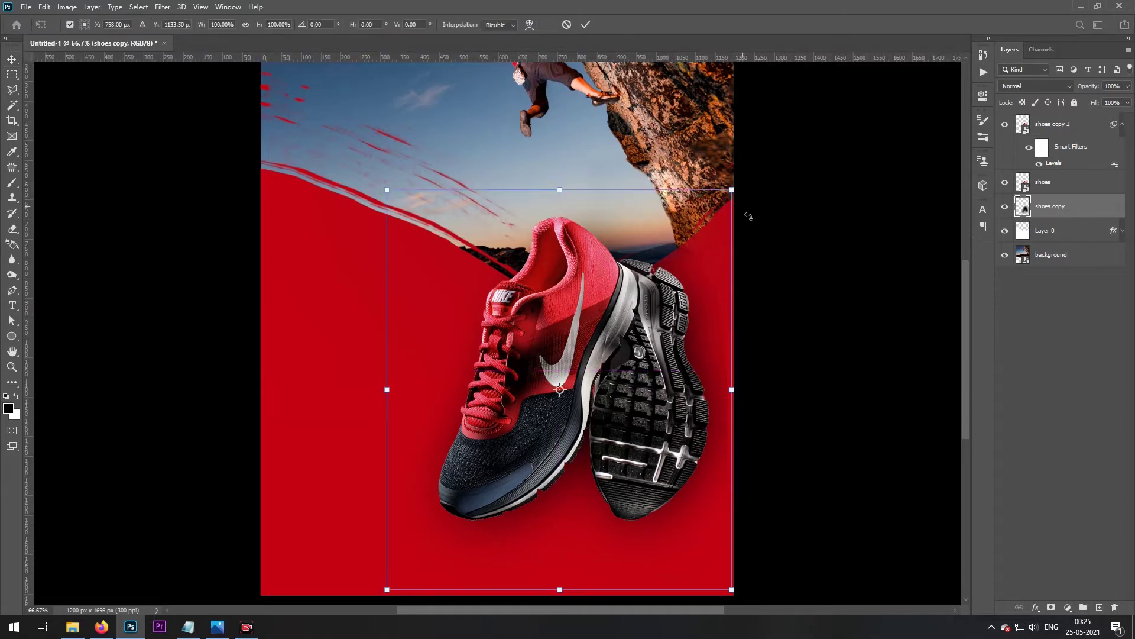
pyautogui.moveTo(731, 190); pyautogui.dragTo(714, 224)
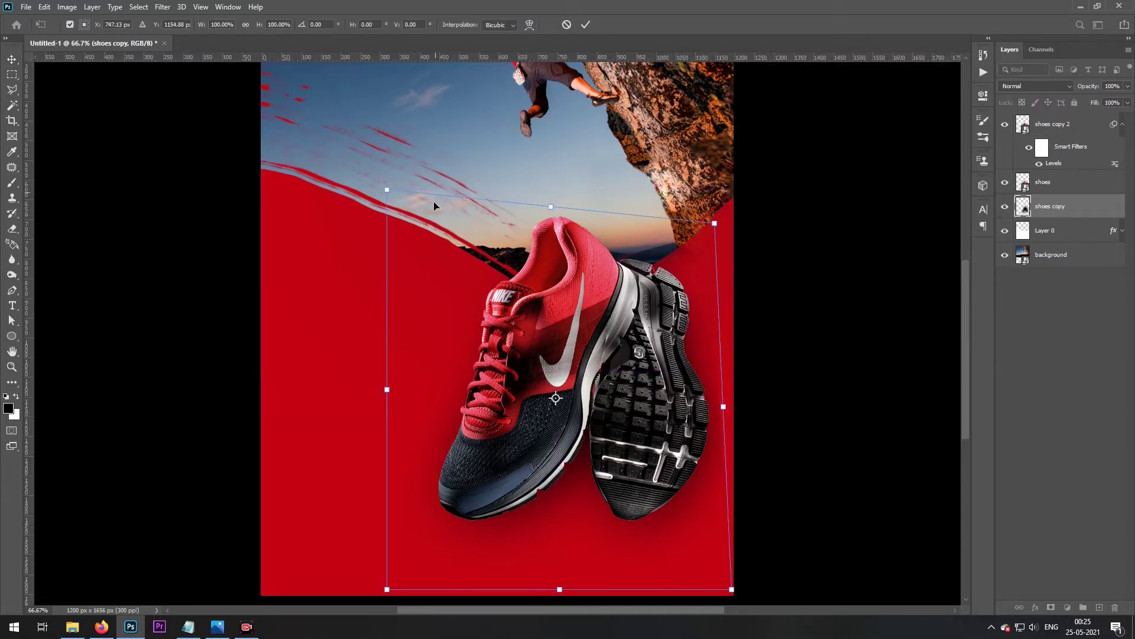
pyautogui.moveTo(387, 190); pyautogui.dragTo(410, 200)
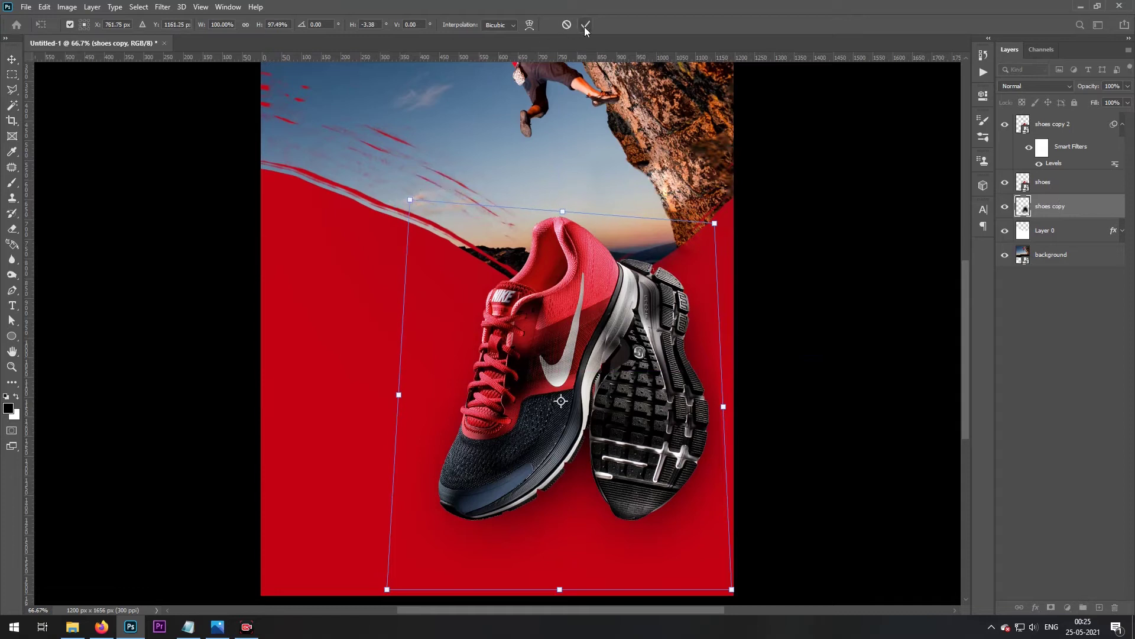
pyautogui.click(586, 25)
# Draw an ellipse about 295 × 48 px on the red area below the front shoe and fill it with black
pyautogui.click(12, 336)
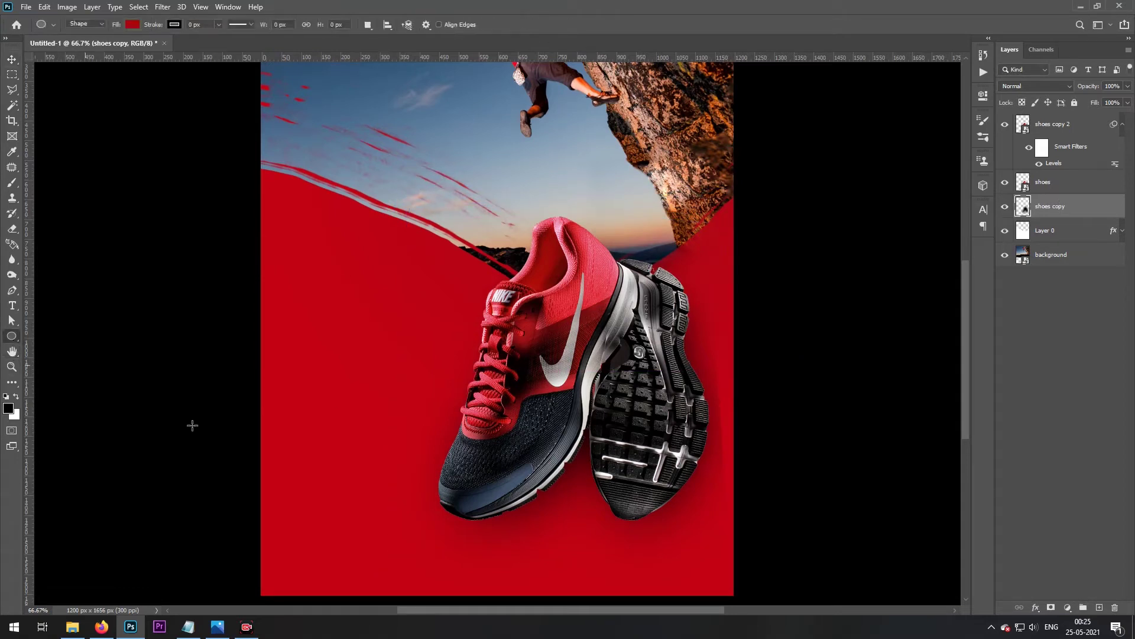
pyautogui.moveTo(462, 544); pyautogui.dragTo(579, 563)
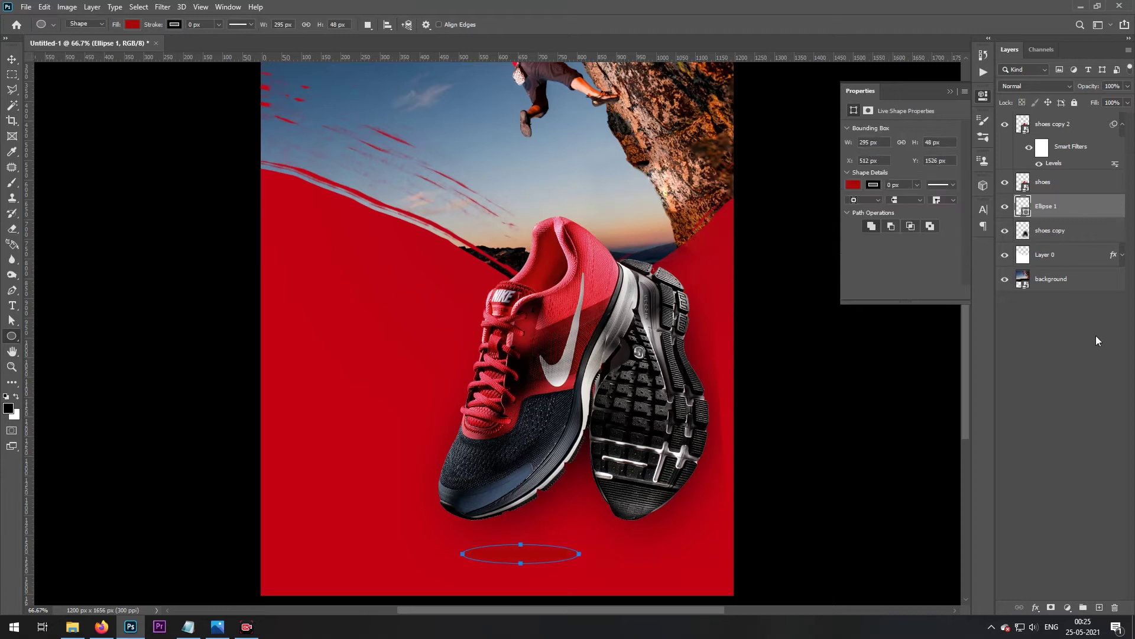
pyautogui.click(950, 93)
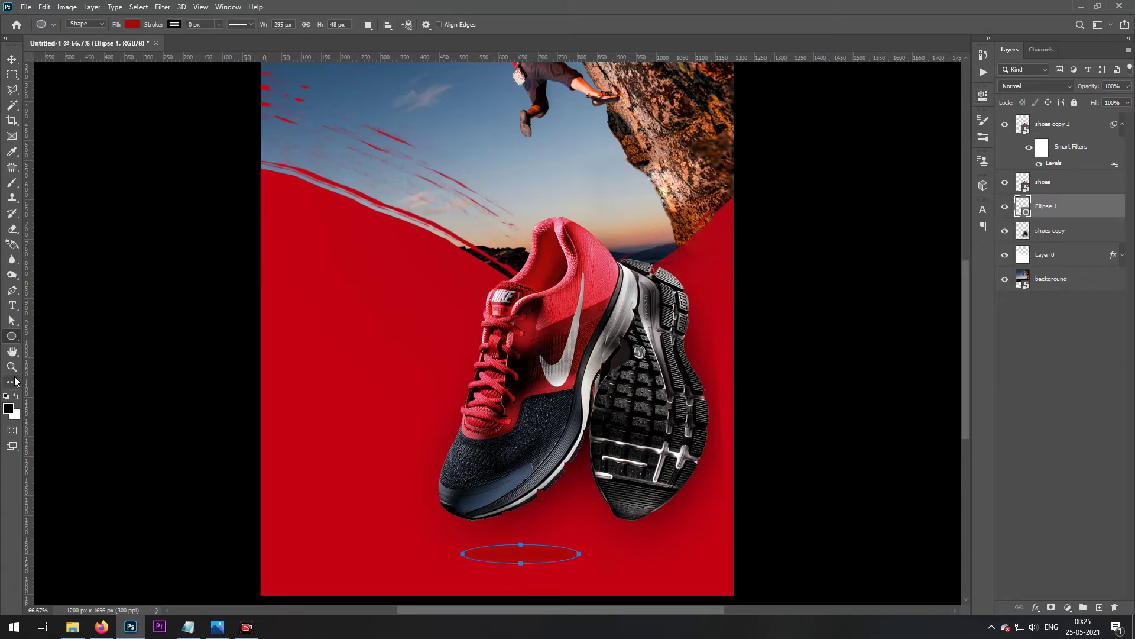
pyautogui.hotkey('ctrl', 'BackSpace')
pyautogui.hotkey('alt', 'BackSpace')
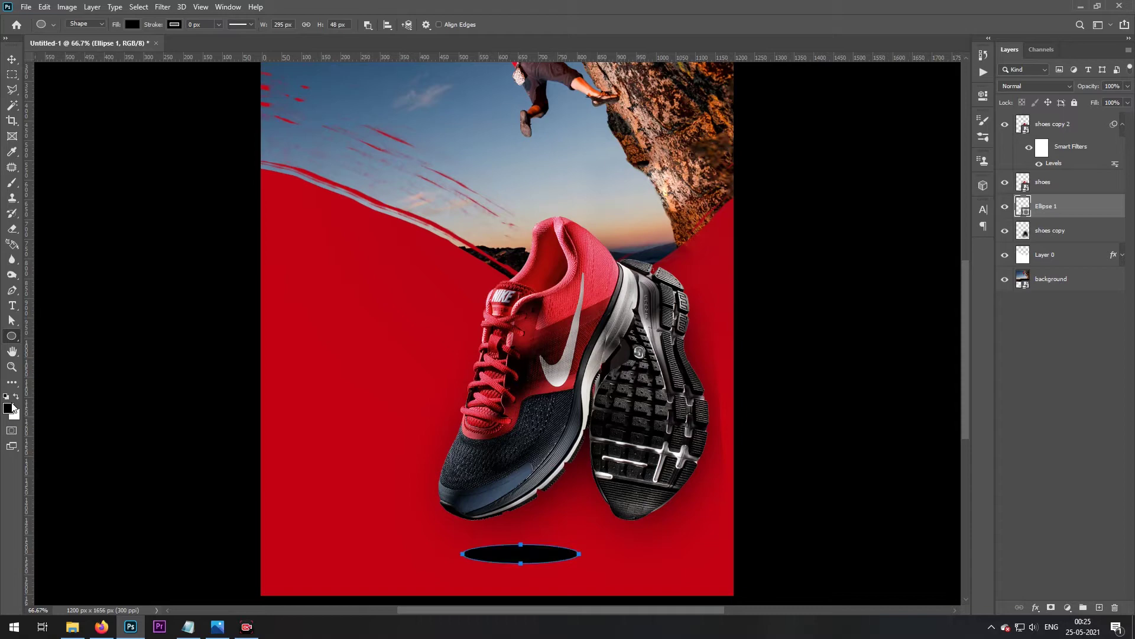
pyautogui.press('v')
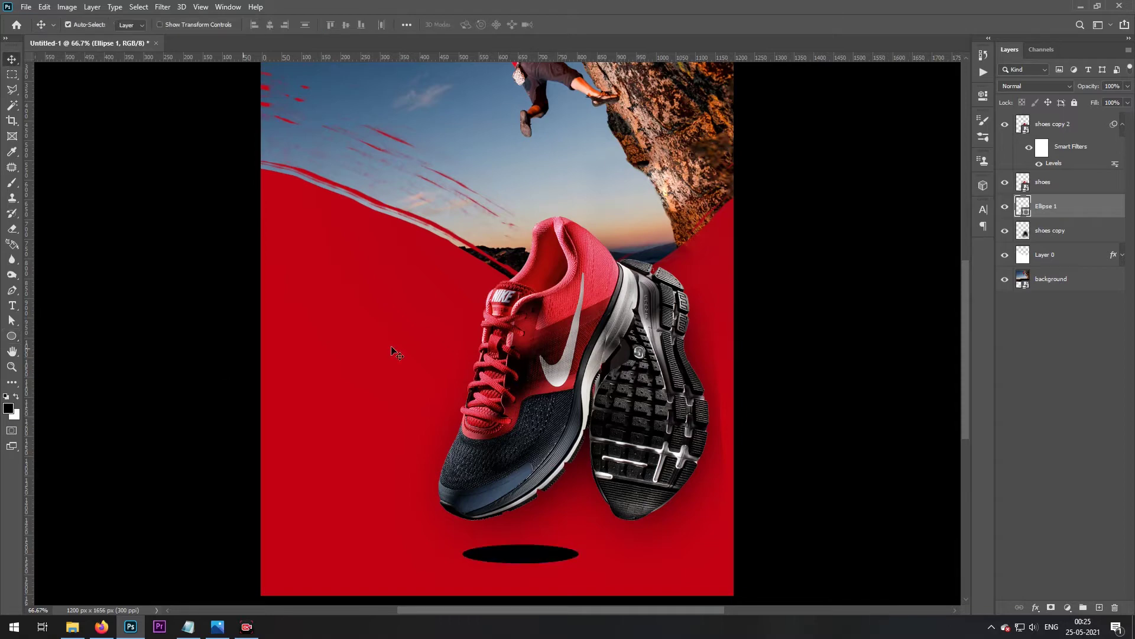
# Rasterize the ellipse layer and soften it with a Gaussian Blur of about 31 pixels
pyautogui.rightClick(1102, 210)
pyautogui.click(1017, 294)
pyautogui.click(164, 8)
pyautogui.moveTo(193, 143)
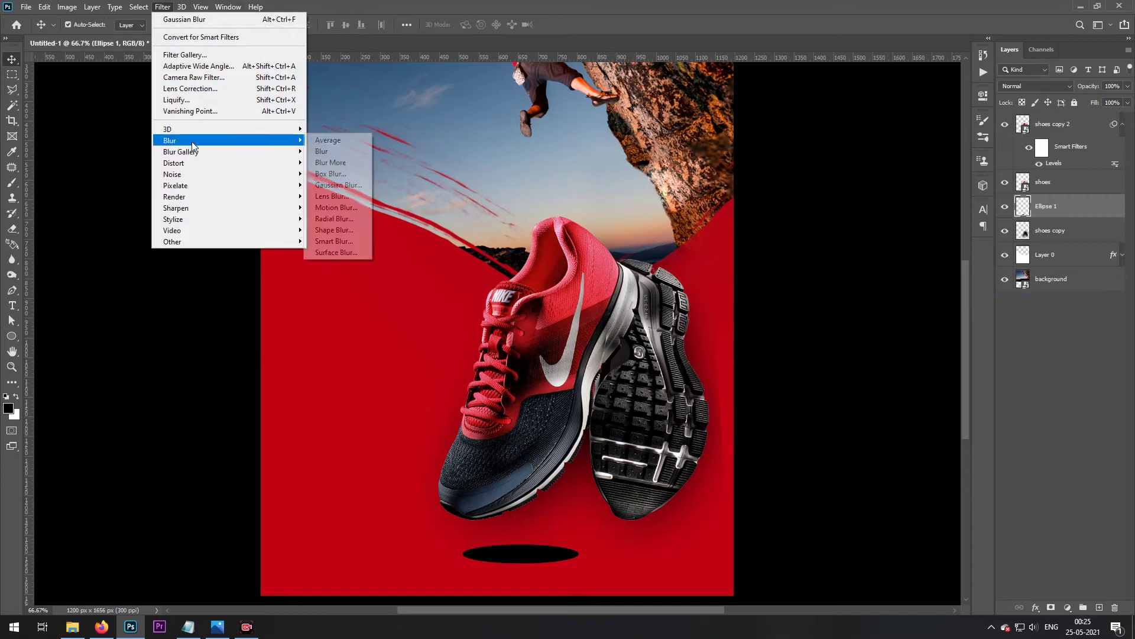
pyautogui.click(338, 184)
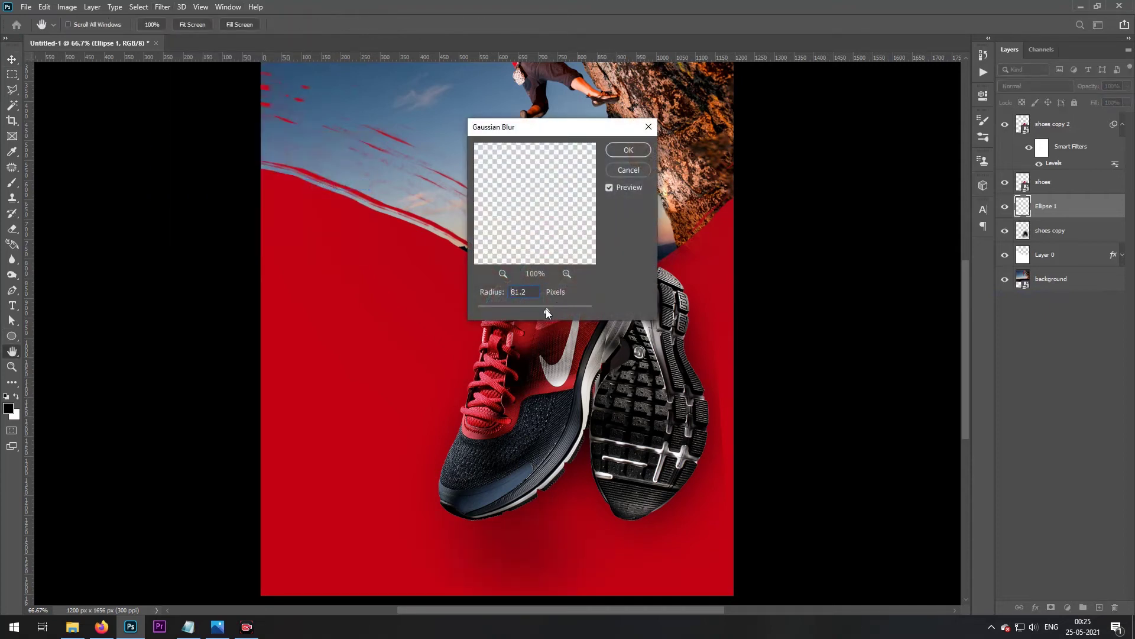
pyautogui.moveTo(524, 310); pyautogui.dragTo(545, 310)
pyautogui.click(634, 155)
# Distort the blurred ellipse into a long wedge-shaped shadow, thin at the front shoe's toe and stretched rightward to about 190% width
pyautogui.hotkey('ctrl', 't')
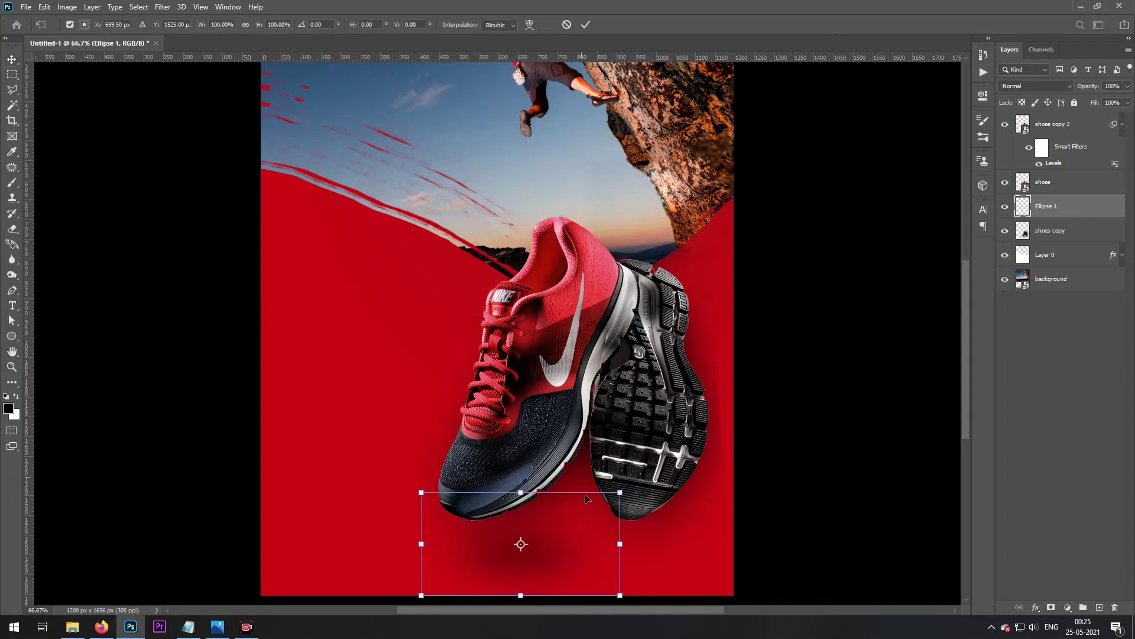
pyautogui.moveTo(419, 492); pyautogui.dragTo(418, 566)
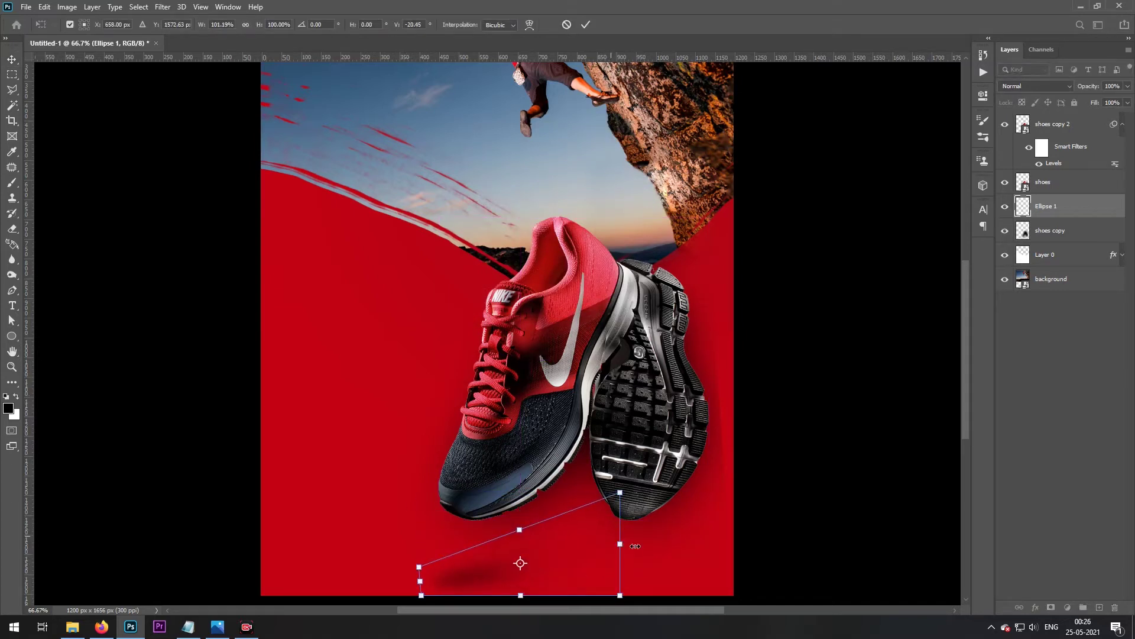
pyautogui.moveTo(621, 547); pyautogui.dragTo(769, 546)
pyautogui.moveTo(691, 514); pyautogui.dragTo(691, 473)
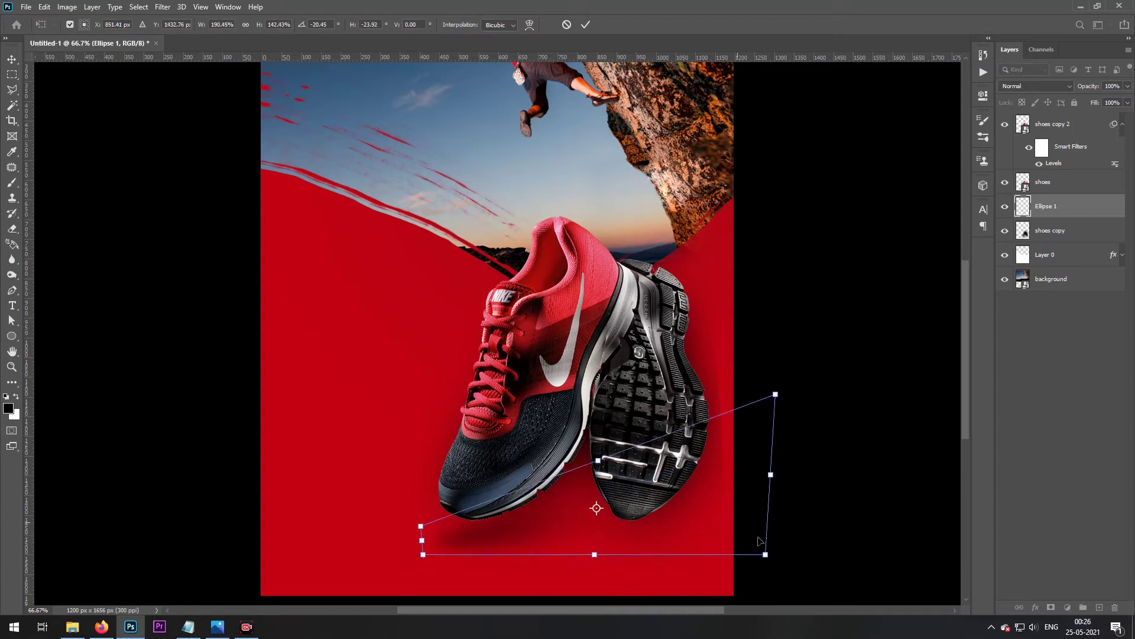
pyautogui.moveTo(766, 560); pyautogui.dragTo(771, 579)
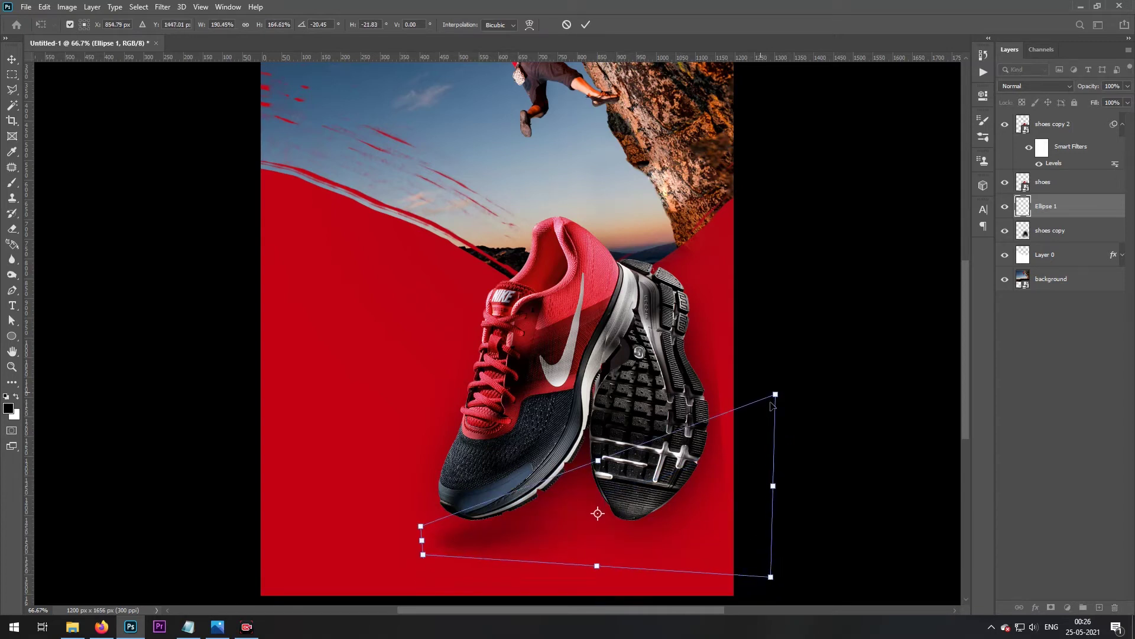
pyautogui.moveTo(775, 395); pyautogui.dragTo(874, 421)
pyautogui.click(585, 24)
# Move the distorted ellipse shadow up and to the right, against the sole of the front shoe
pyautogui.hotkey('ctrl', 't')
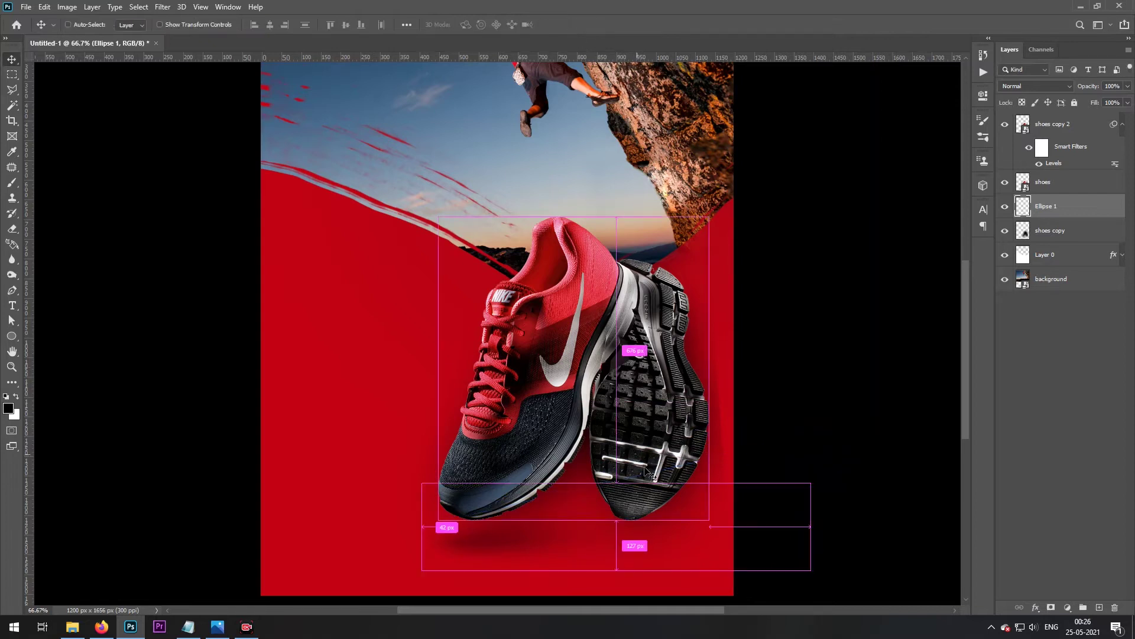
pyautogui.moveTo(535, 538); pyautogui.dragTo(564, 519)
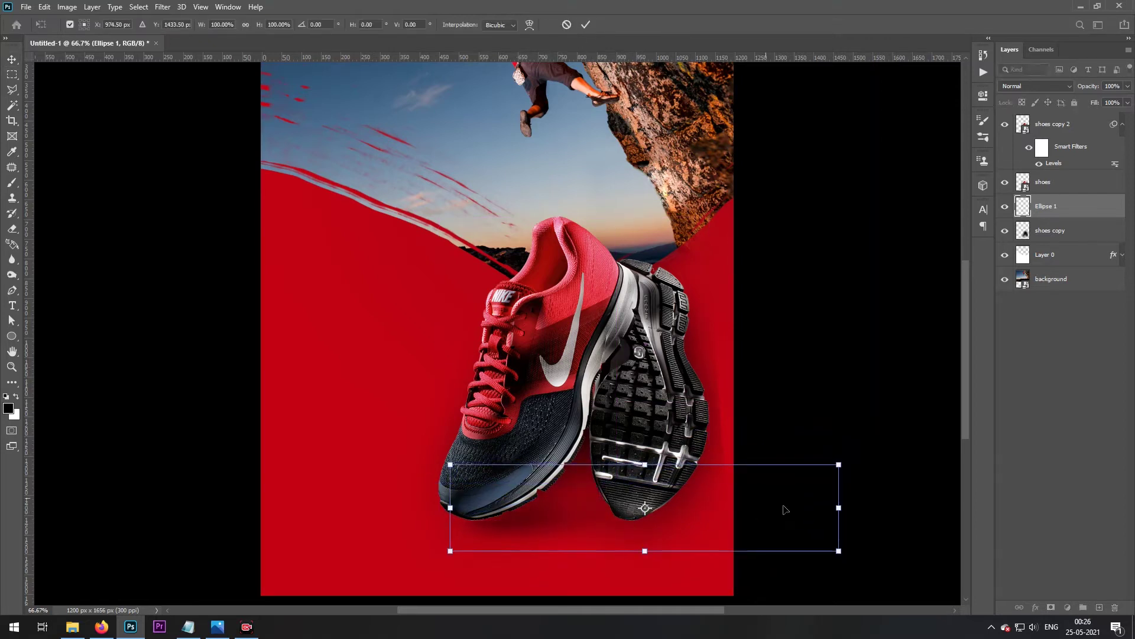
pyautogui.click(585, 24)
# Distort the ellipse shadow again, narrowing its left end, shifting it slightly down and raising its far upper-right corner outward
pyautogui.hotkey('ctrl', 't')
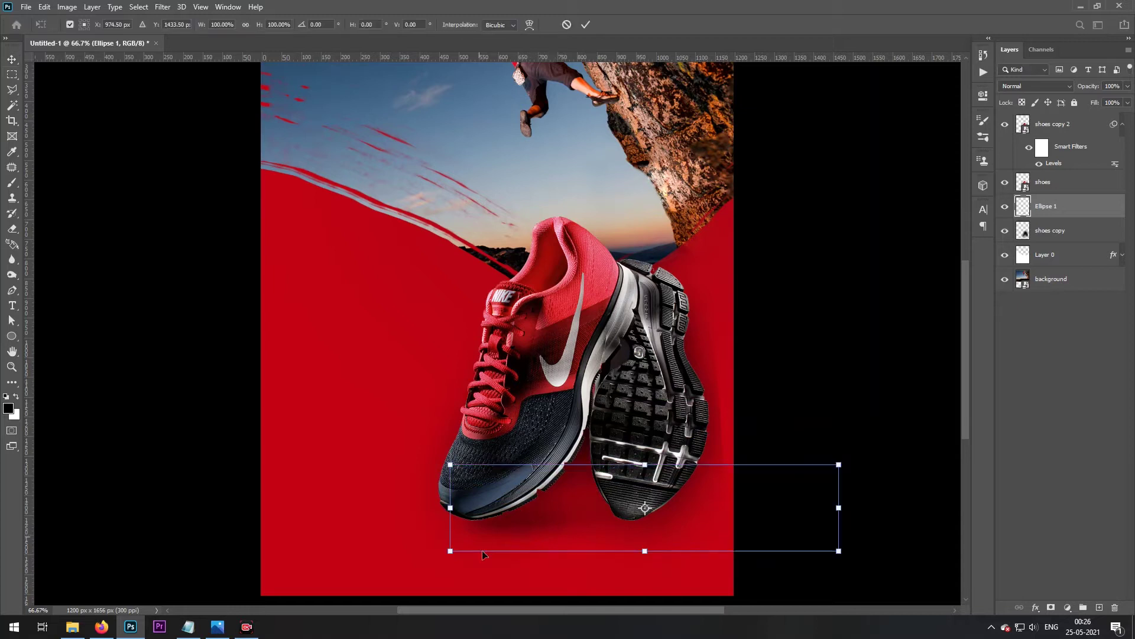
pyautogui.moveTo(456, 556); pyautogui.dragTo(453, 518)
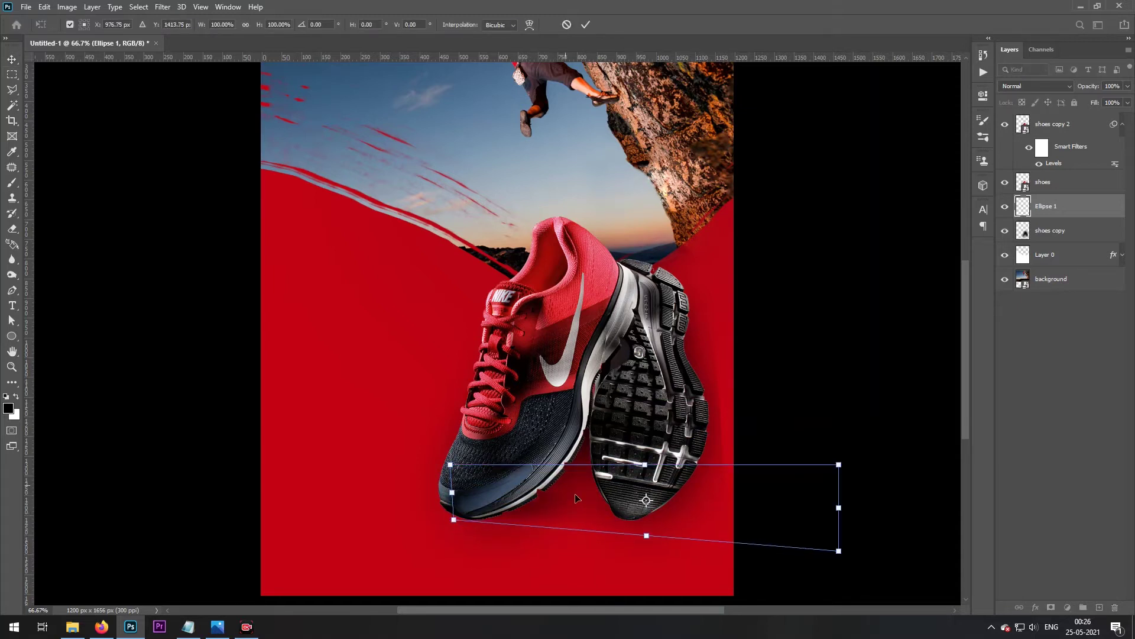
pyautogui.moveTo(575, 499); pyautogui.dragTo(578, 514)
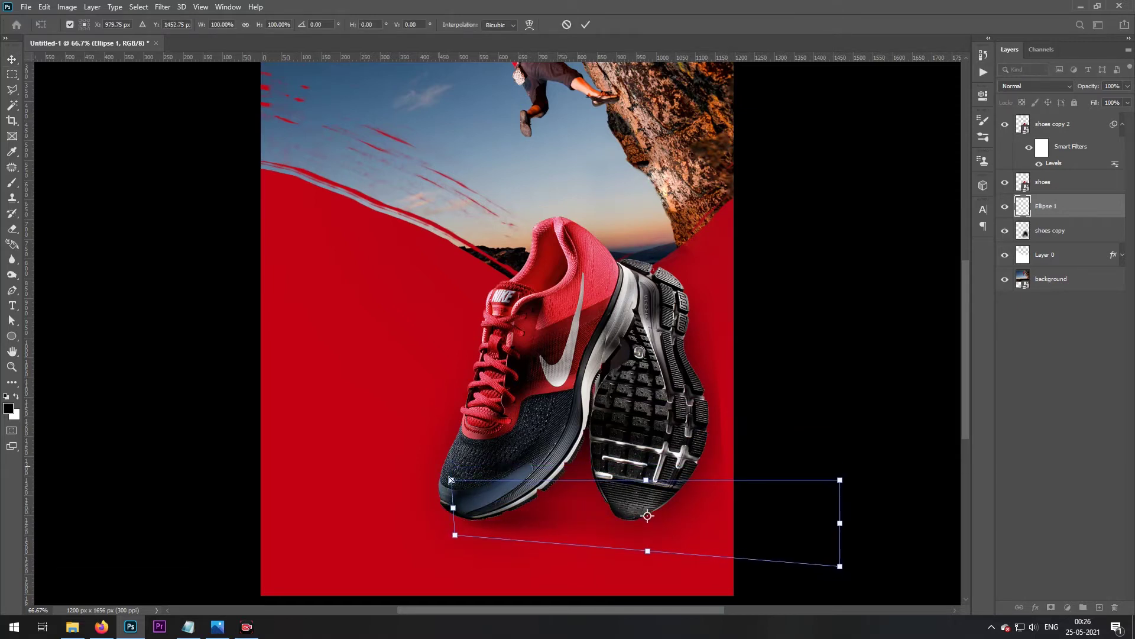
pyautogui.moveTo(451, 480); pyautogui.dragTo(456, 490)
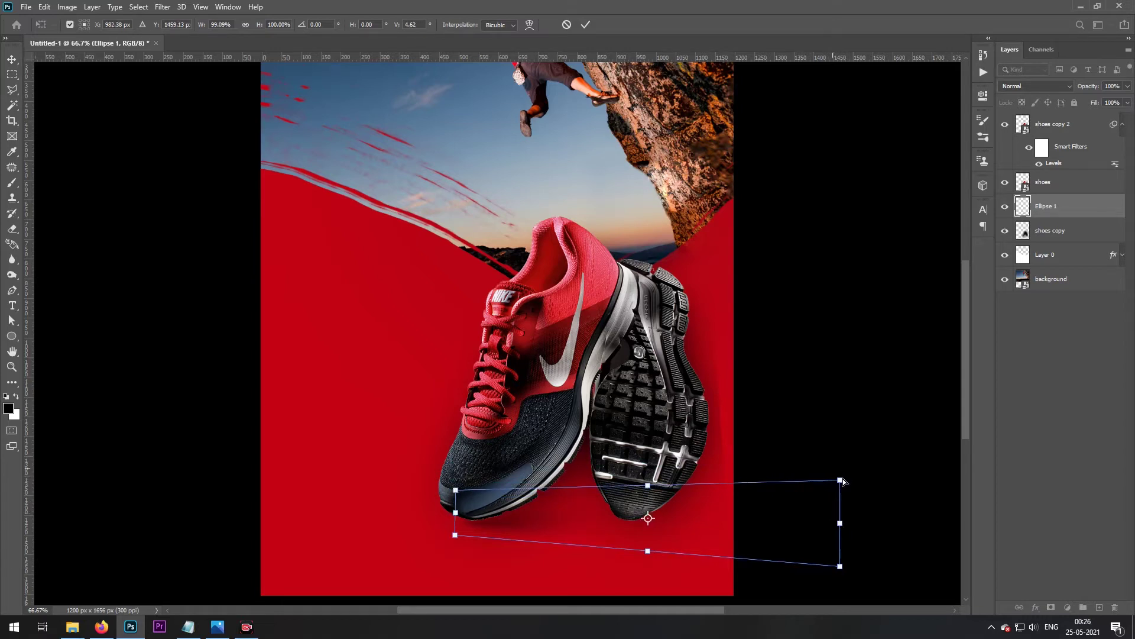
pyautogui.moveTo(843, 481)
pyautogui.mouseDown()
pyautogui.moveTo(849, 426)
pyautogui.moveTo(849, 463)
pyautogui.mouseUp()
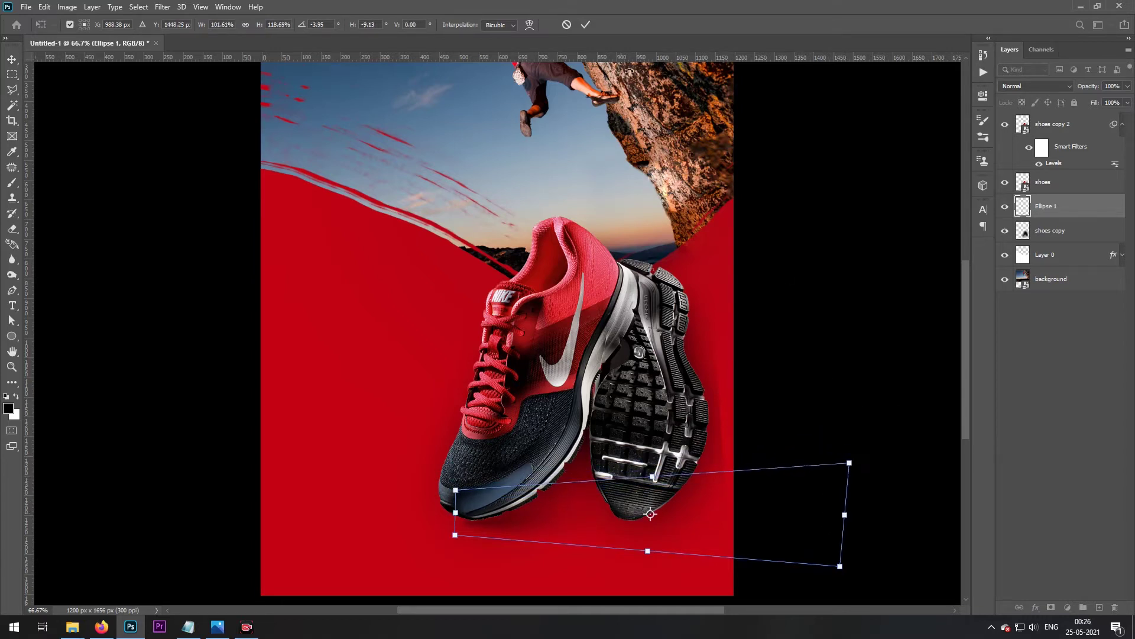
pyautogui.click(586, 24)
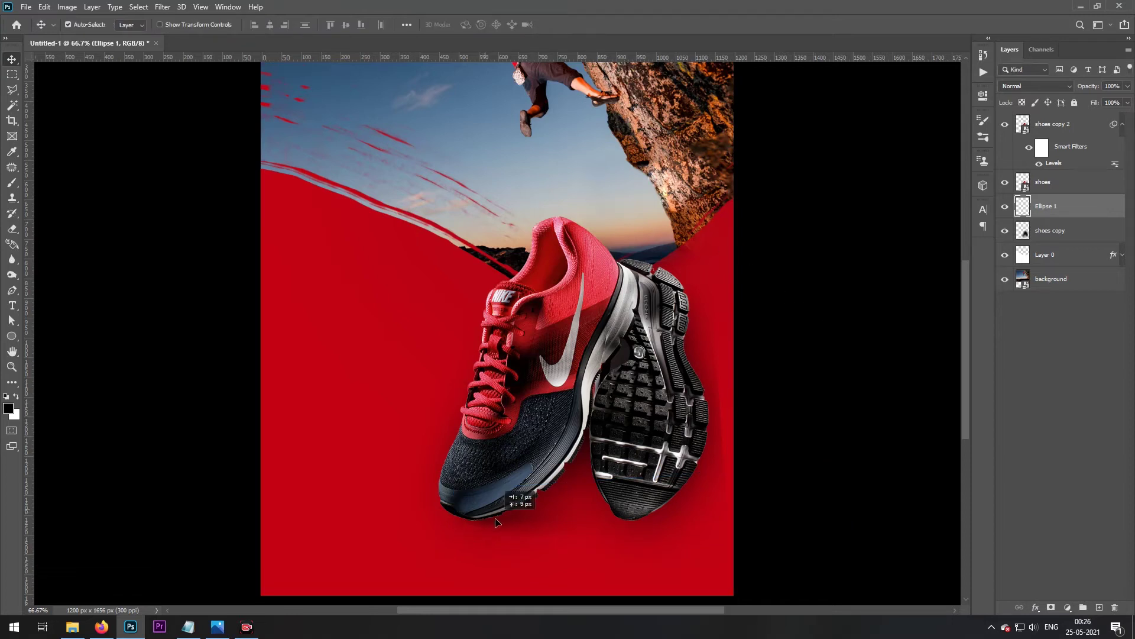
# Duplicate the ellipse shadow with a slight offset under the front shoe and merge the two ellipse layers
pyautogui.keyDown('alt'); pyautogui.moveTo(524, 526); pyautogui.dragTo(551, 531); pyautogui.keyUp('alt')
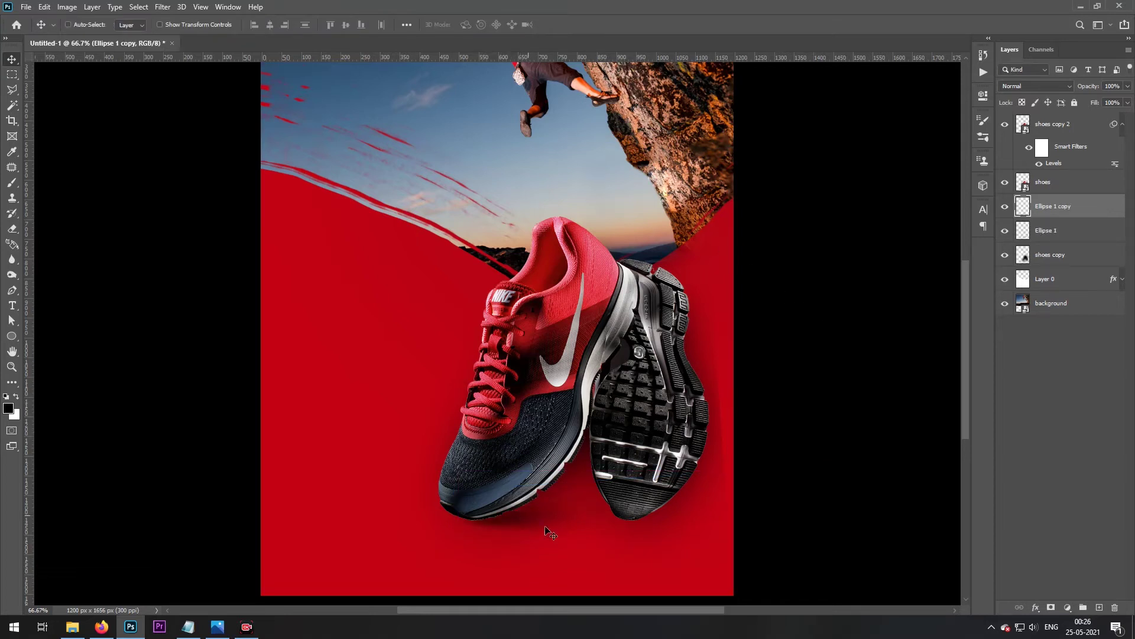
pyautogui.keyDown('ctrl'); pyautogui.click(1066, 238); pyautogui.keyUp('ctrl')
pyautogui.hotkey('ctrl', 'e')
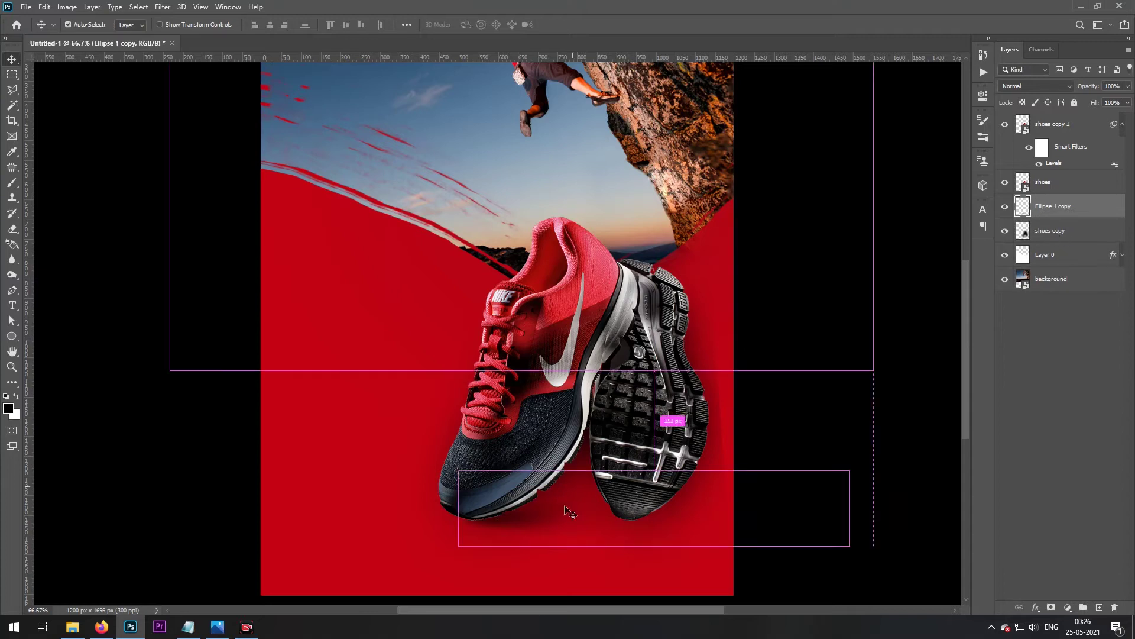
# Duplicate the merged ellipse shadow under the upright shoe and rotate the copy to -11.17° about the middle of its left edge
pyautogui.moveTo(503, 519); pyautogui.dragTo(663, 521)
pyautogui.hotkey('ctrl', 'alt', 't')
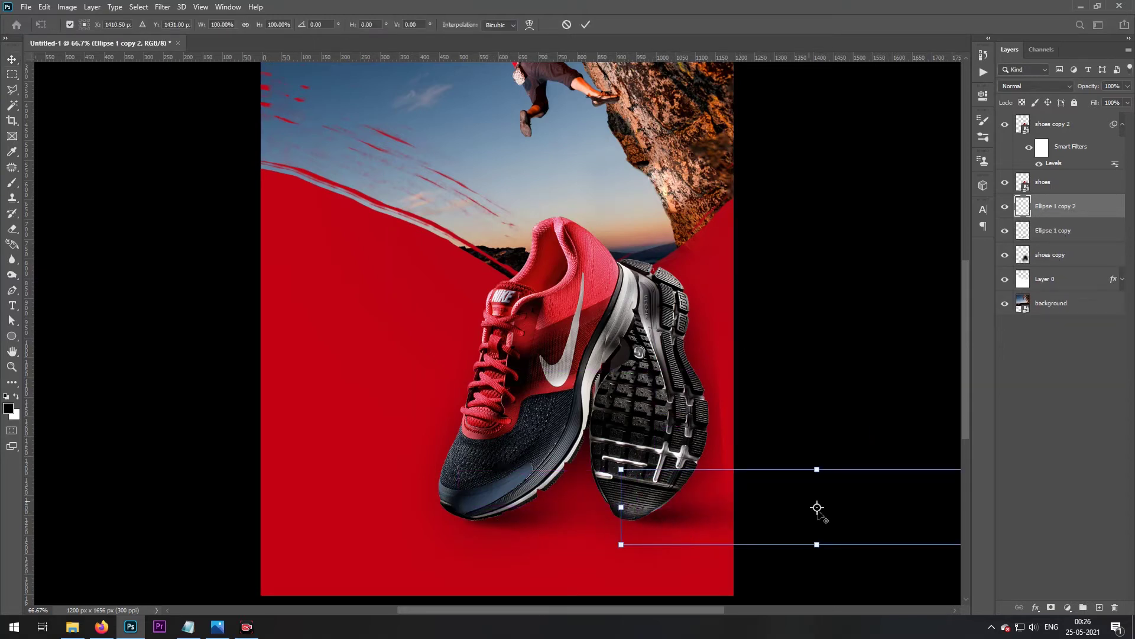
pyautogui.moveTo(817, 507); pyautogui.dragTo(621, 507)
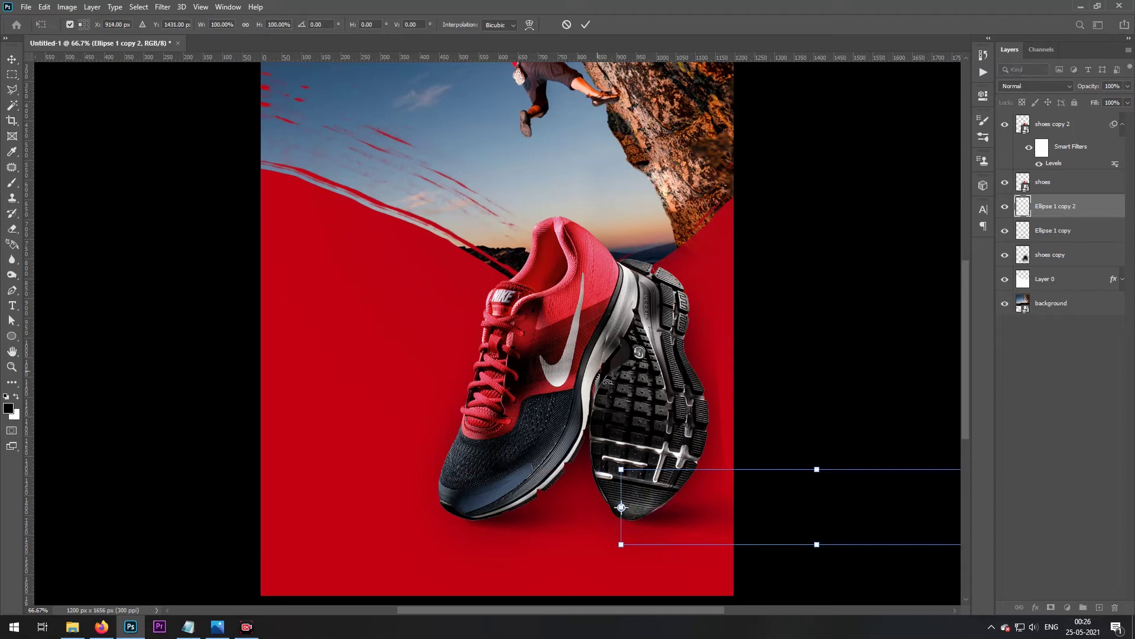
pyautogui.moveTo(607, 382); pyautogui.dragTo(580, 383)
pyautogui.moveTo(707, 504); pyautogui.dragTo(700, 508)
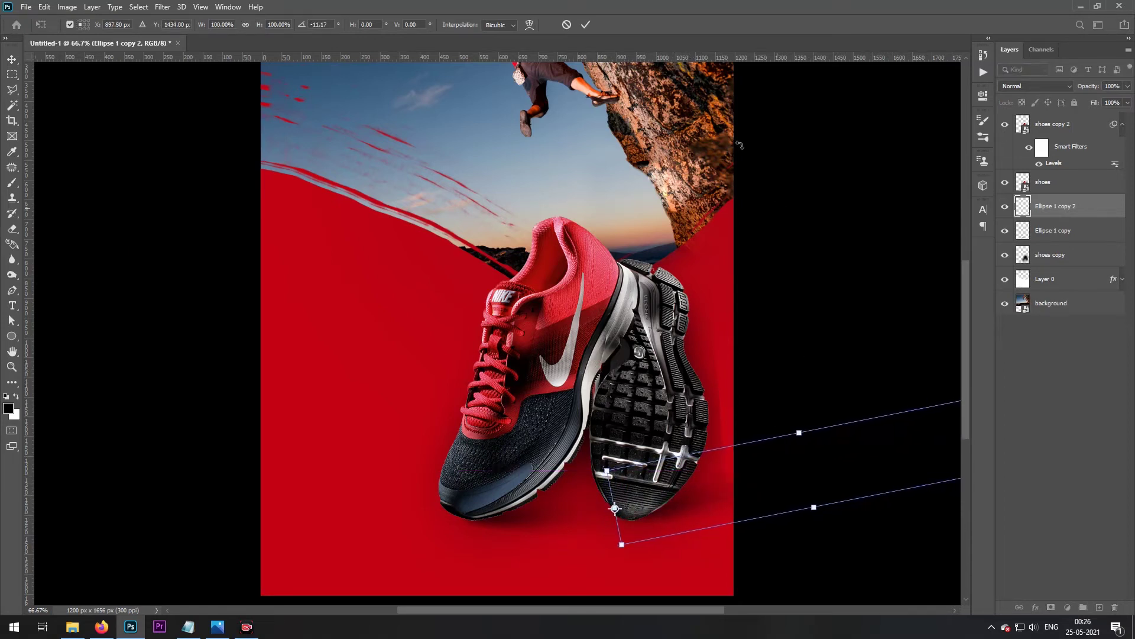
pyautogui.click(585, 25)
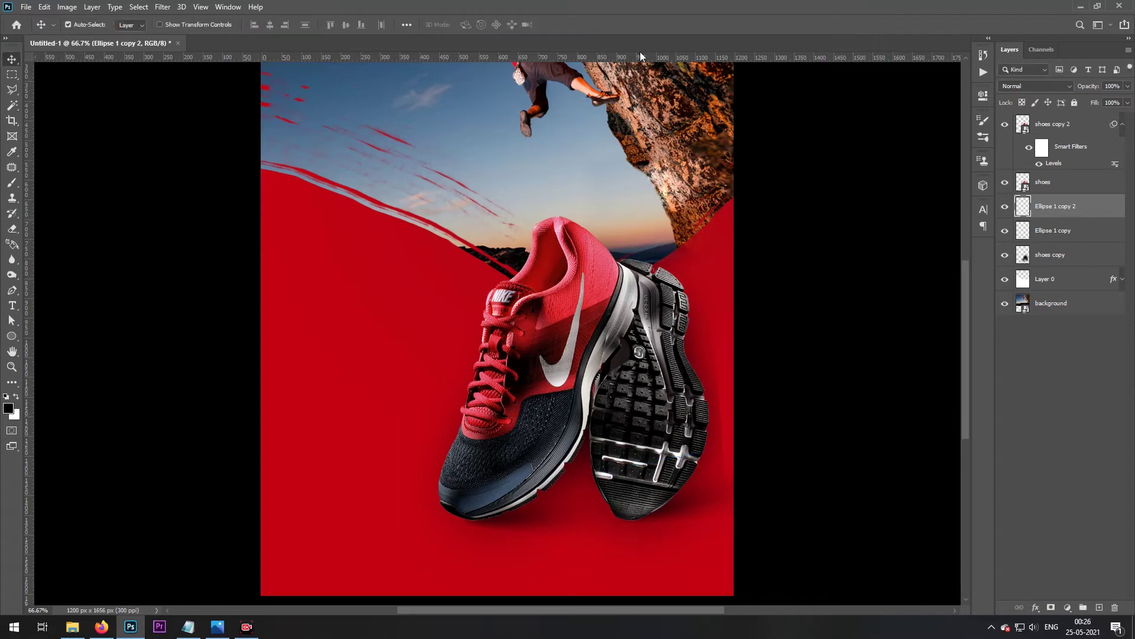
# Collapse the smart filters of the shoes copy 2 layer and nudge both ellipse shadows slightly closer under their shoes
pyautogui.click(793, 337)
pyautogui.click(1122, 125)
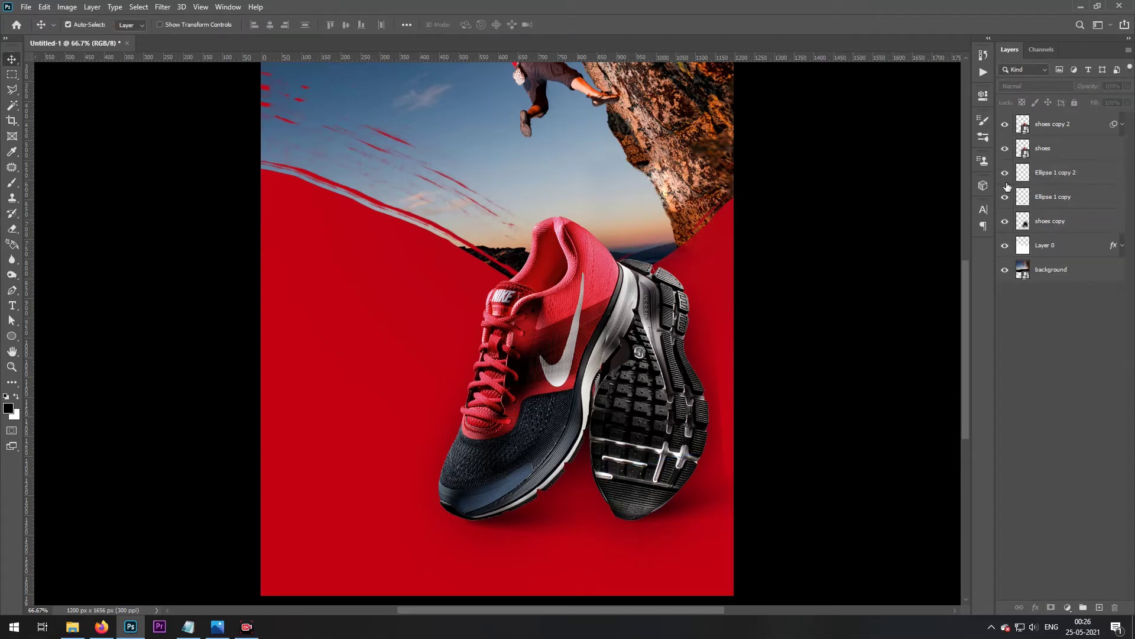
pyautogui.hotkey('ctrl', '-')
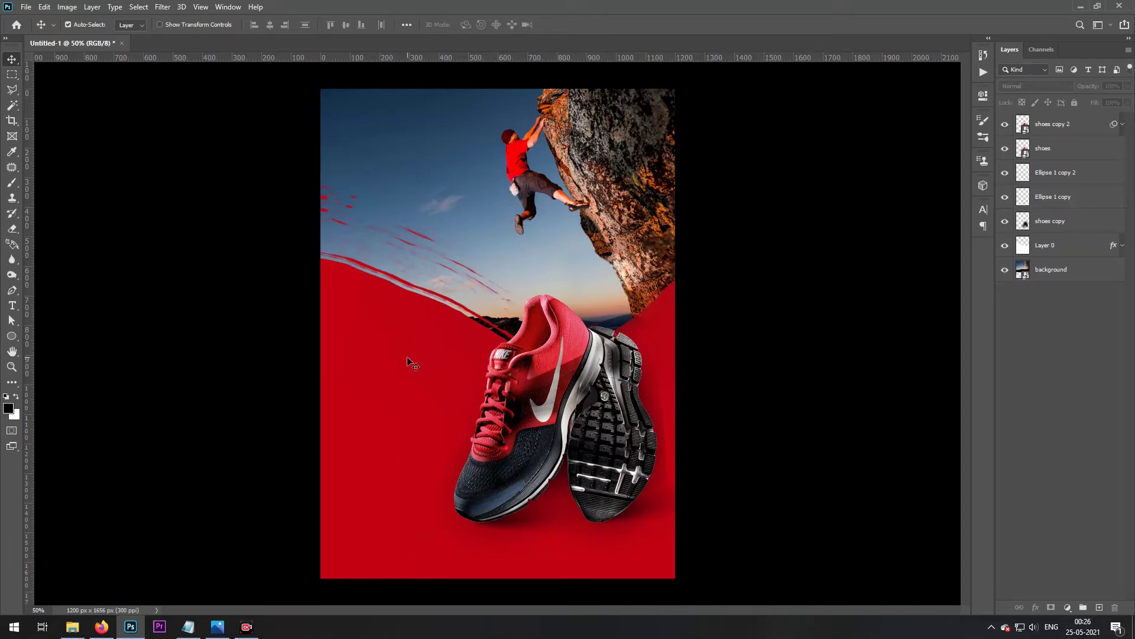
pyautogui.moveTo(635, 519); pyautogui.dragTo(631, 519)
pyautogui.moveTo(507, 524); pyautogui.dragTo(506, 522)
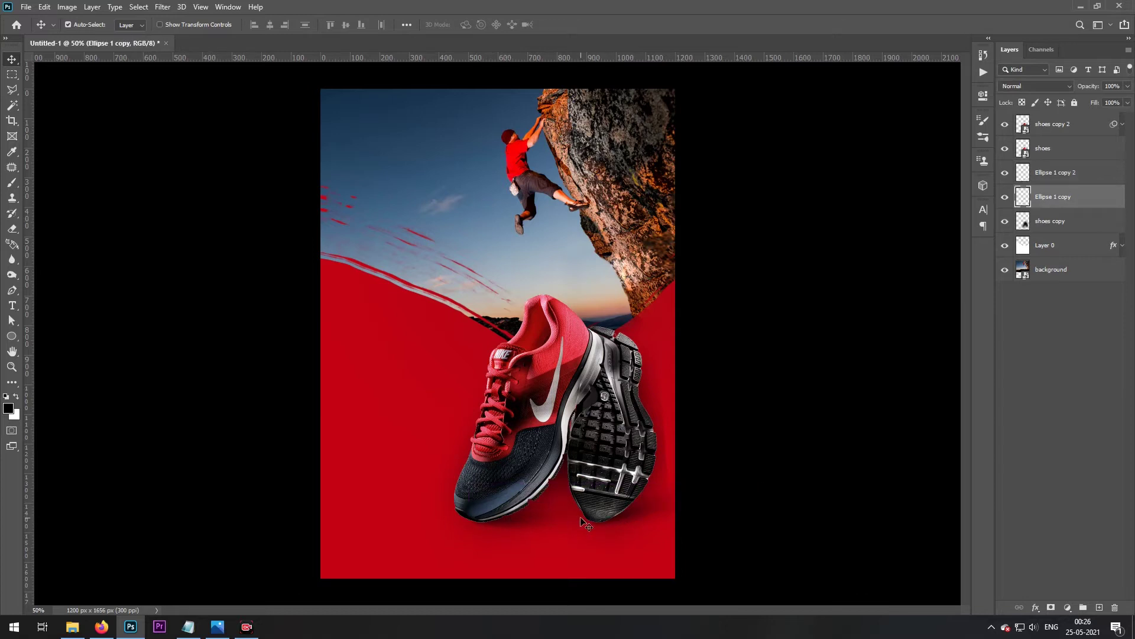
# Add the text "freedom" in Resolve-BoldNrw at 24 pt and place it in the sky beside the climber's legs
pyautogui.click(389, 167)
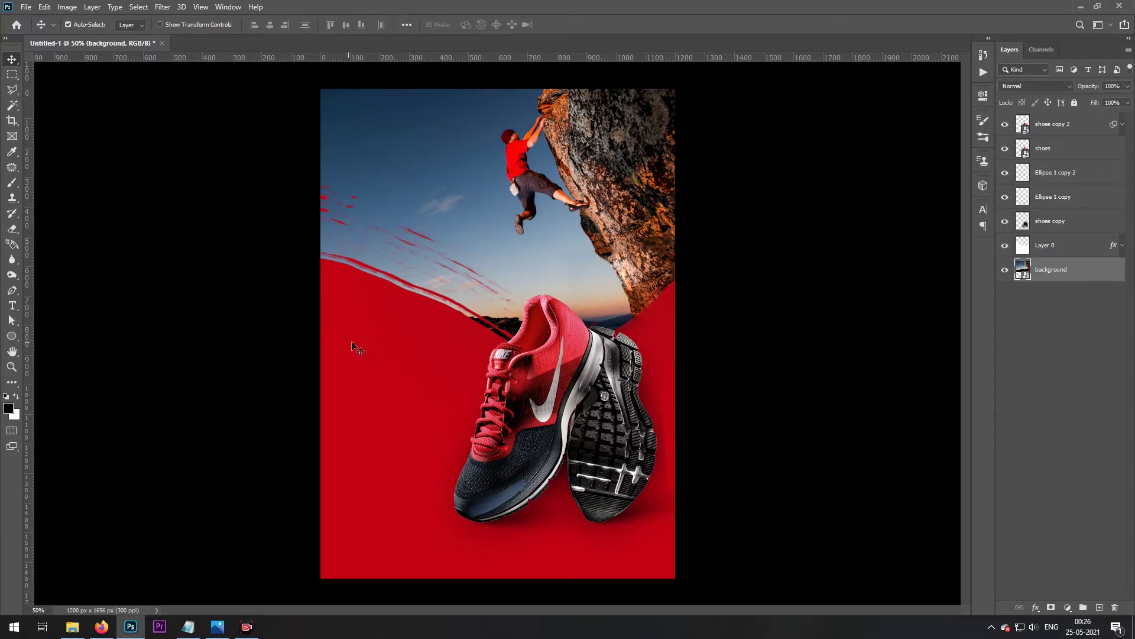
pyautogui.press('t')
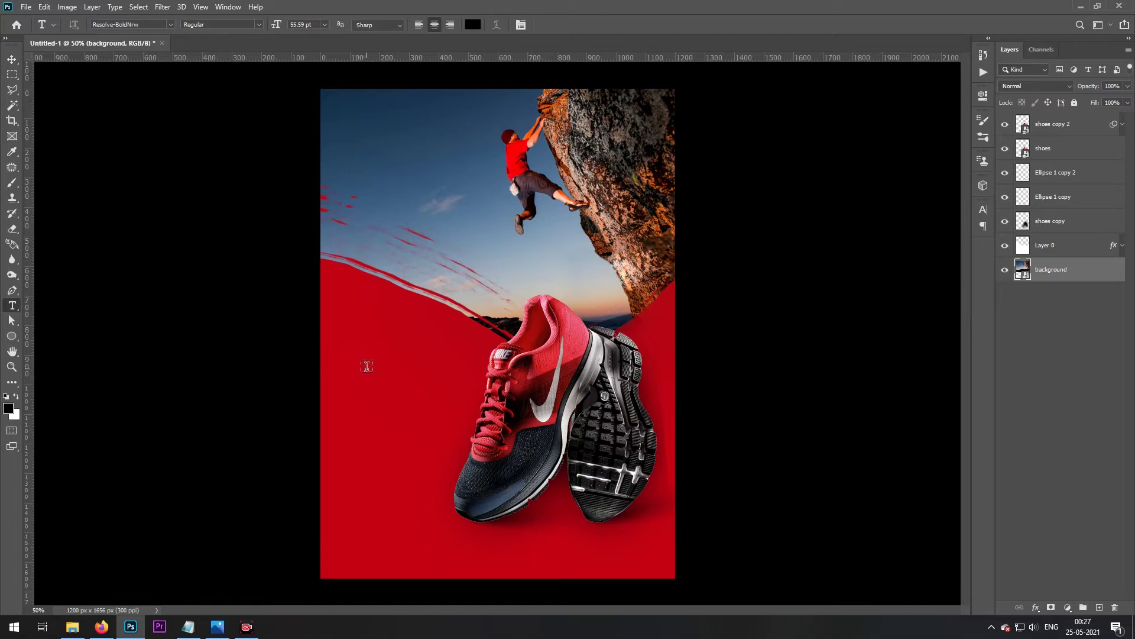
pyautogui.click(369, 364)
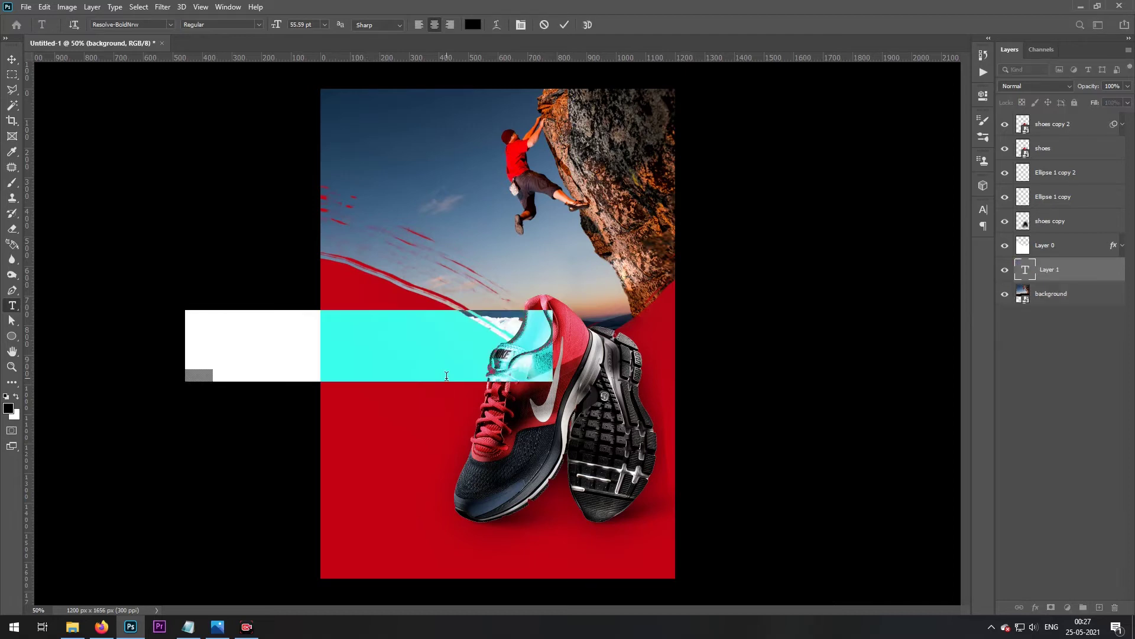
pyautogui.click(326, 26)
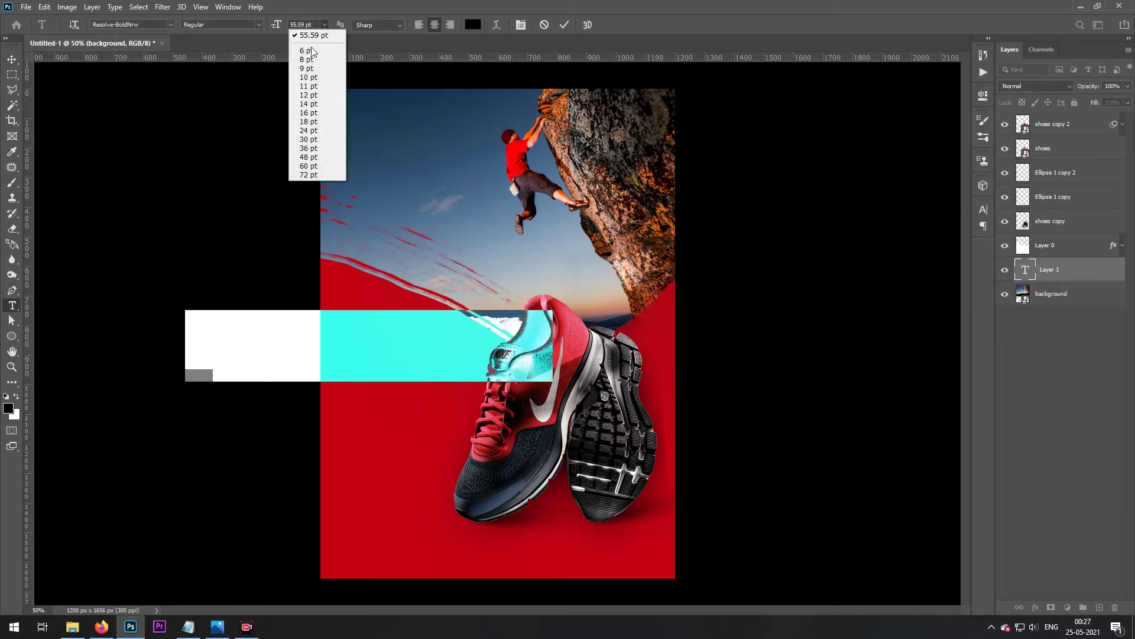
pyautogui.click(310, 133)
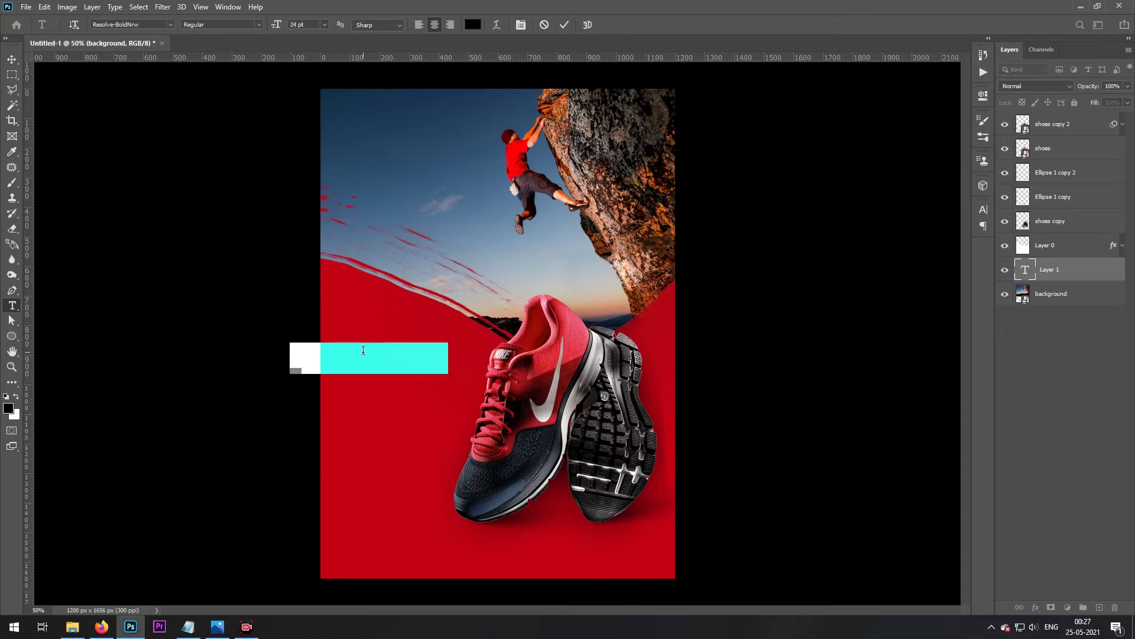
pyautogui.press('BackSpace')
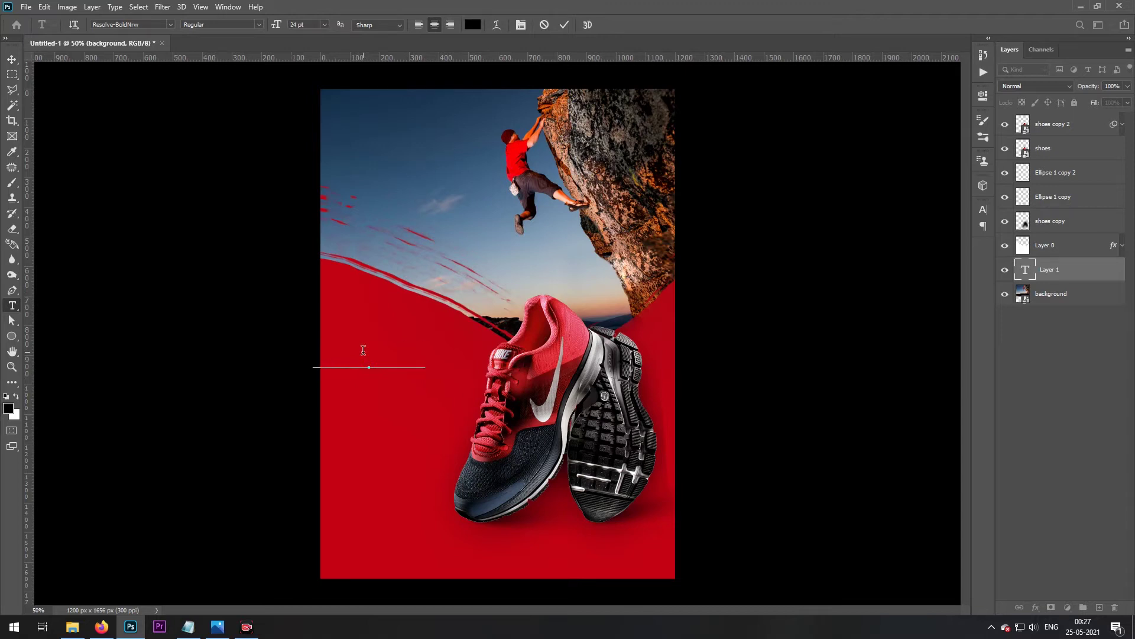
pyautogui.write('freedom')
pyautogui.hotkey('ctrl', 'Return')
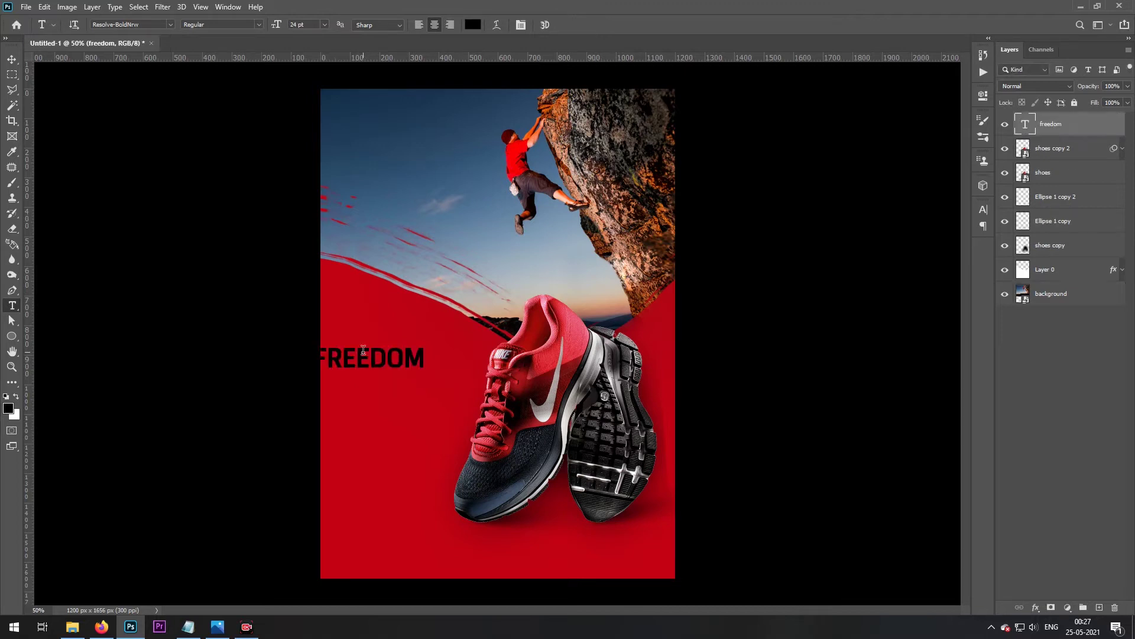
pyautogui.press('v')
pyautogui.moveTo(363, 350); pyautogui.dragTo(441, 207)
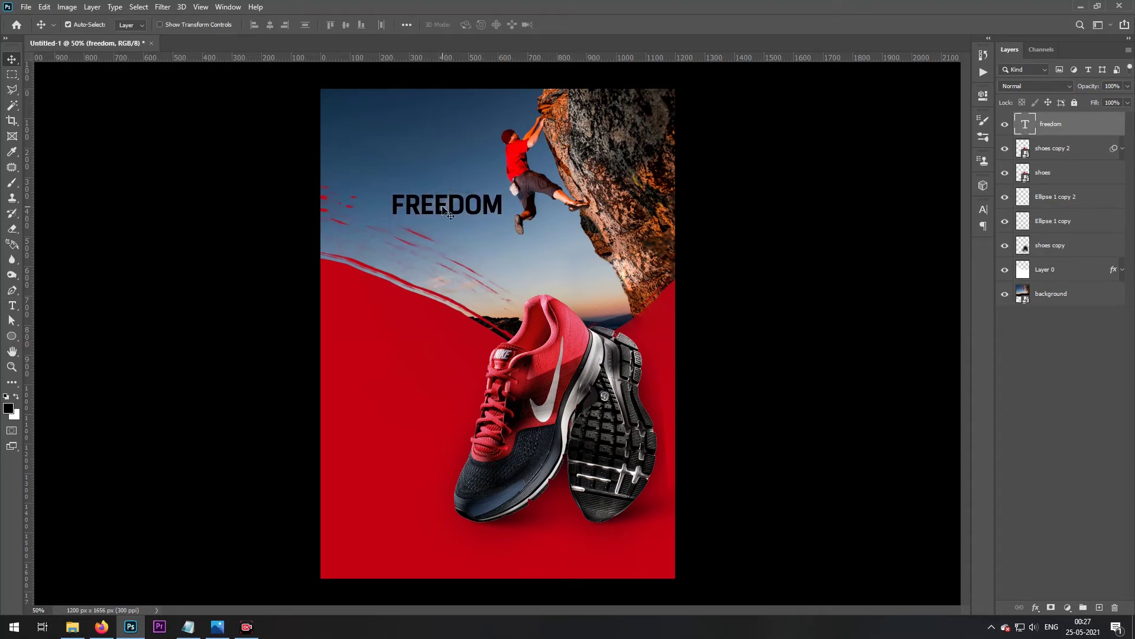
# Duplicate the FREEDOM text directly beneath itself and change the copy to "FOR YOUR FEET" with an extra gap before FEET
pyautogui.keyDown('alt'); pyautogui.moveTo(448, 203); pyautogui.dragTo(451, 232); pyautogui.keyUp('alt')
pyautogui.doubleClick(455, 235)
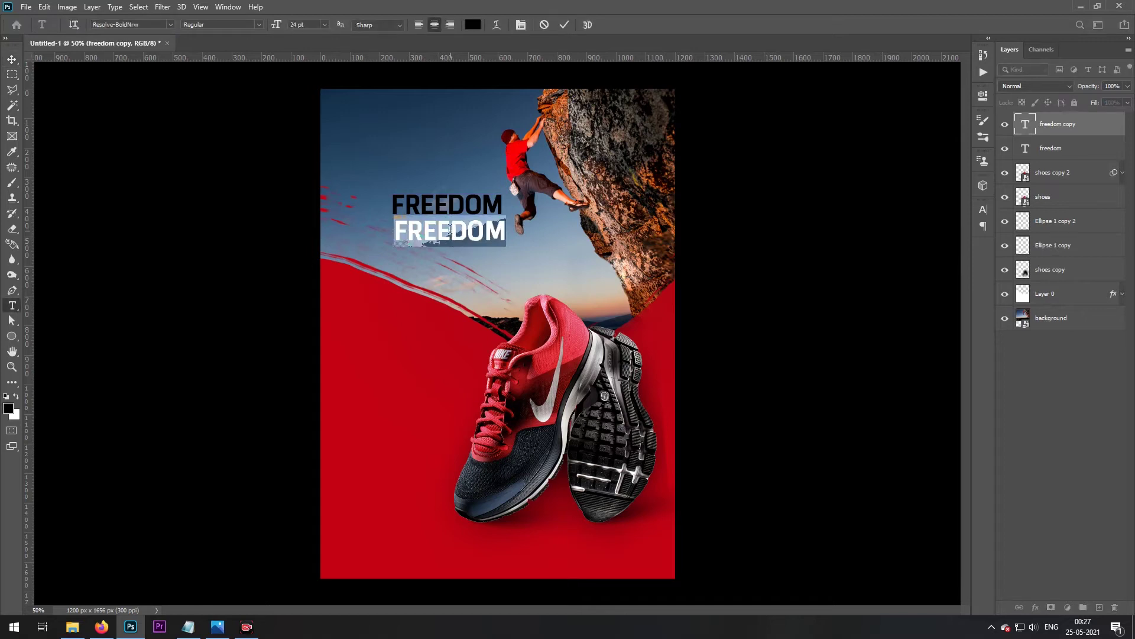
pyautogui.write('FOR YOU')
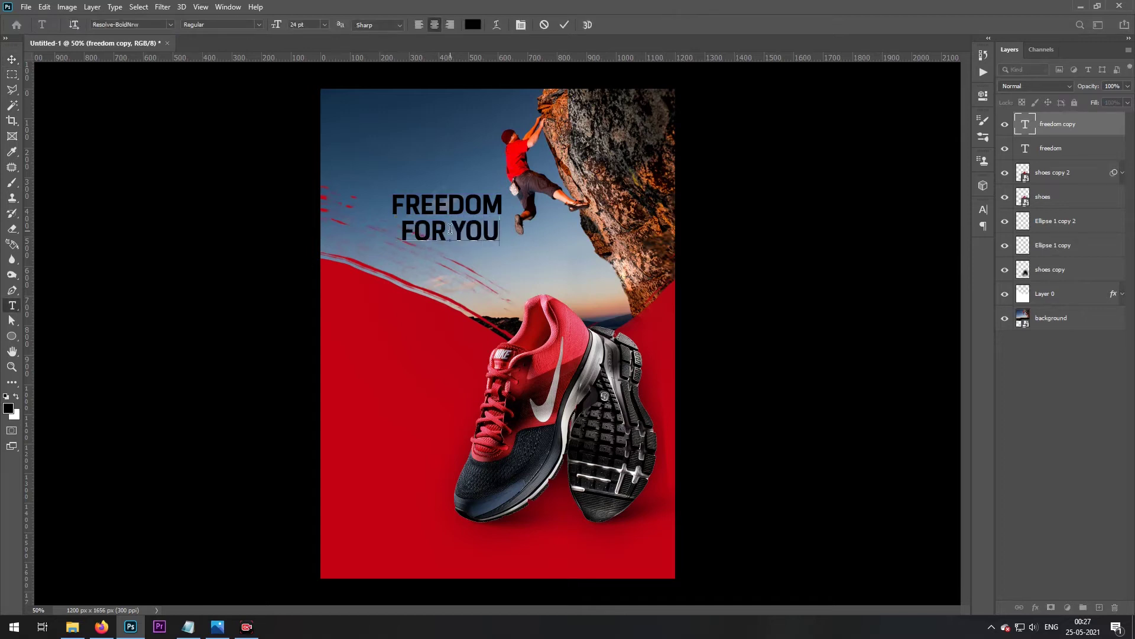
pyautogui.write('R')
pyautogui.write(' FEET')
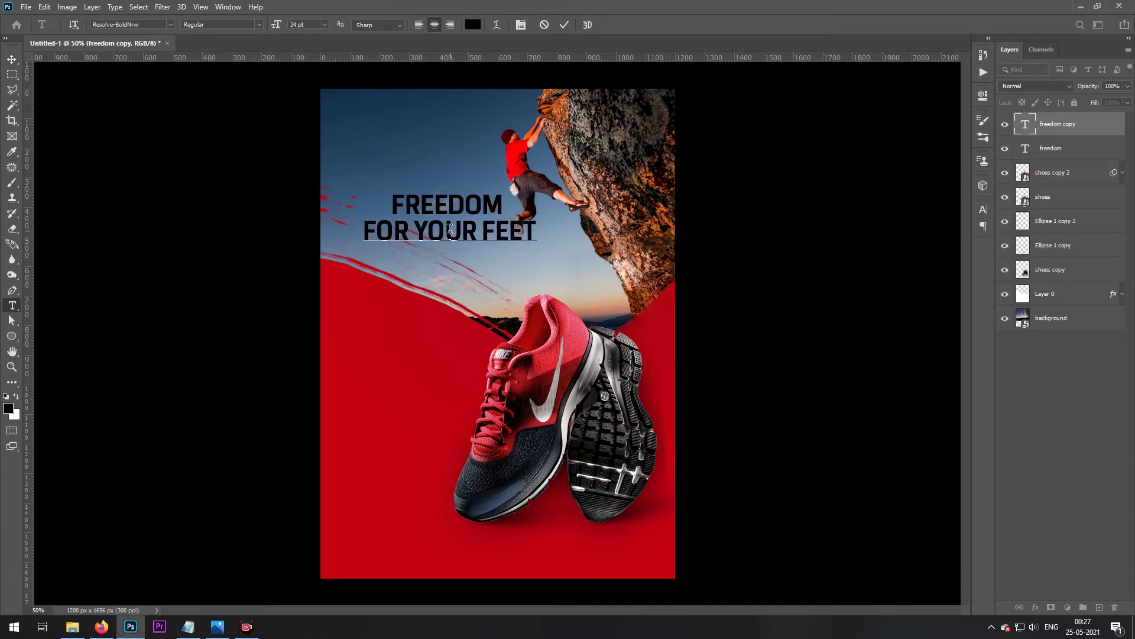
pyautogui.hotkey('ctrl', 'Return')
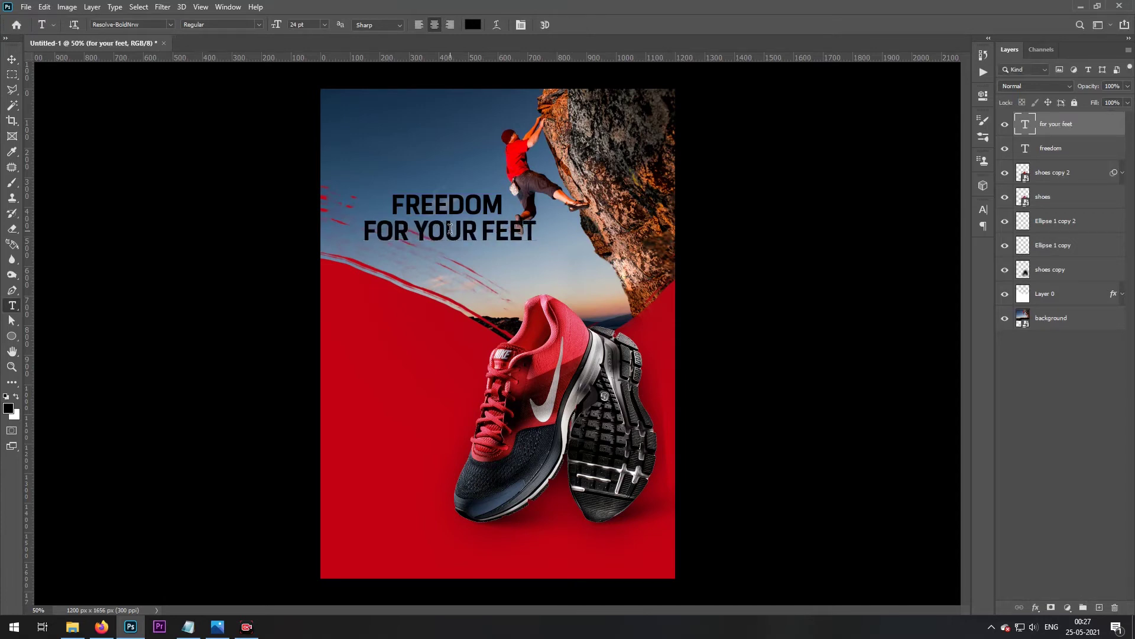
pyautogui.click(476, 230)
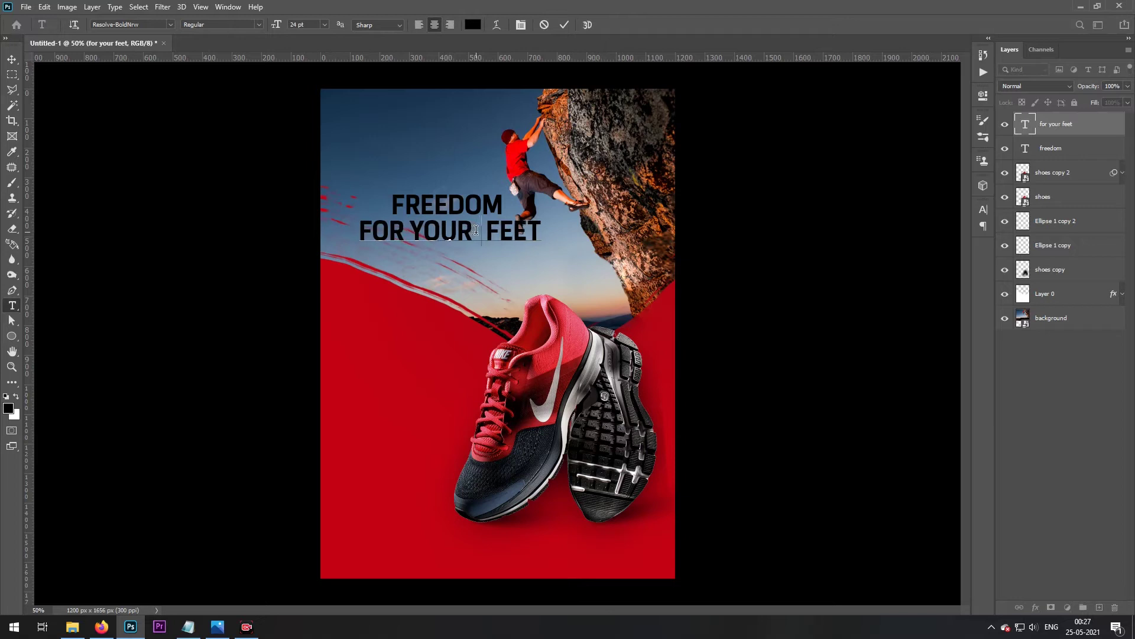
pyautogui.hotkey('ctrl', 'Return')
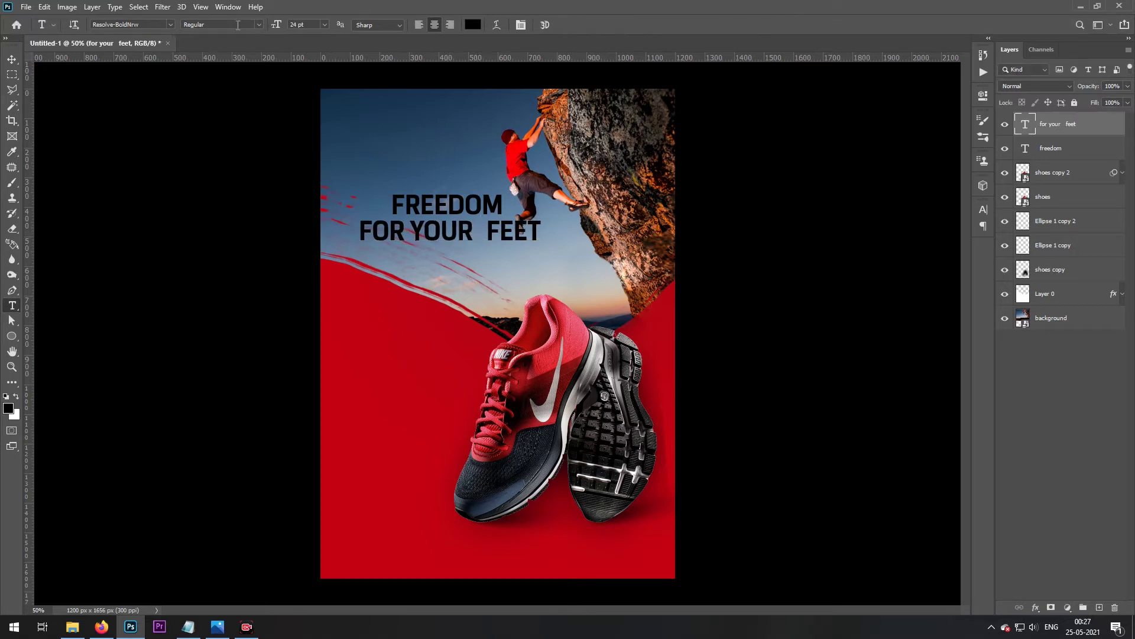
# Change the font of the FOR YOUR FEET line to Bobcat Normal
pyautogui.hotkey('alt', 'Tab')
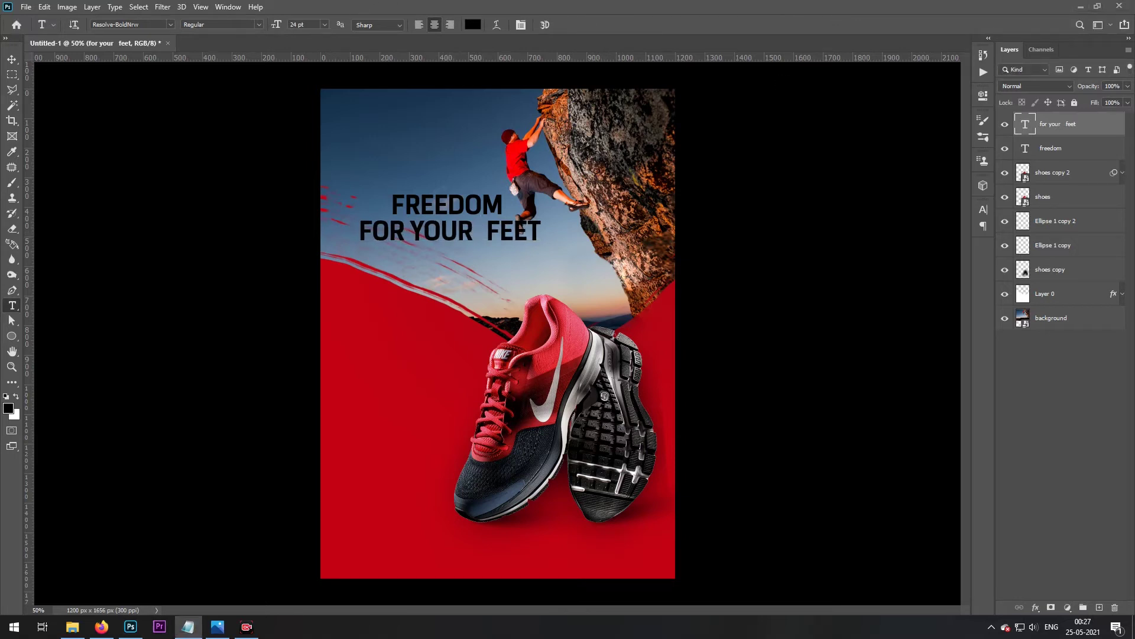
pyautogui.click(146, 22)
pyautogui.write('b')
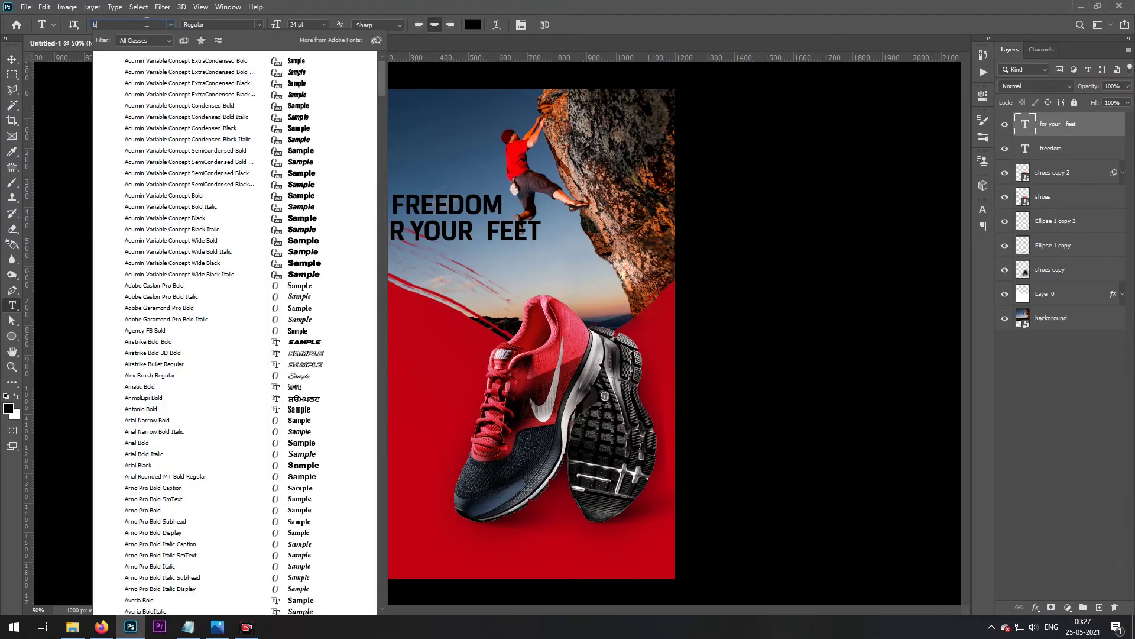
pyautogui.write('ob')
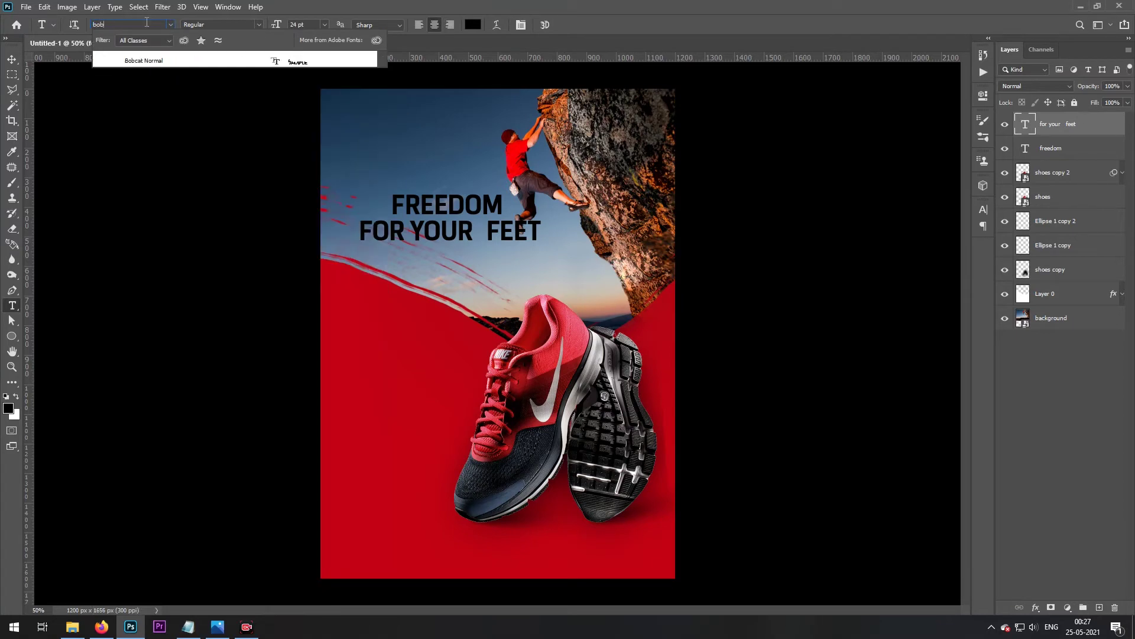
pyautogui.click(170, 61)
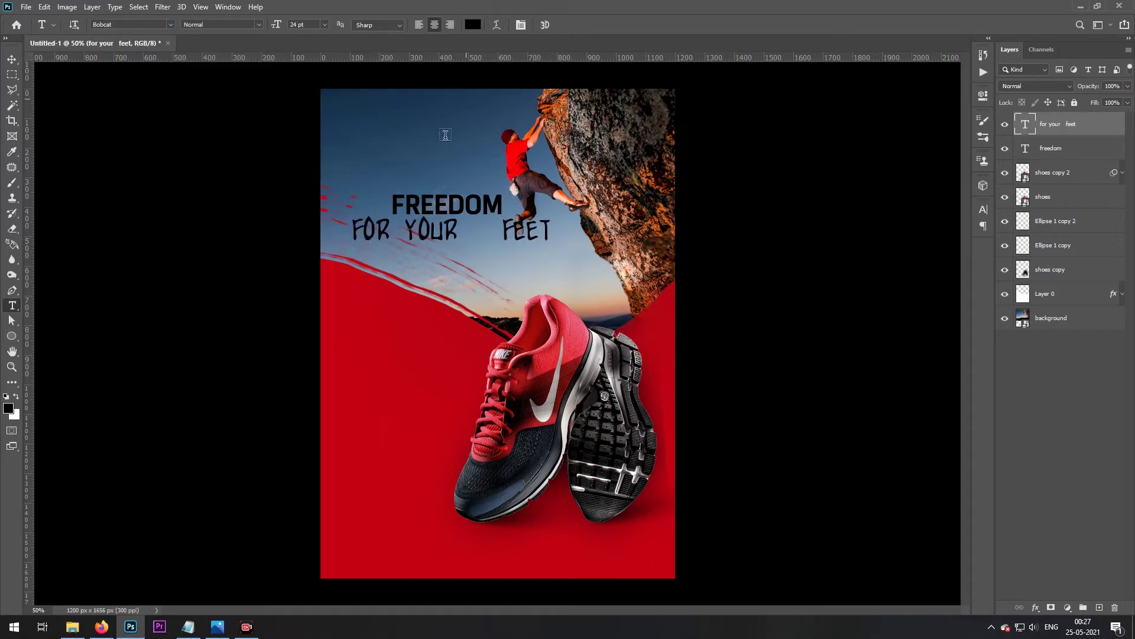
# Remove the space between FOR and YOUR in the lower text line
pyautogui.click(408, 229)
pyautogui.press('BackSpace')
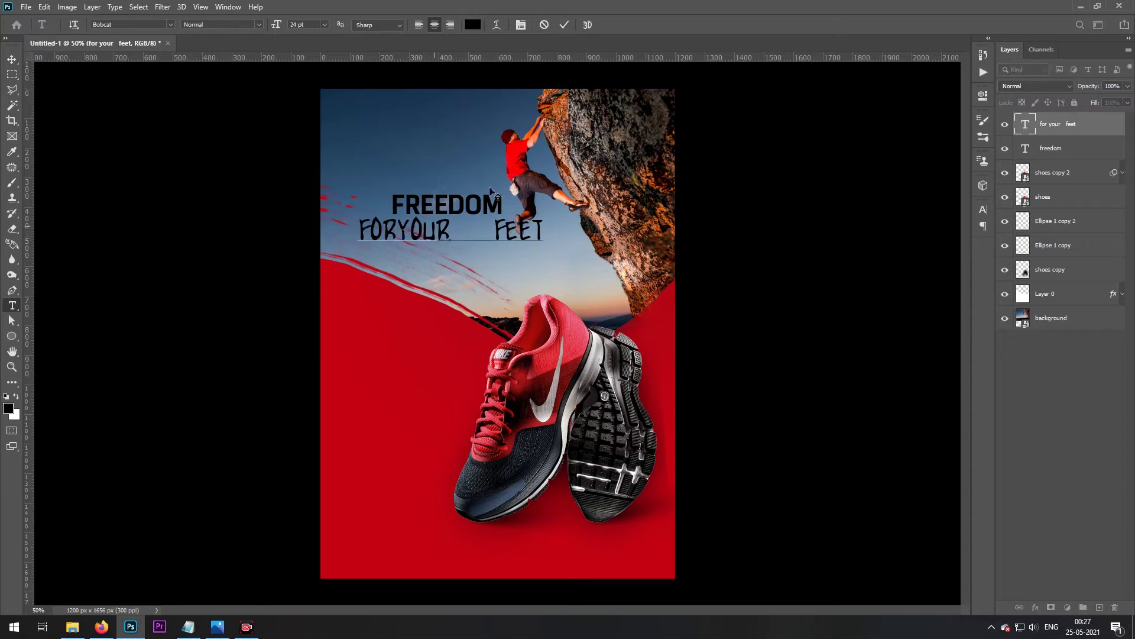
pyautogui.click(564, 24)
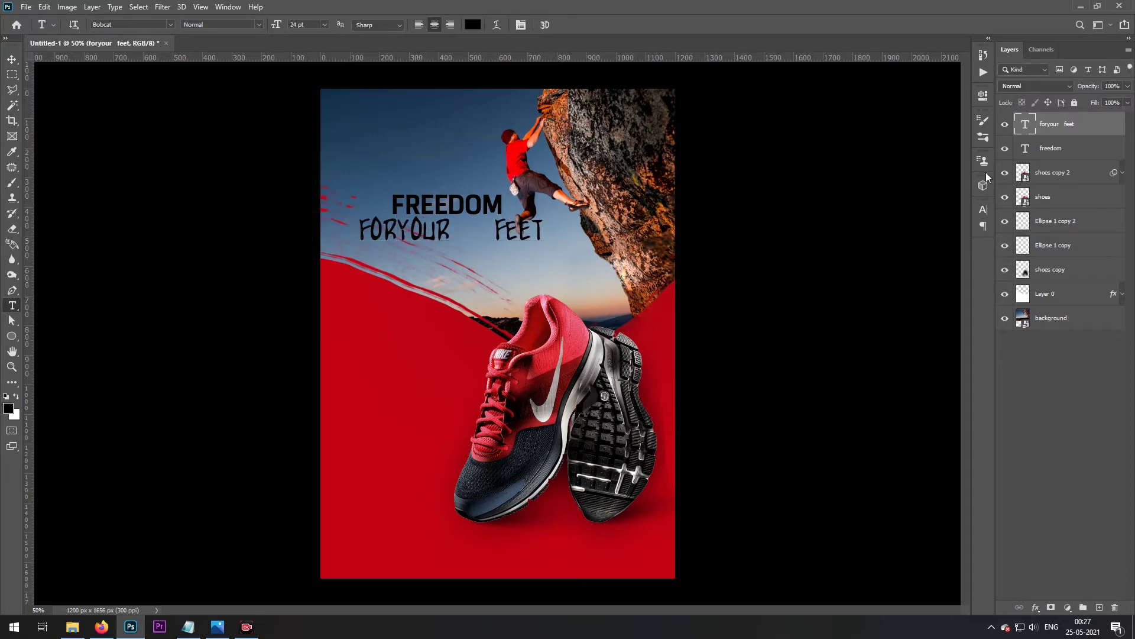
# Turn off All Caps for the lower text line
pyautogui.click(982, 211)
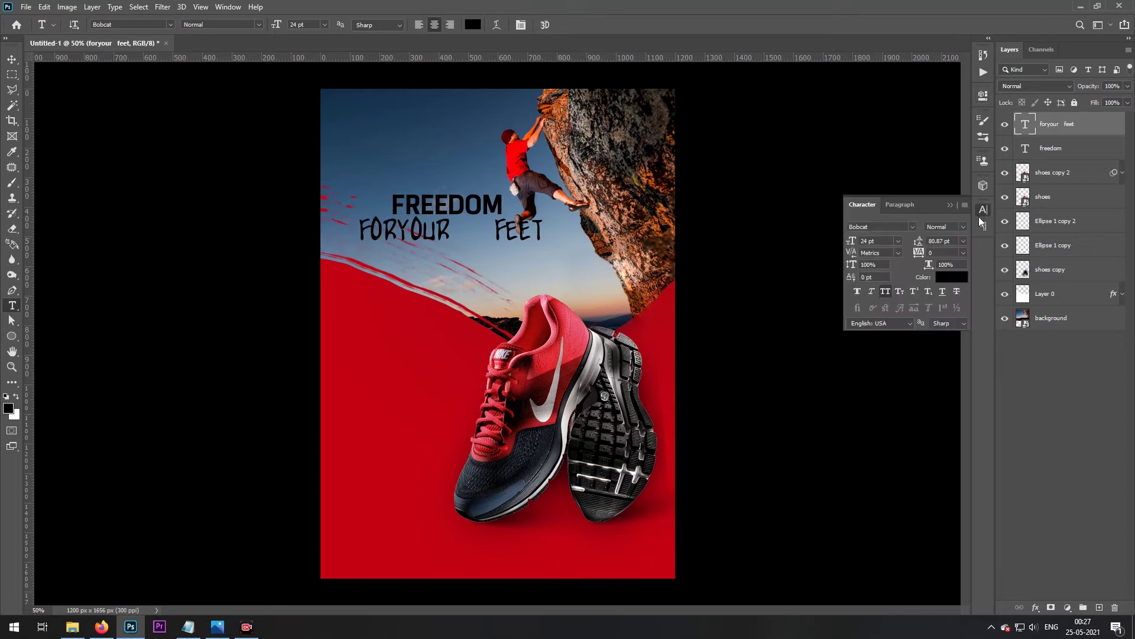
pyautogui.click(885, 294)
pyautogui.click(982, 208)
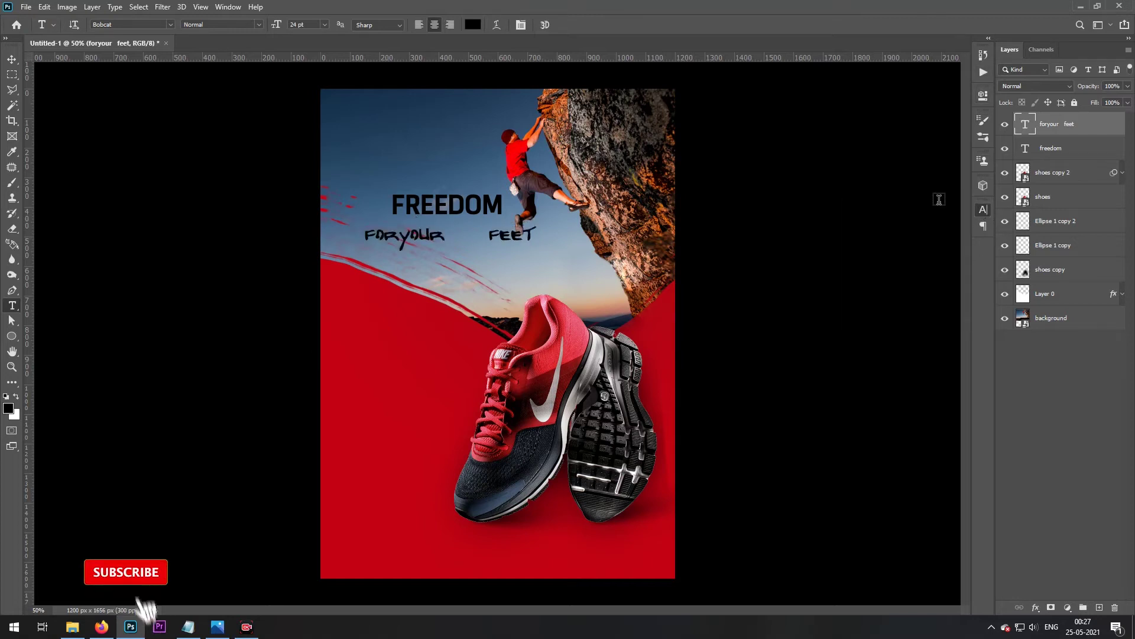
# Insert a space between "for" and "your" and delete the extra spaces before "feet" in the lower text line
pyautogui.click(398, 235)
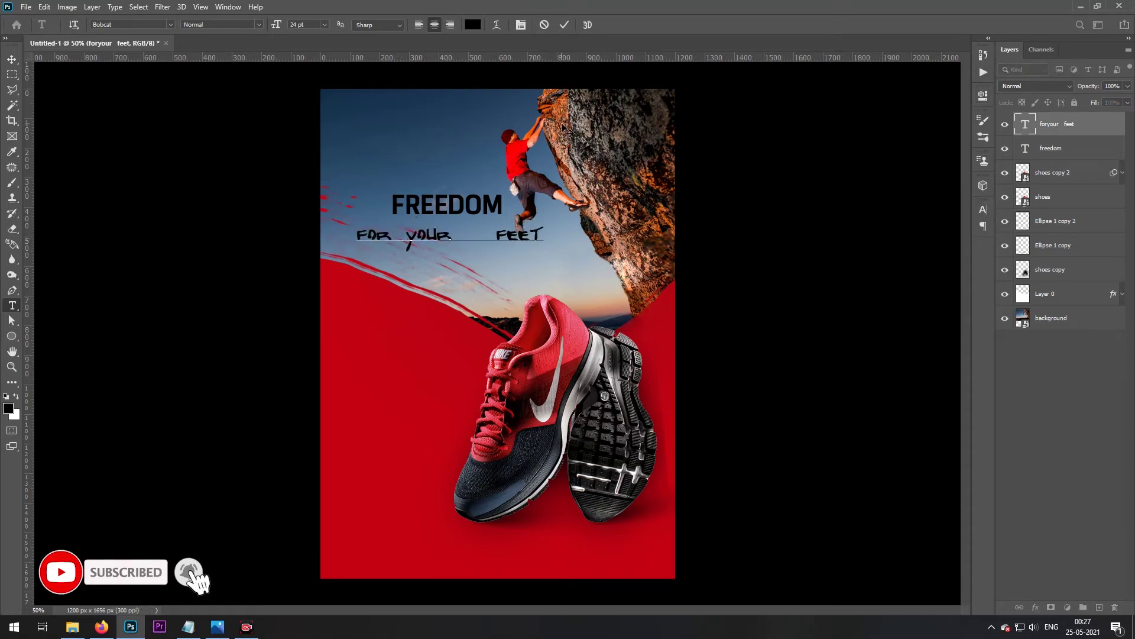
pyautogui.click(565, 25)
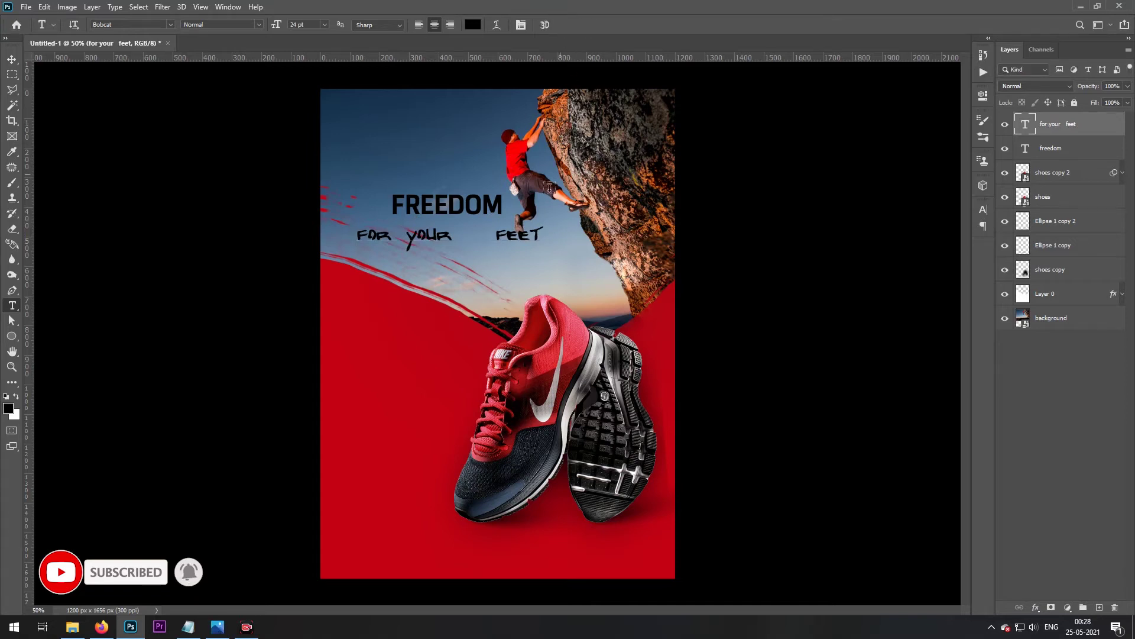
pyautogui.moveTo(493, 228); pyautogui.dragTo(467, 234)
pyautogui.press('BackSpace')
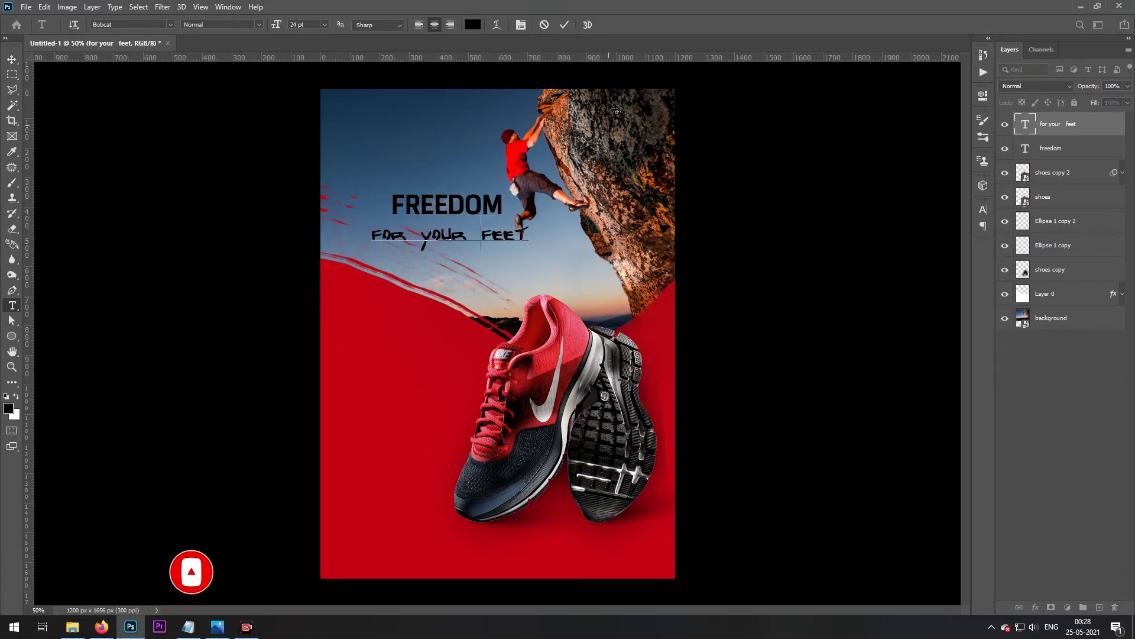
pyautogui.click(565, 24)
# Shift the "for your feet" line right and slightly up beneath FREEDOM, and set its text color to white (ffffff)
pyautogui.press('v')
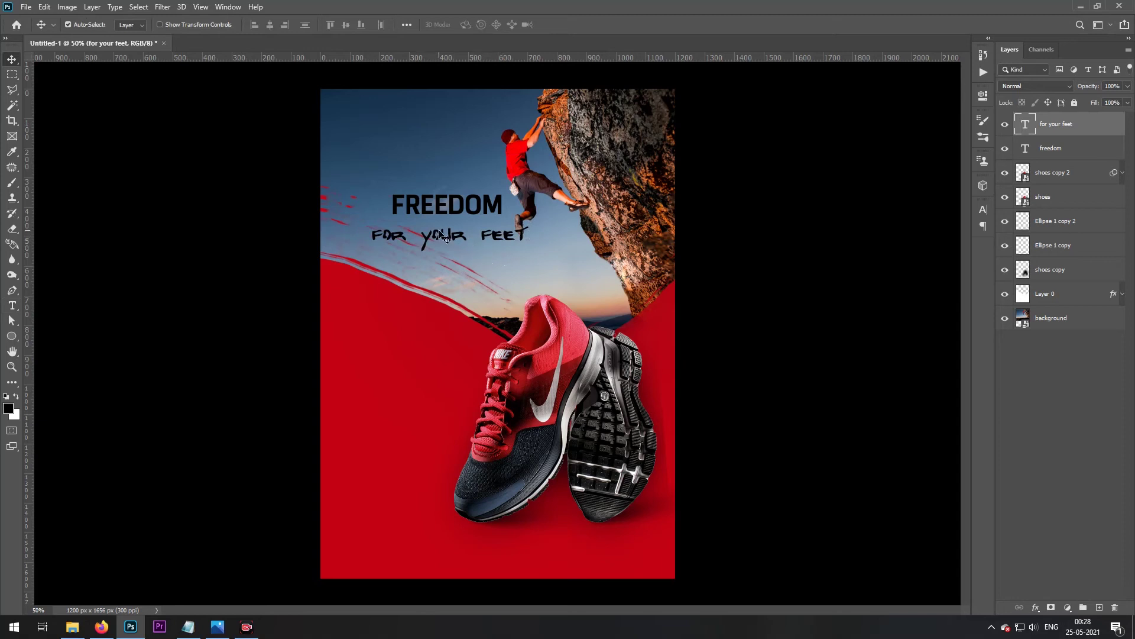
pyautogui.moveTo(441, 233); pyautogui.dragTo(484, 223)
pyautogui.press('t')
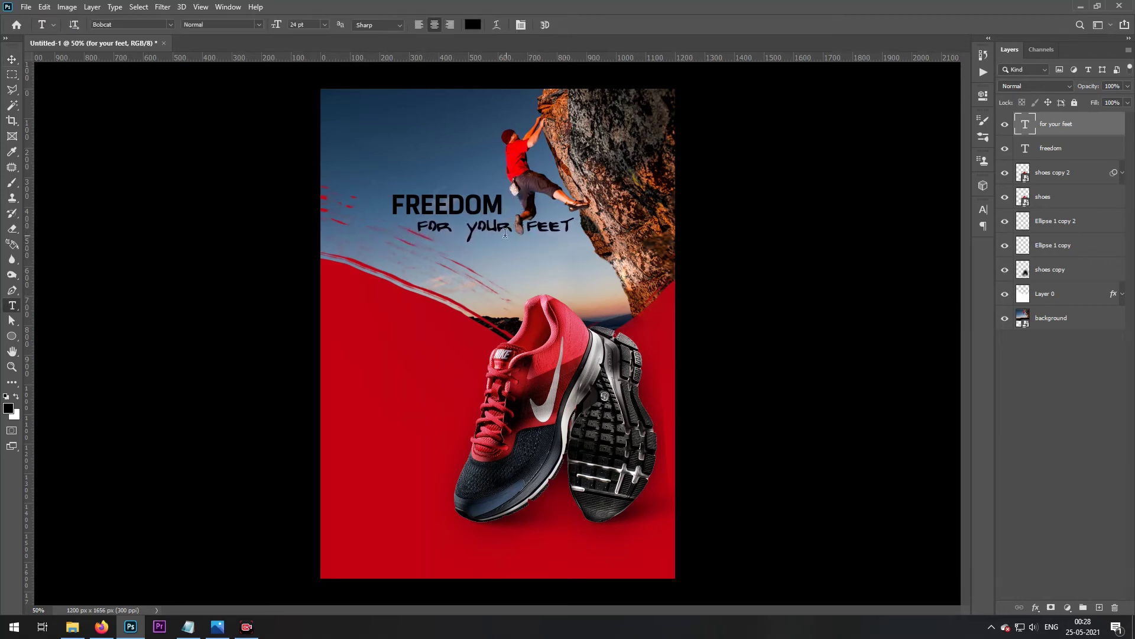
pyautogui.click(473, 24)
pyautogui.write('ffffff')
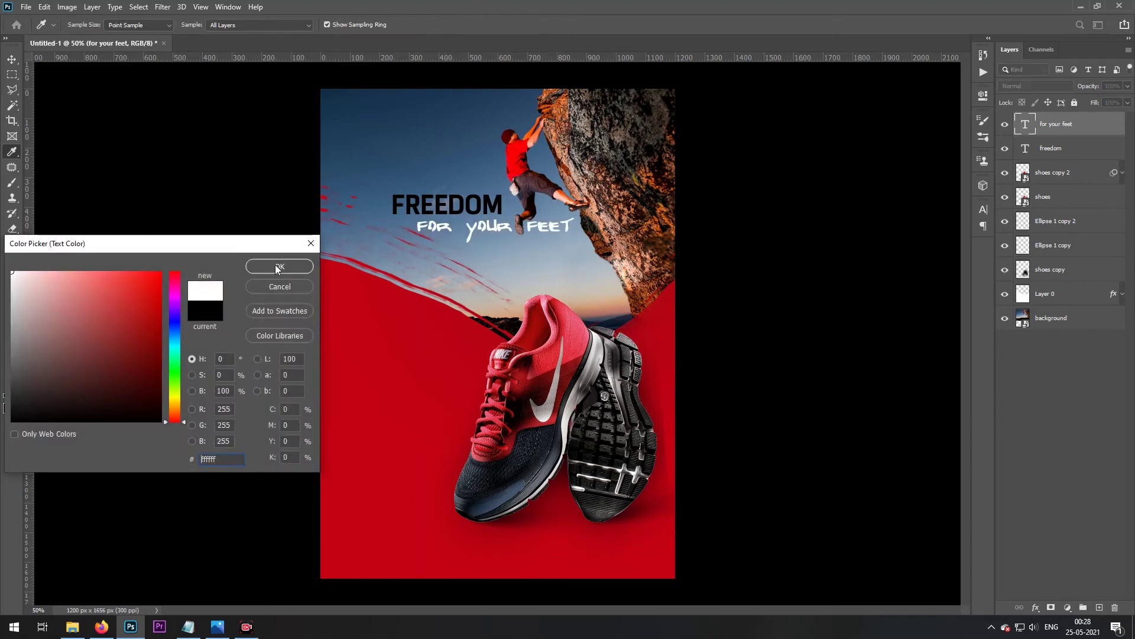
pyautogui.click(280, 266)
# Change the font of the FREEDOM text to Bobcat Normal
pyautogui.click(435, 205)
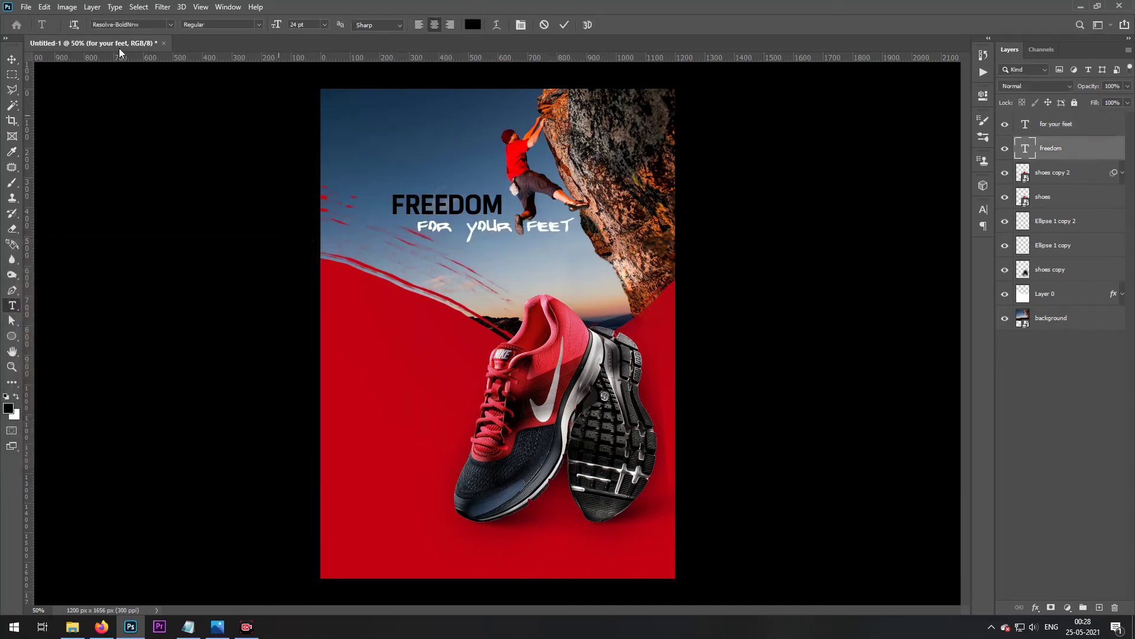
pyautogui.click(105, 26)
pyautogui.write('bol')
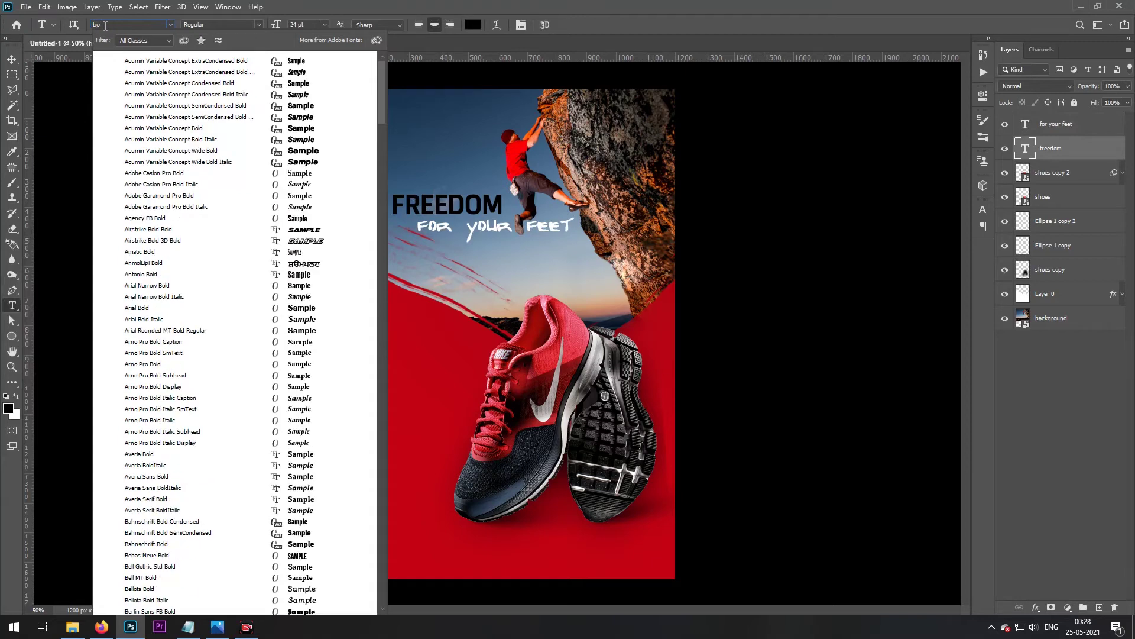
pyautogui.press('BackSpace')
pyautogui.write('b')
pyautogui.press('Down')
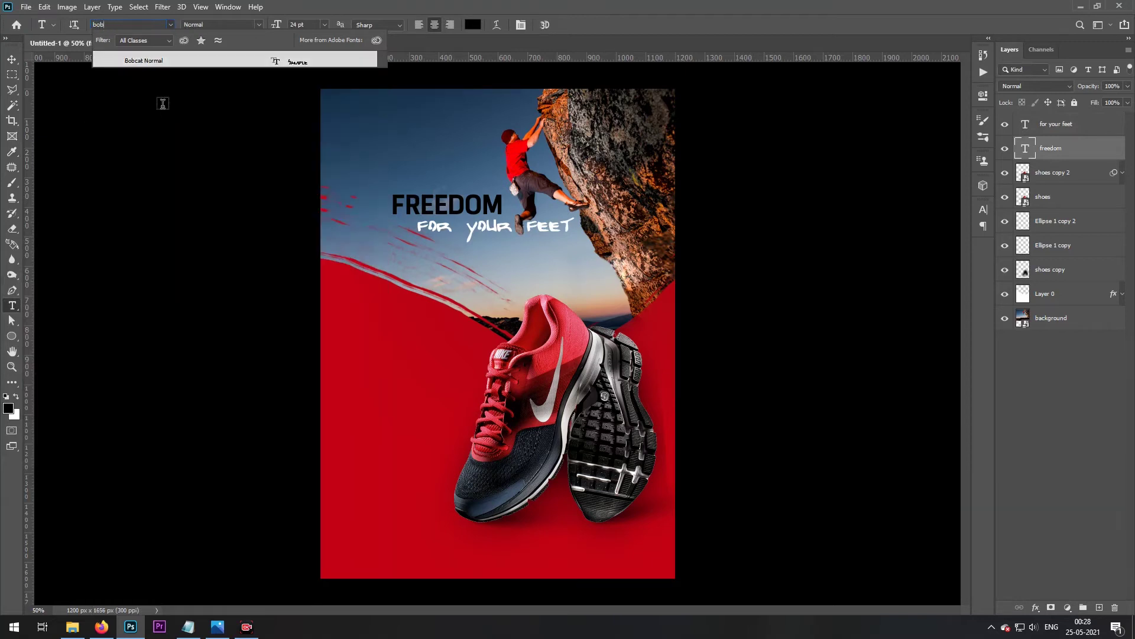
pyautogui.press('Return')
pyautogui.click(8, 61)
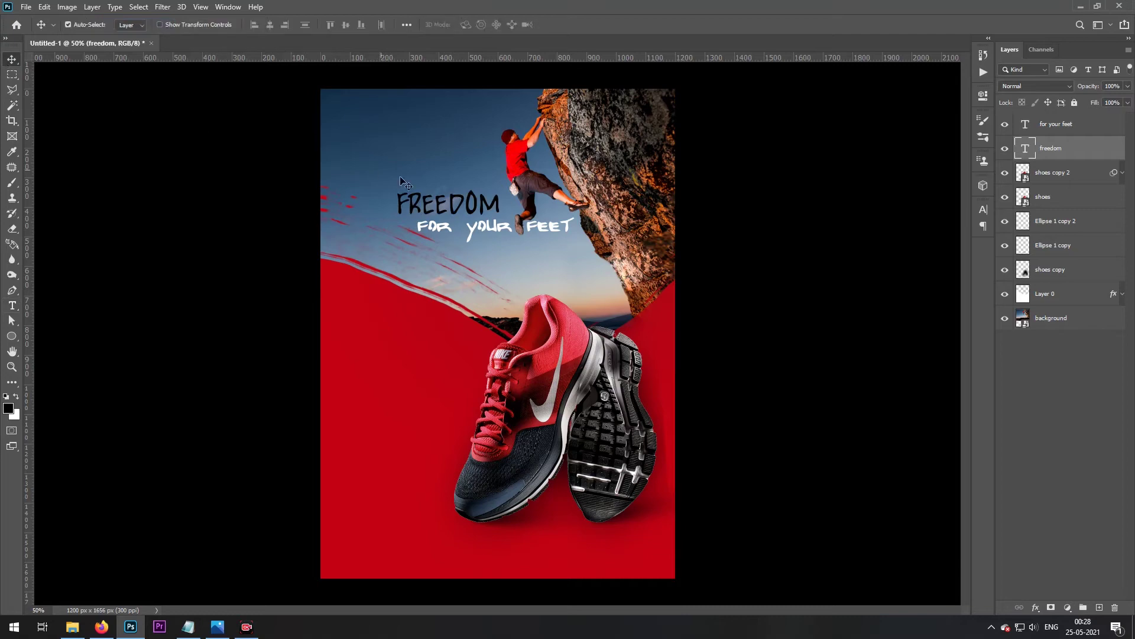
# Turn off All Caps for the "freedom" text
pyautogui.scroll(1, 463, 205)
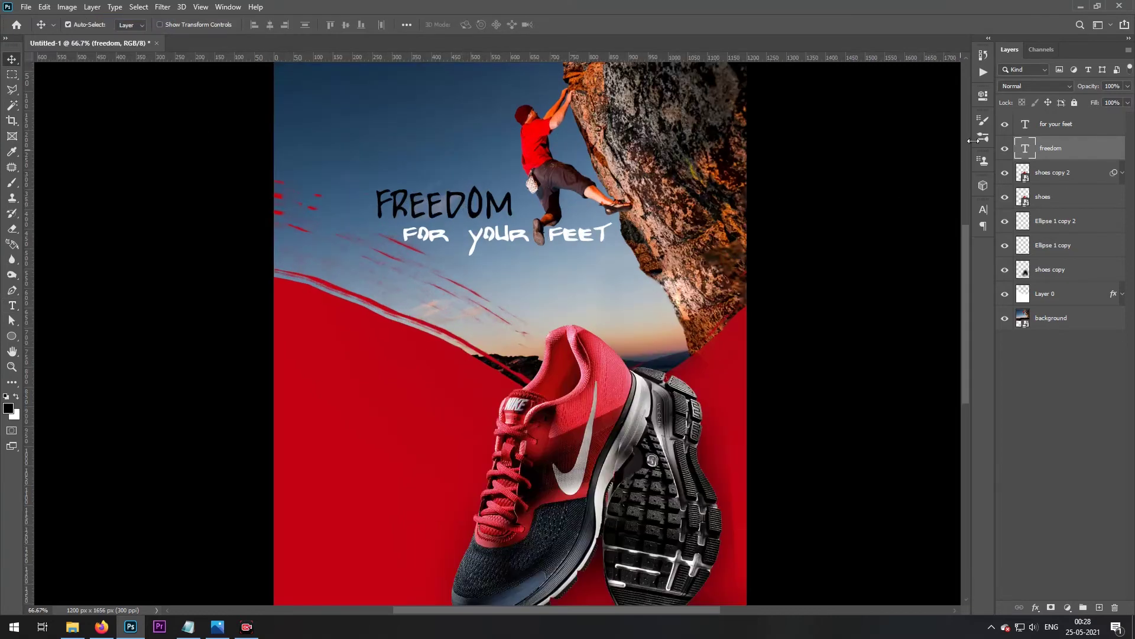
pyautogui.click(984, 210)
pyautogui.click(885, 291)
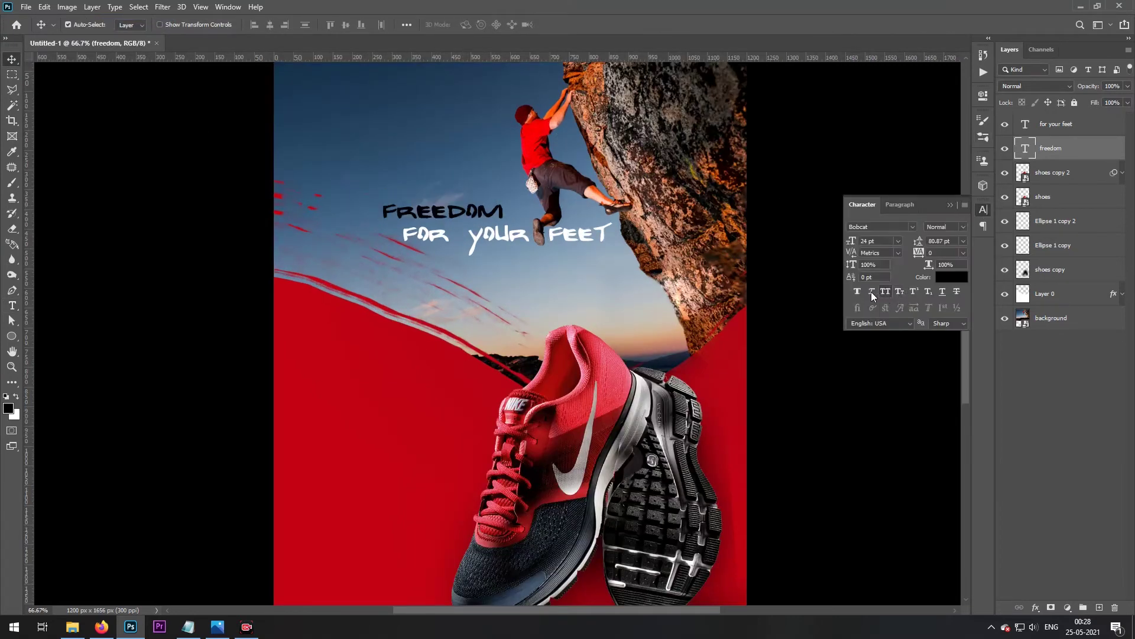
pyautogui.press('t')
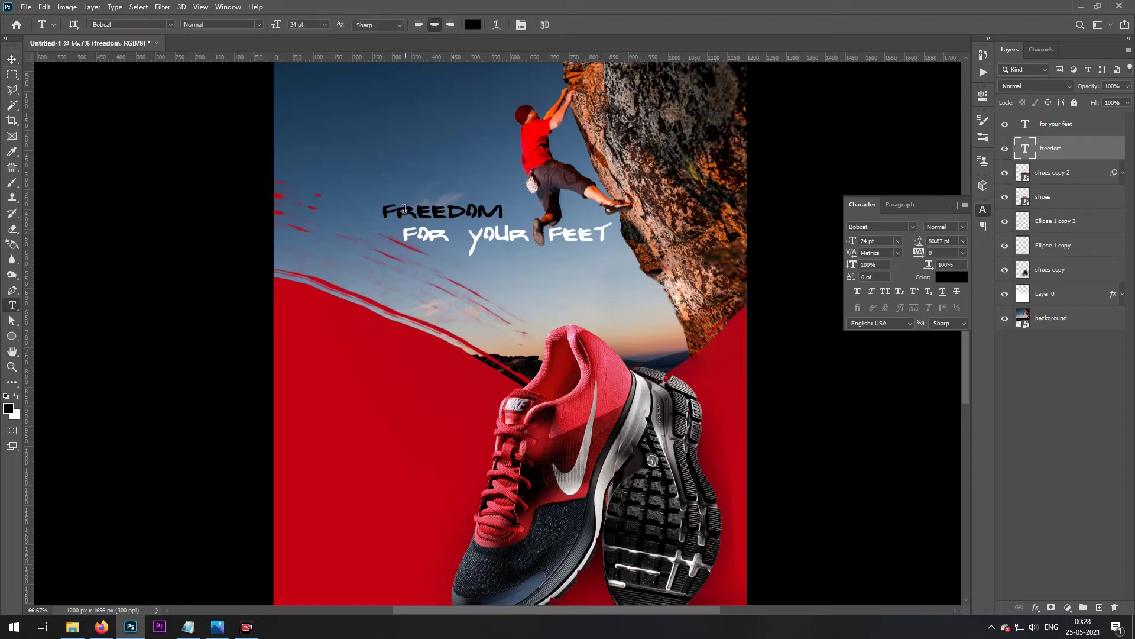
# Capitalize the first letter of the "freedom" text so it reads "Freedom"
pyautogui.moveTo(397, 210); pyautogui.dragTo(383, 210)
pyautogui.write('F')
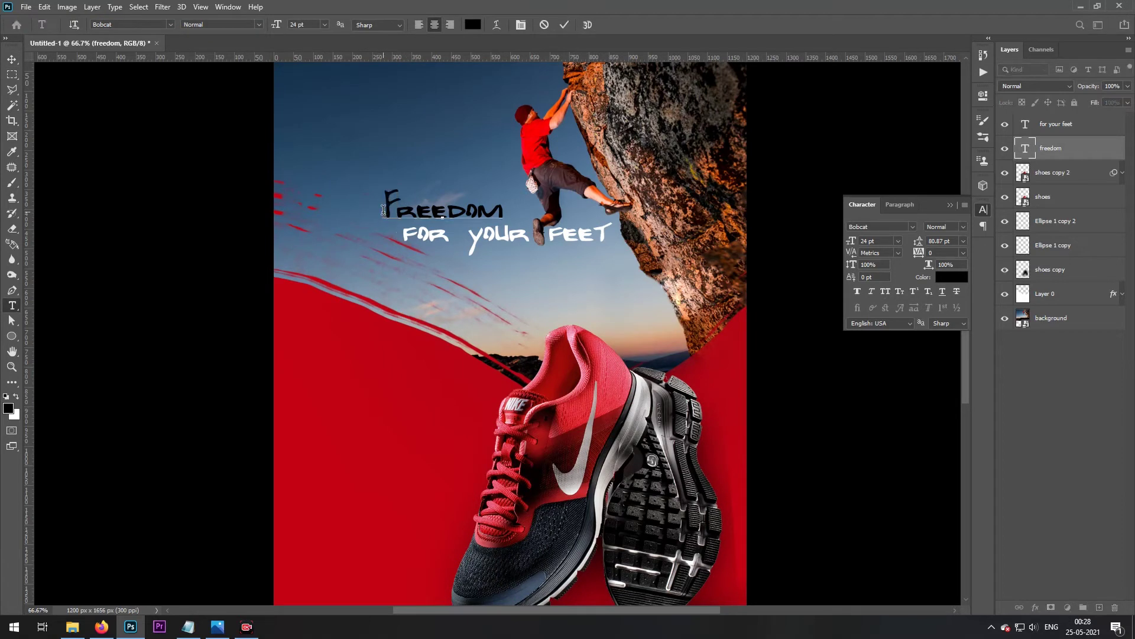
pyautogui.hotkey('ctrl', 'Return')
# Scale the Freedom text up to about 117.6% and move it slightly right, just above "for your feet"
pyautogui.press('v')
pyautogui.hotkey('ctrl', 't')
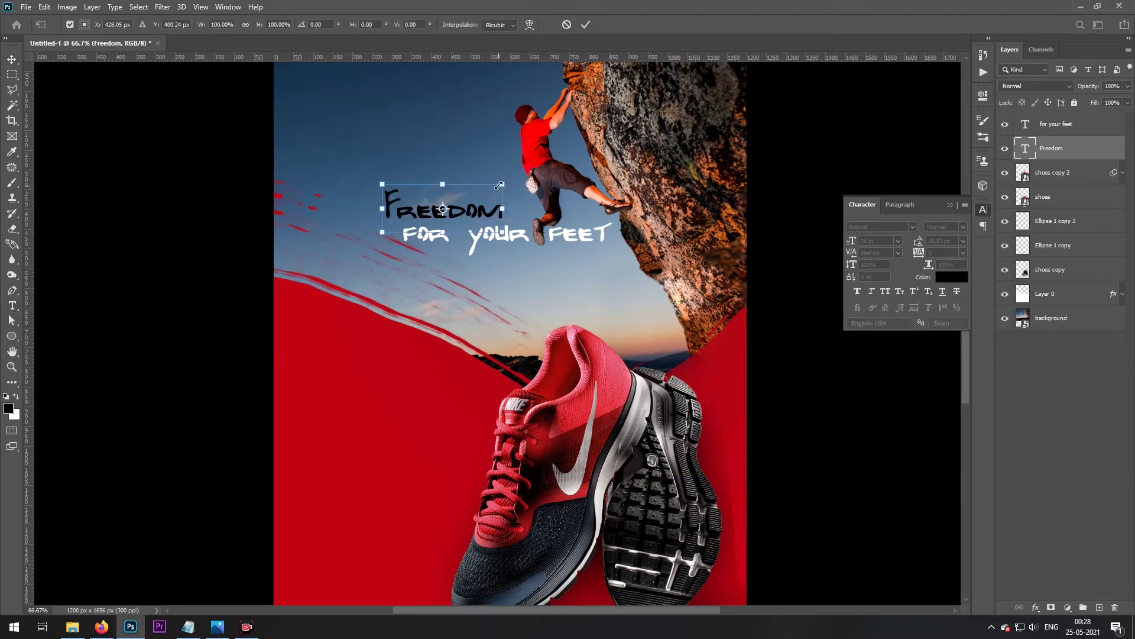
pyautogui.moveTo(500, 185); pyautogui.dragTo(522, 176)
pyautogui.moveTo(476, 214); pyautogui.dragTo(484, 218)
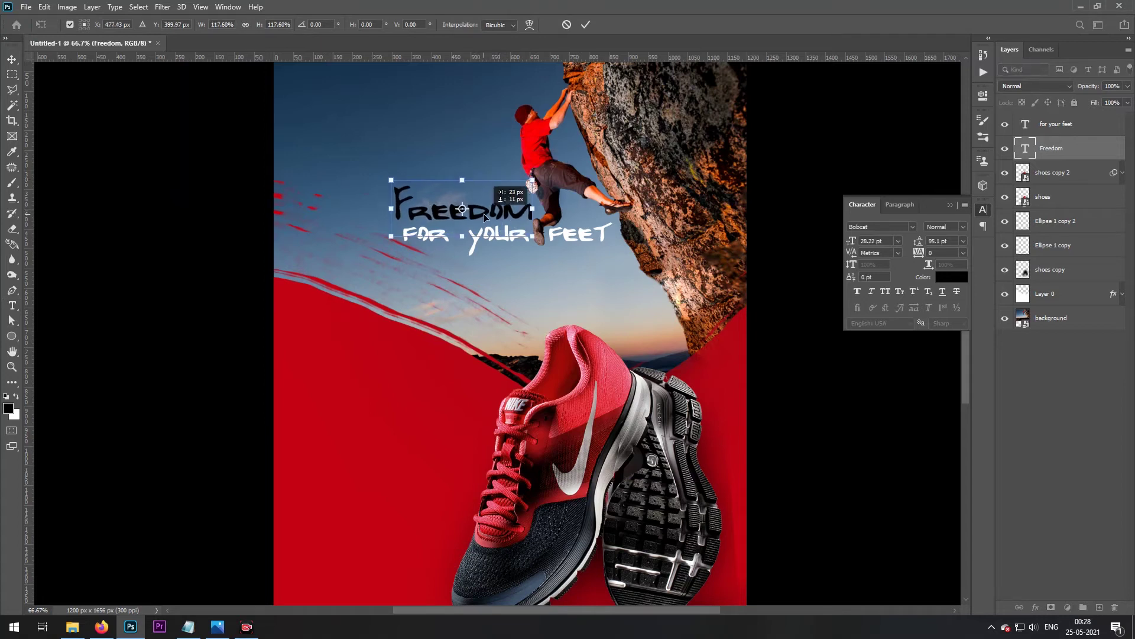
pyautogui.click(586, 24)
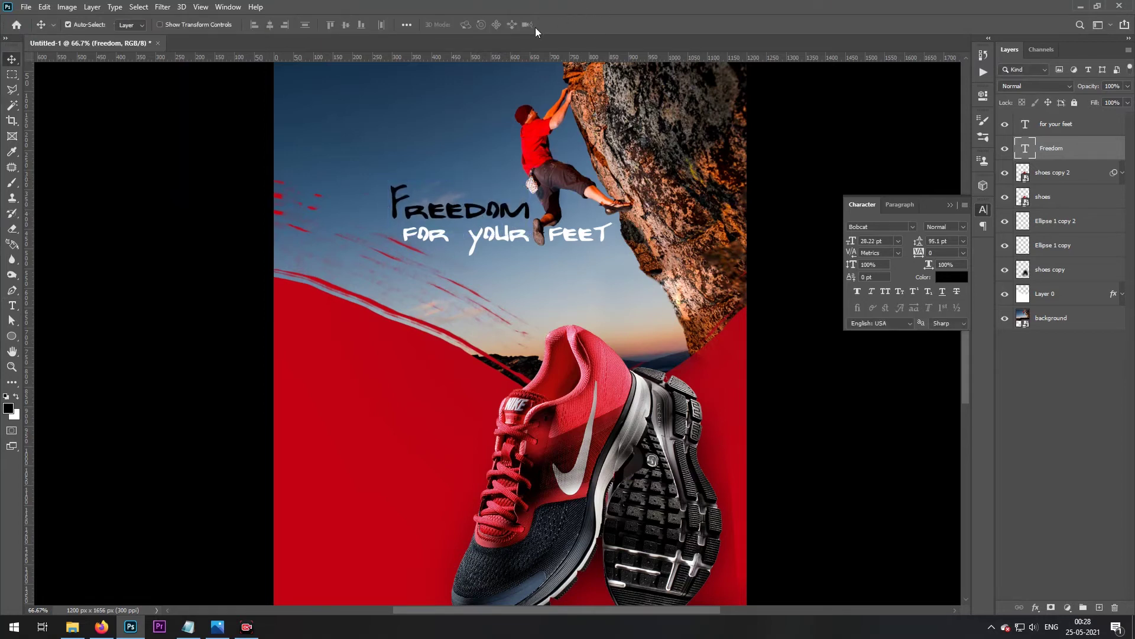
# Set the text color of the Freedom line to white (ffffff)
pyautogui.press('t')
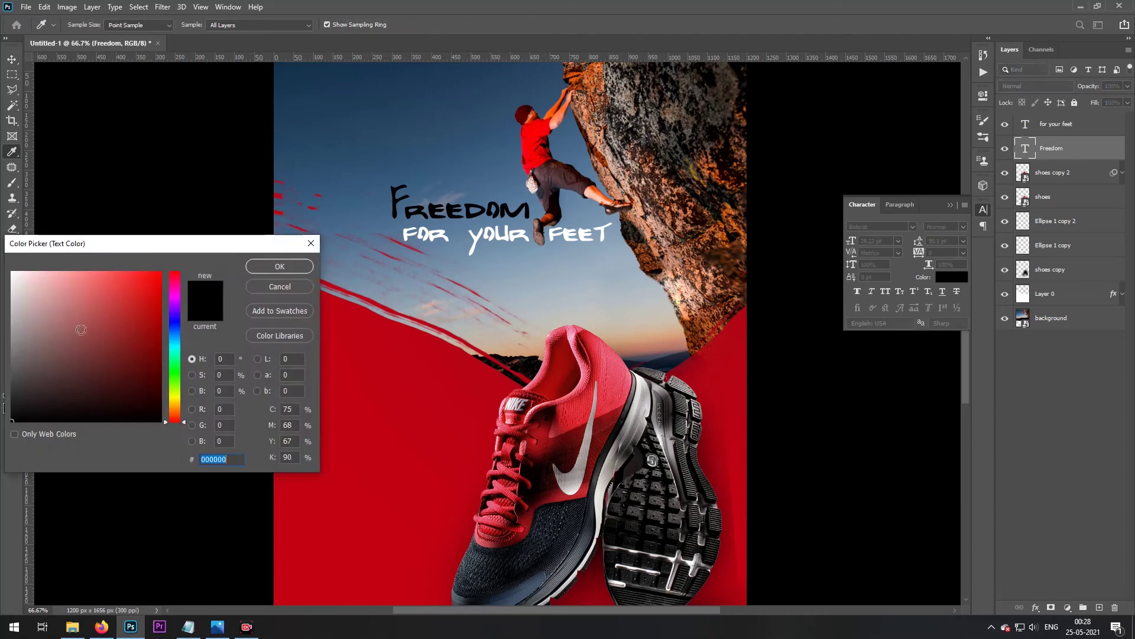
pyautogui.write('ffffff')
pyautogui.click(278, 267)
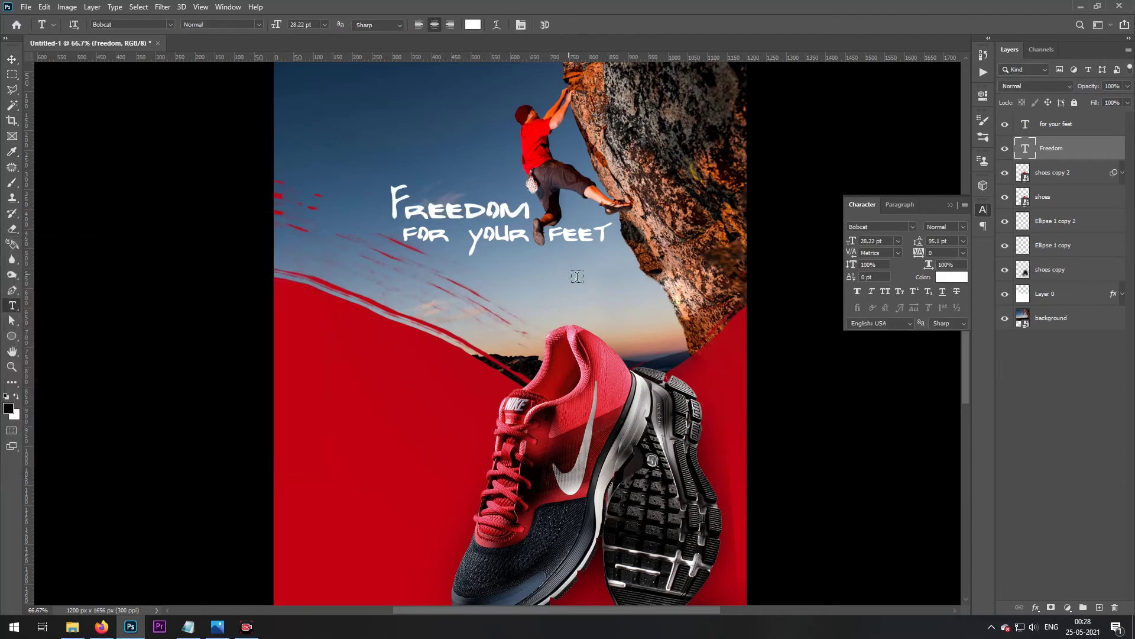
# Recolor only the word "feet" in the lower slogan line bright red (fd0202)
pyautogui.moveTo(546, 239); pyautogui.dragTo(612, 236)
pyautogui.click(473, 25)
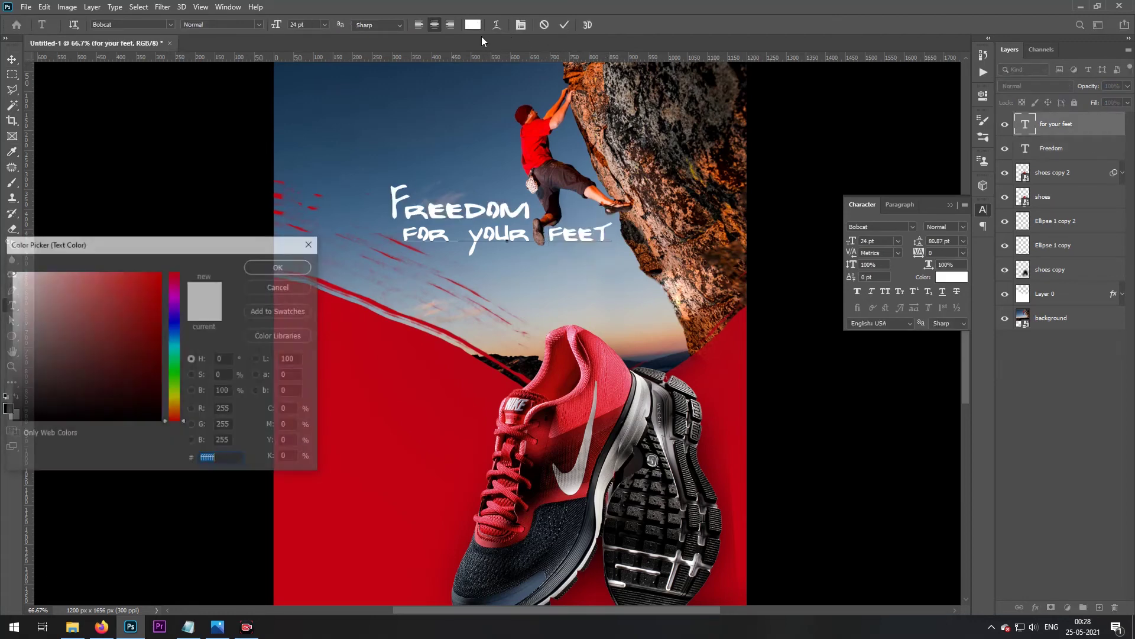
pyautogui.click(539, 143)
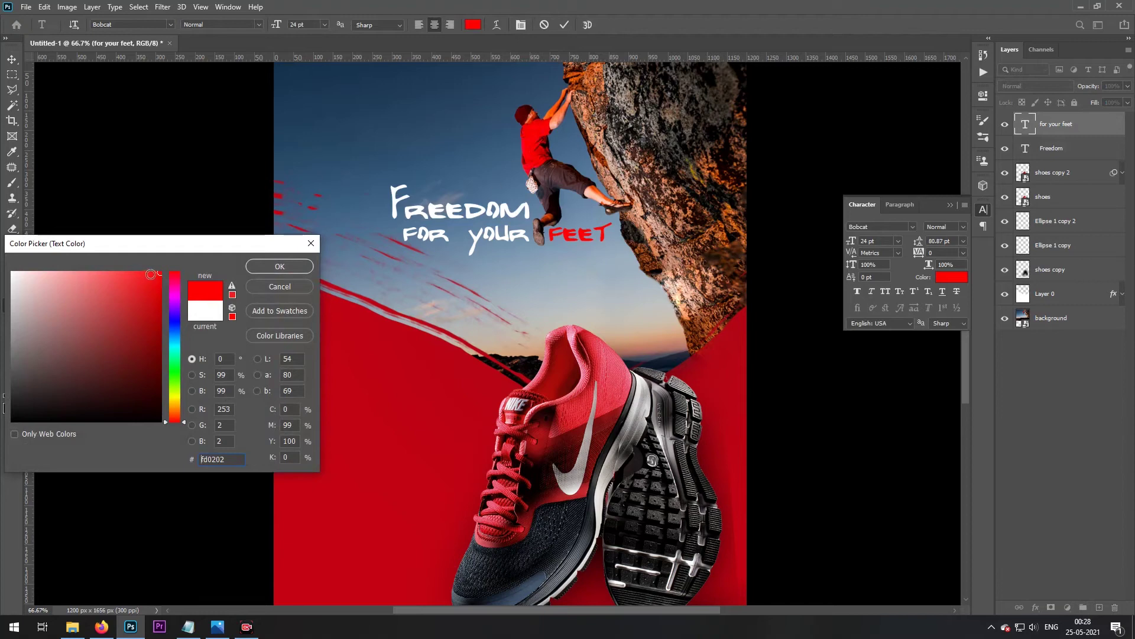
pyautogui.click(281, 267)
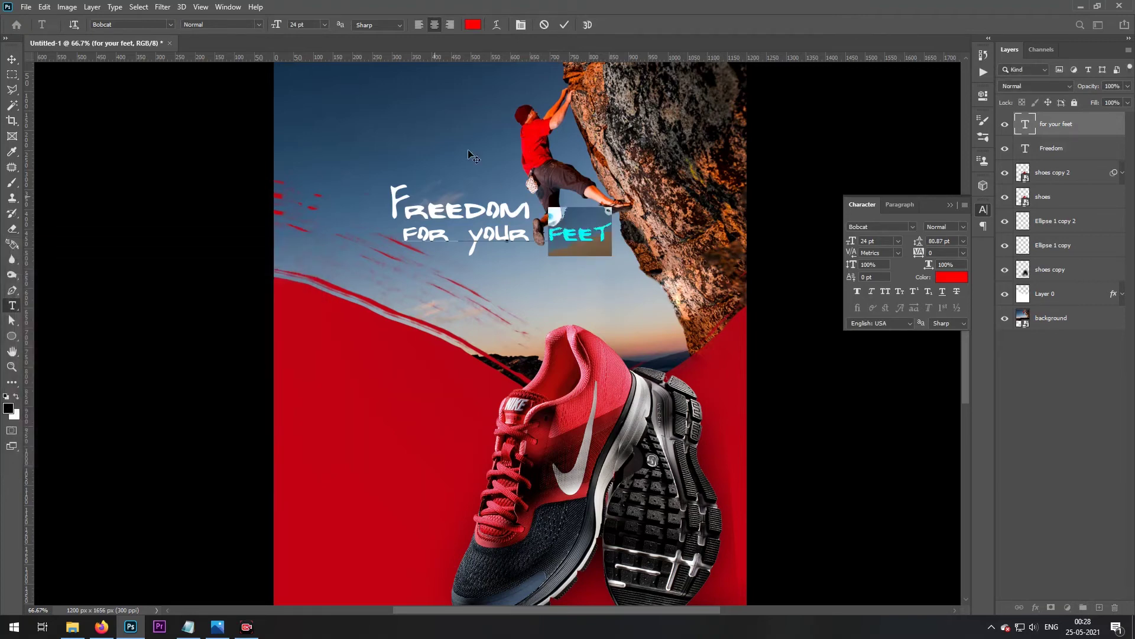
pyautogui.click(564, 25)
pyautogui.press('v')
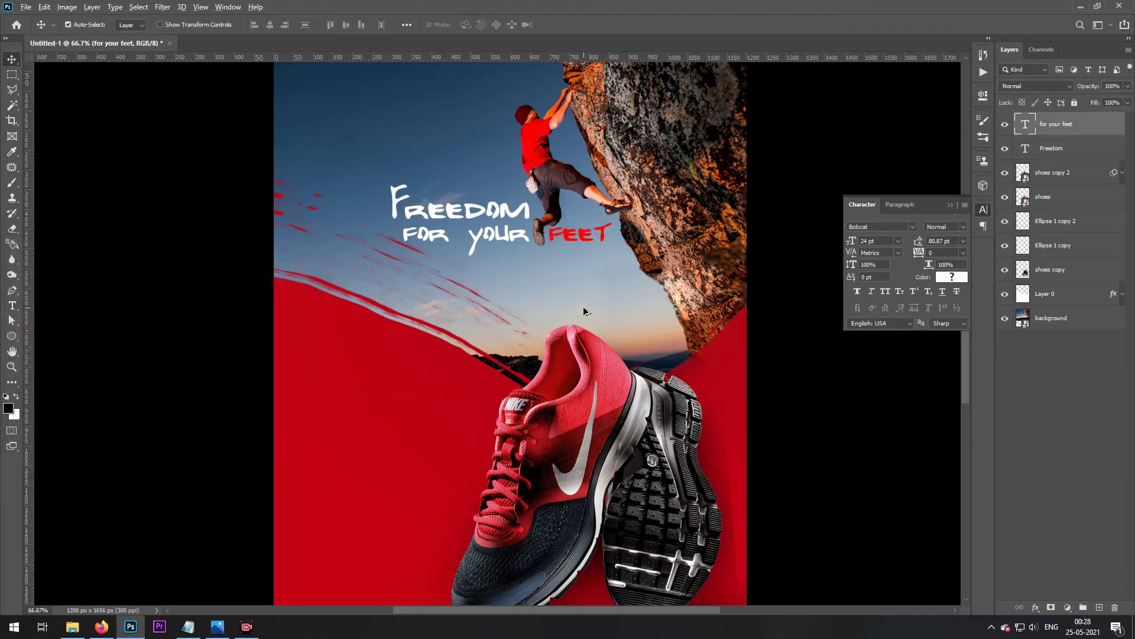
# Add the text "Logo" in the upper-left corner of the banner
pyautogui.hotkey('ctrl', '-')
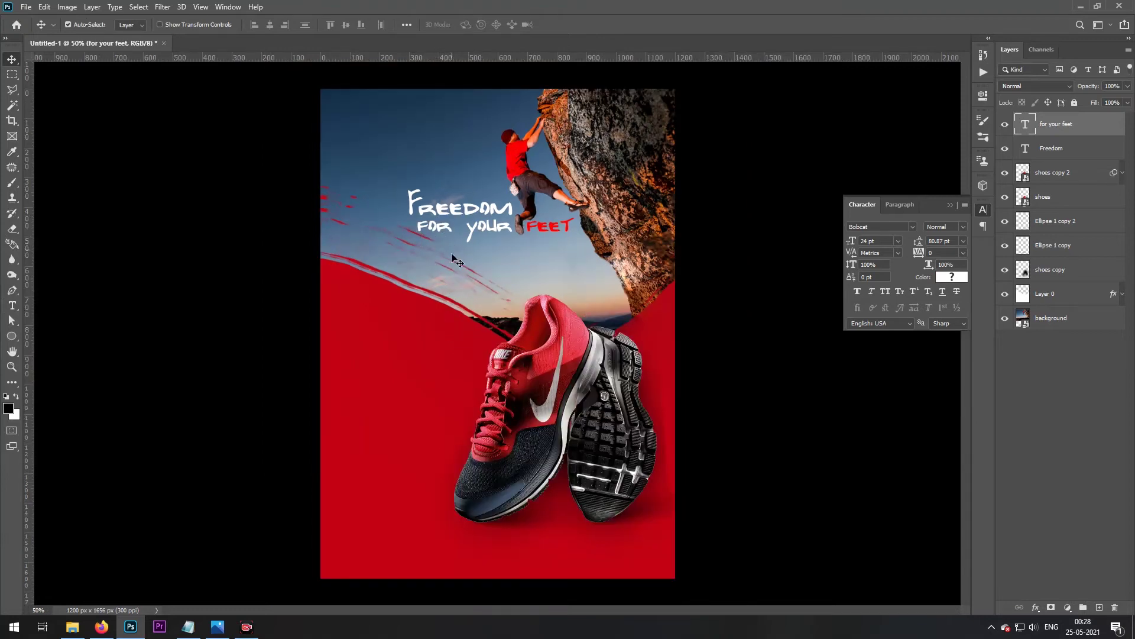
pyautogui.press('t')
pyautogui.click(364, 124)
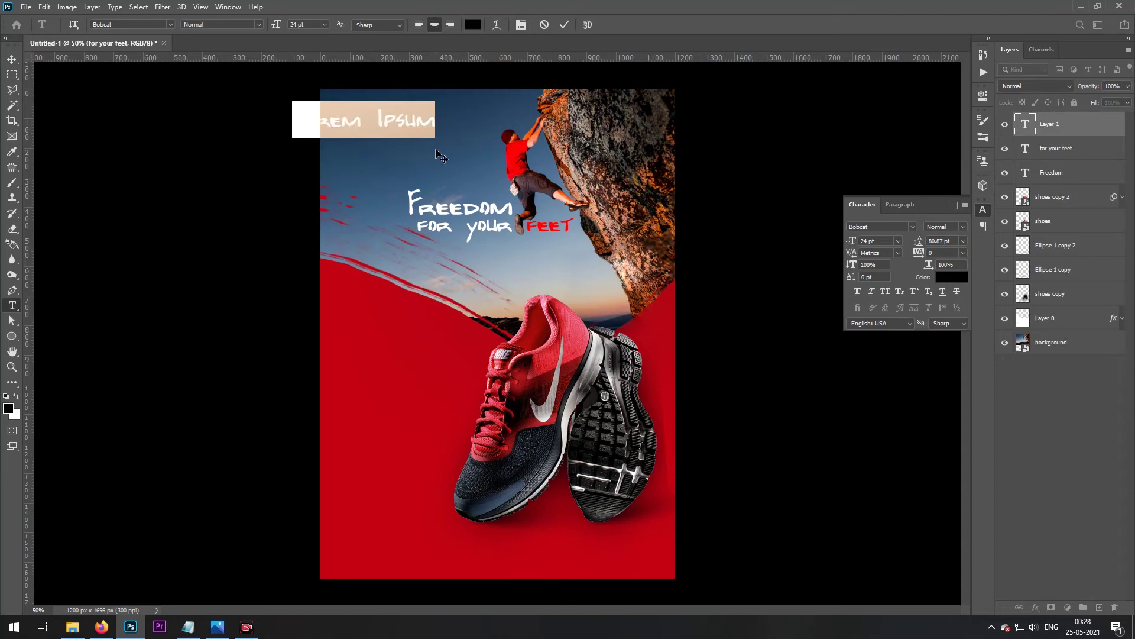
pyautogui.write('Logo')
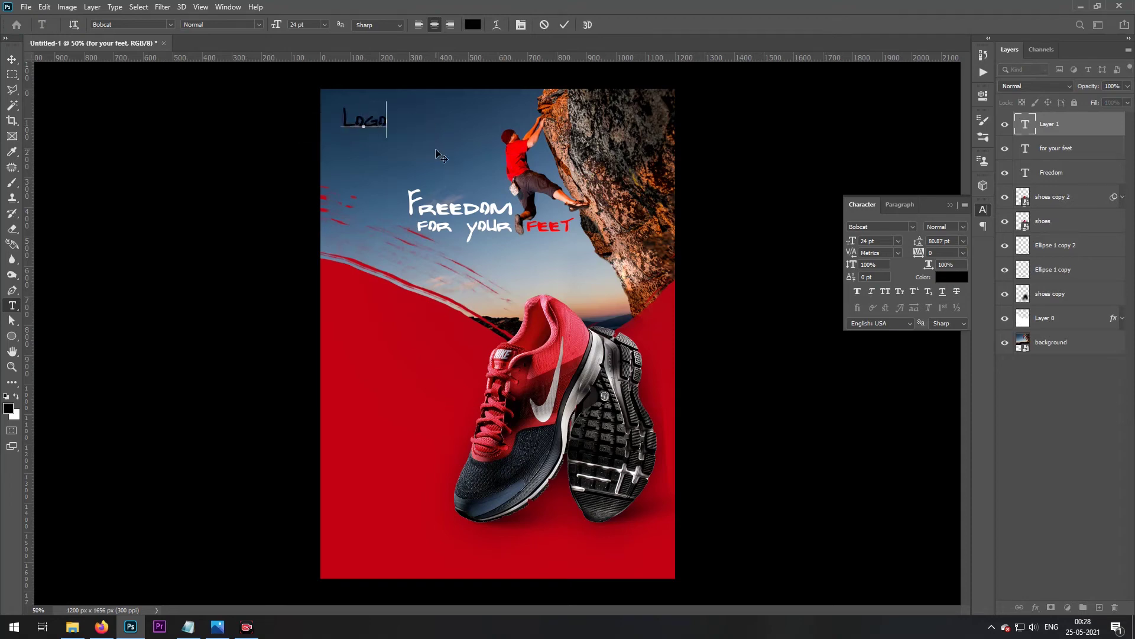
pyautogui.click(435, 148)
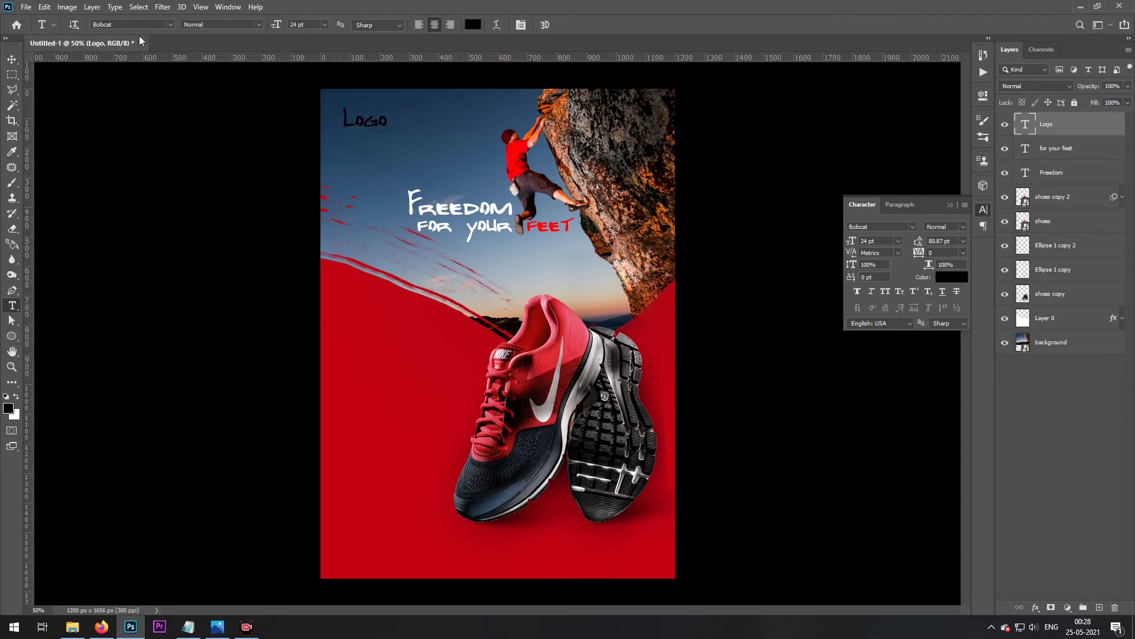
# Change the font of the Logo text to ABeeZee Regular
pyautogui.write('a')
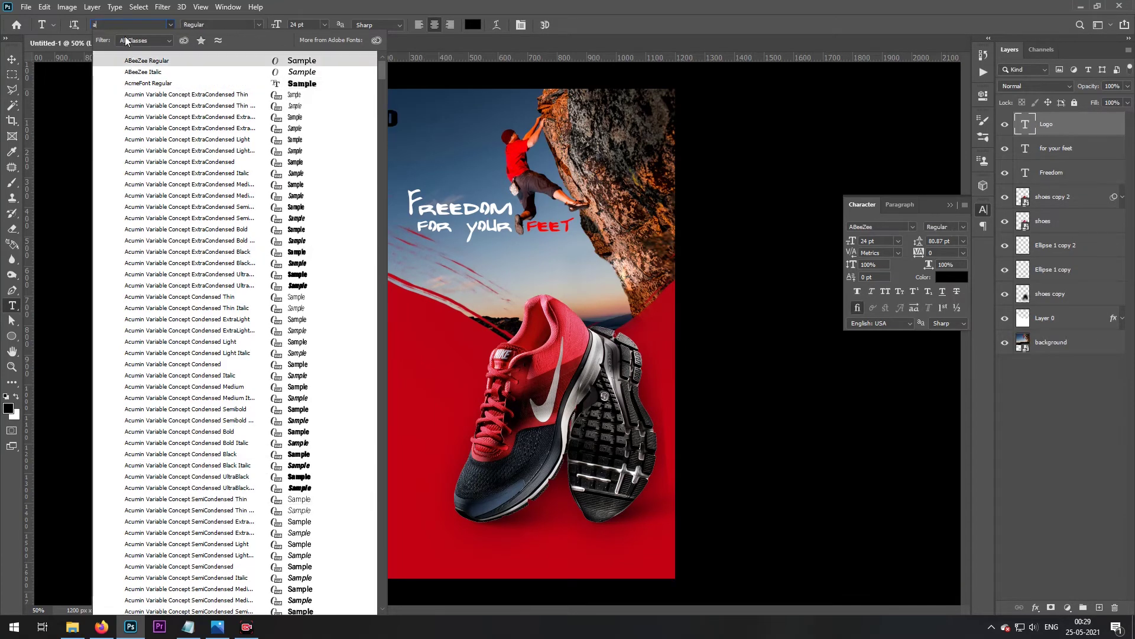
pyautogui.press('BackSpace')
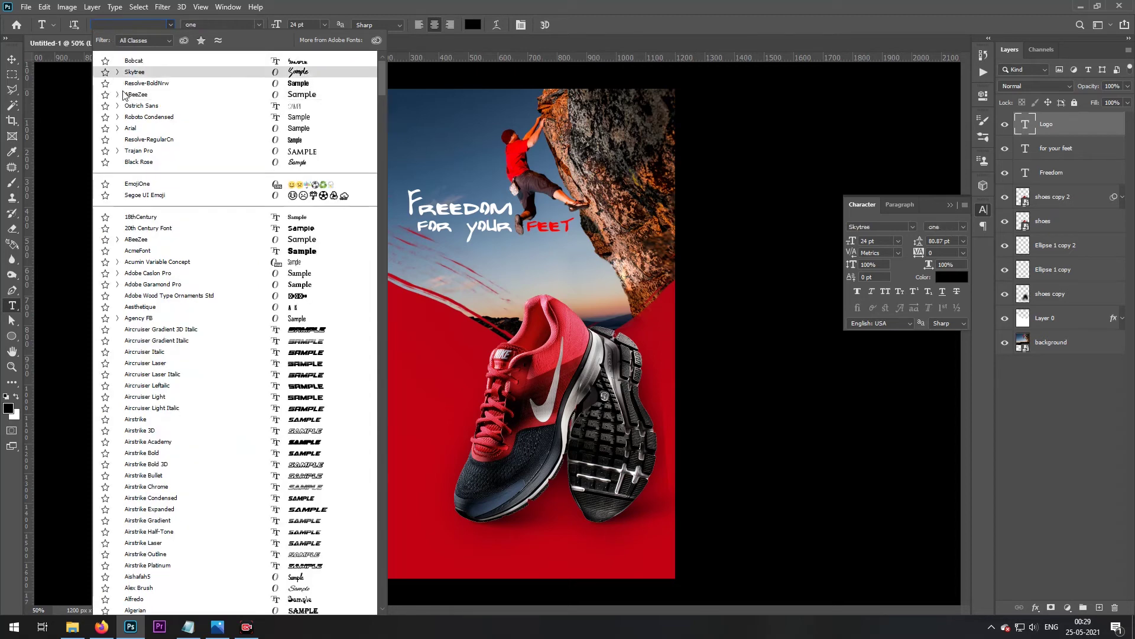
pyautogui.click(125, 97)
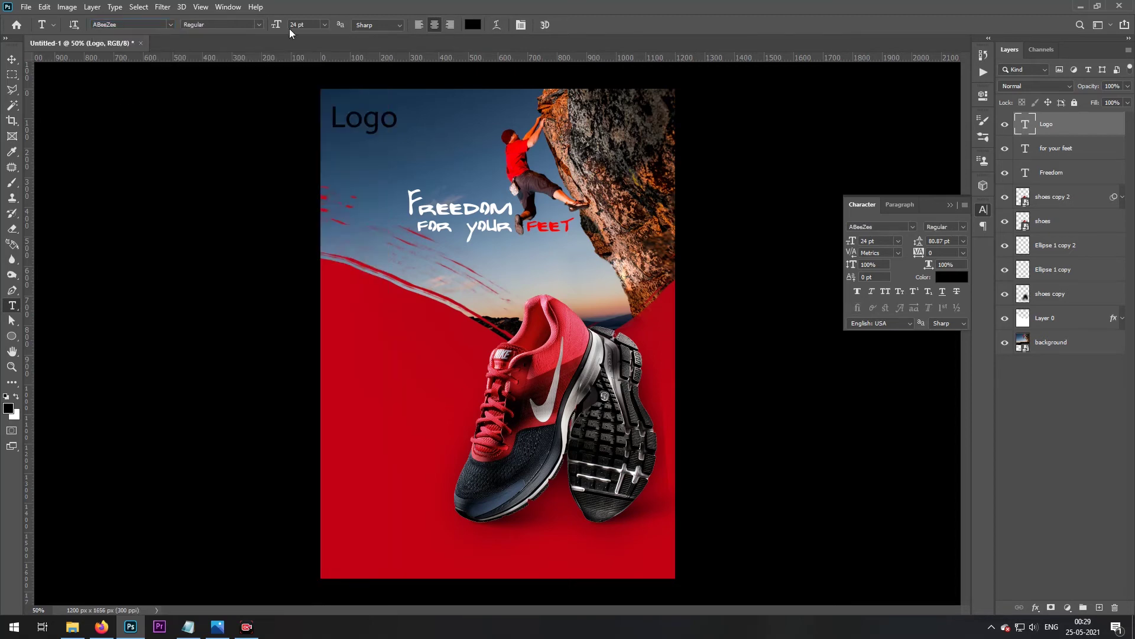
pyautogui.click(256, 28)
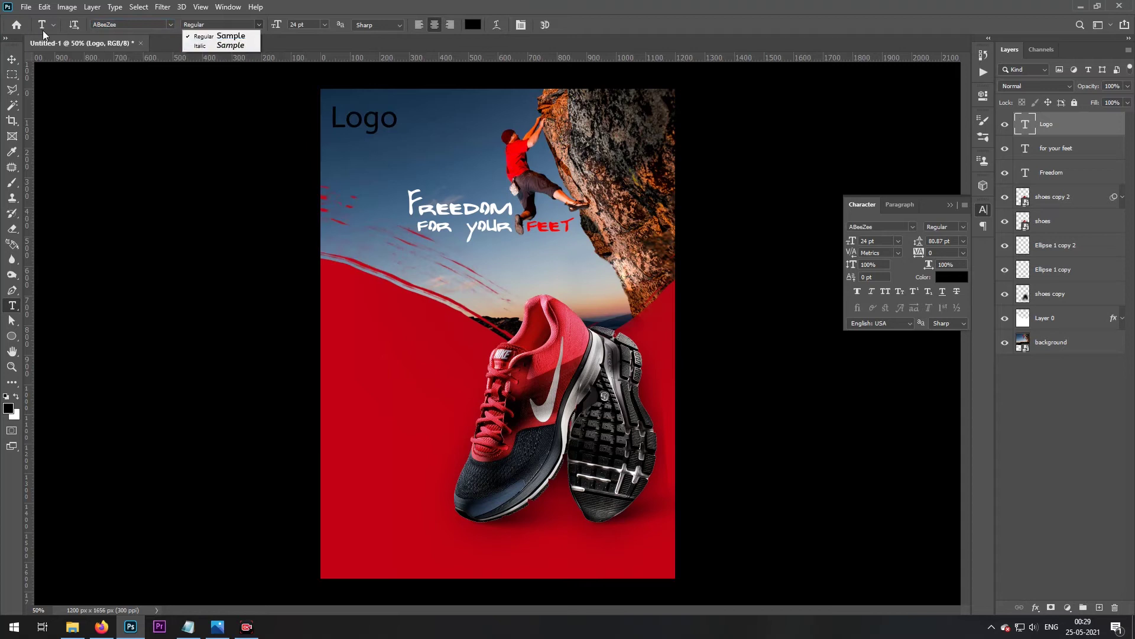
pyautogui.click(13, 64)
# Set the color of the Logo text to white (ffffff)
pyautogui.click(473, 25)
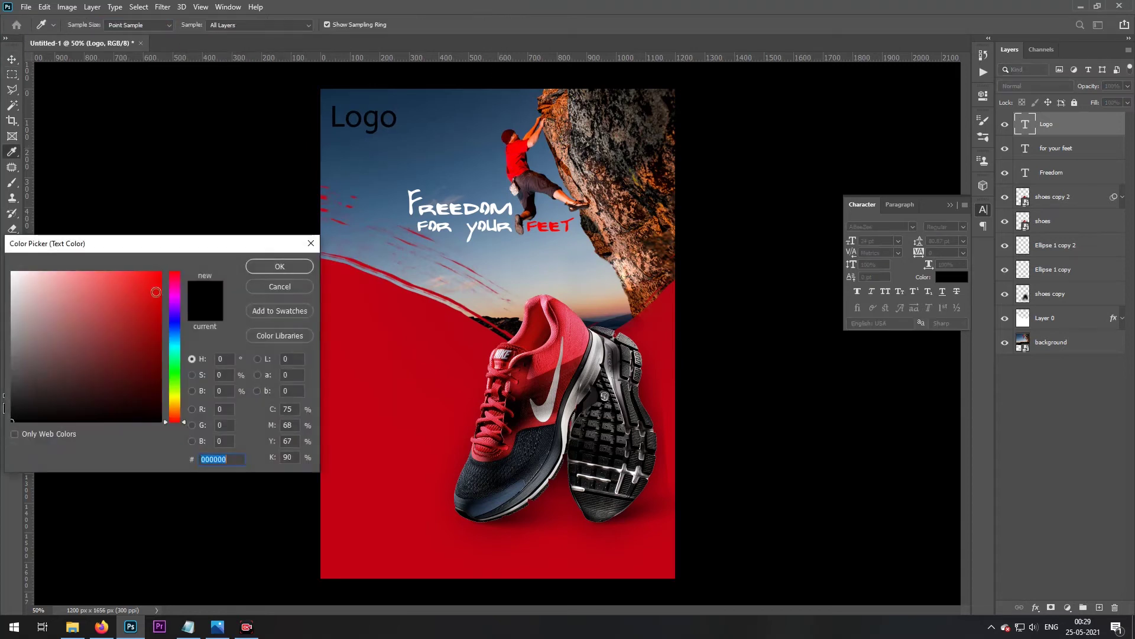
pyautogui.write('ffffff')
pyautogui.click(306, 269)
# Scale the Logo text down to about 61% toward the banner's upper-left corner
pyautogui.hotkey('ctrl', 't')
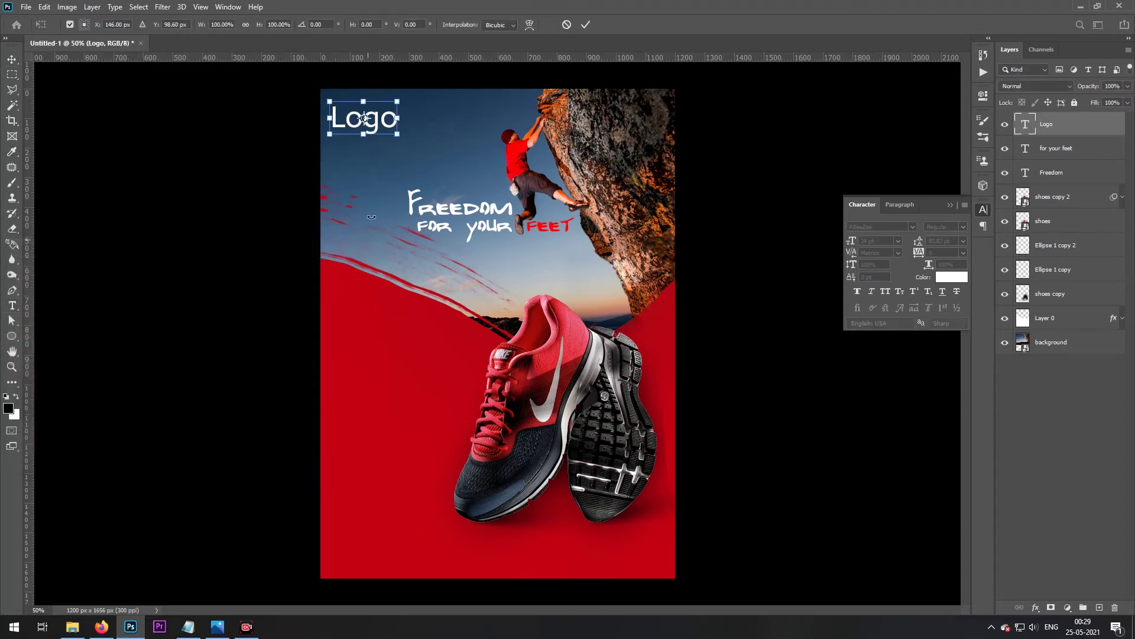
pyautogui.moveTo(396, 139); pyautogui.dragTo(366, 117)
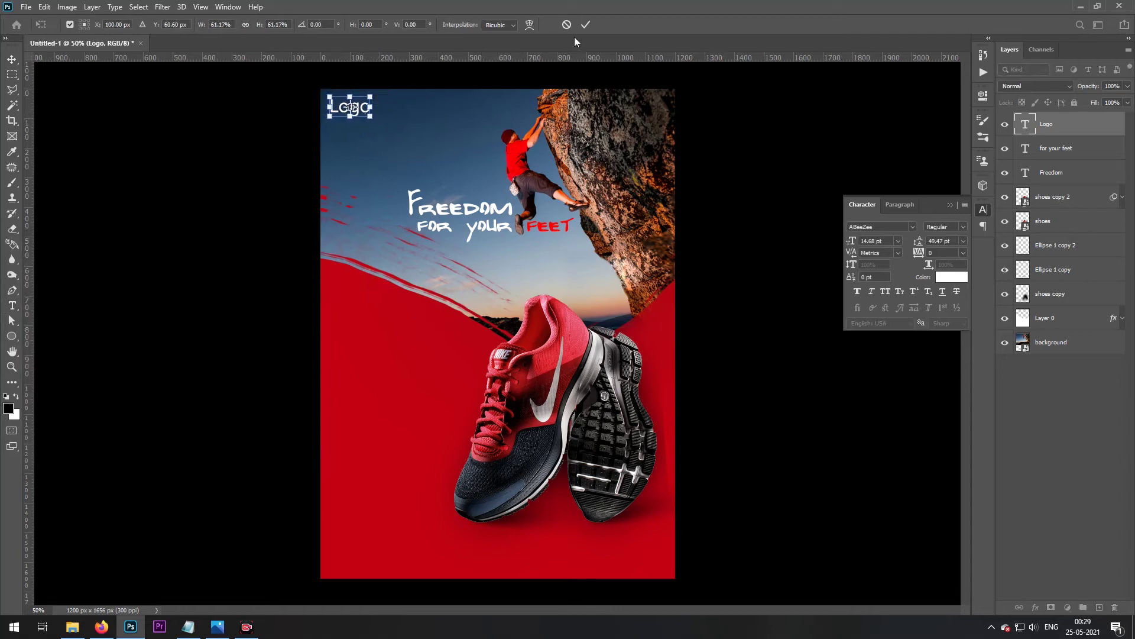
pyautogui.click(585, 25)
pyautogui.press('v')
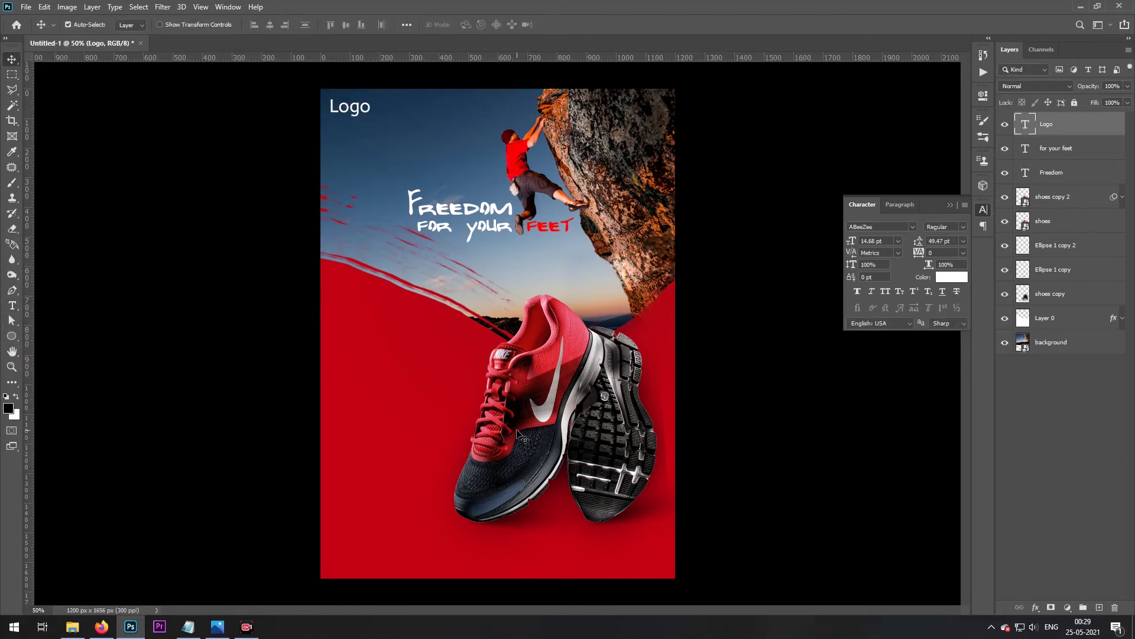
# Add the text "Never" on the red area left of the shoes and turn on All Caps for it
pyautogui.press('t')
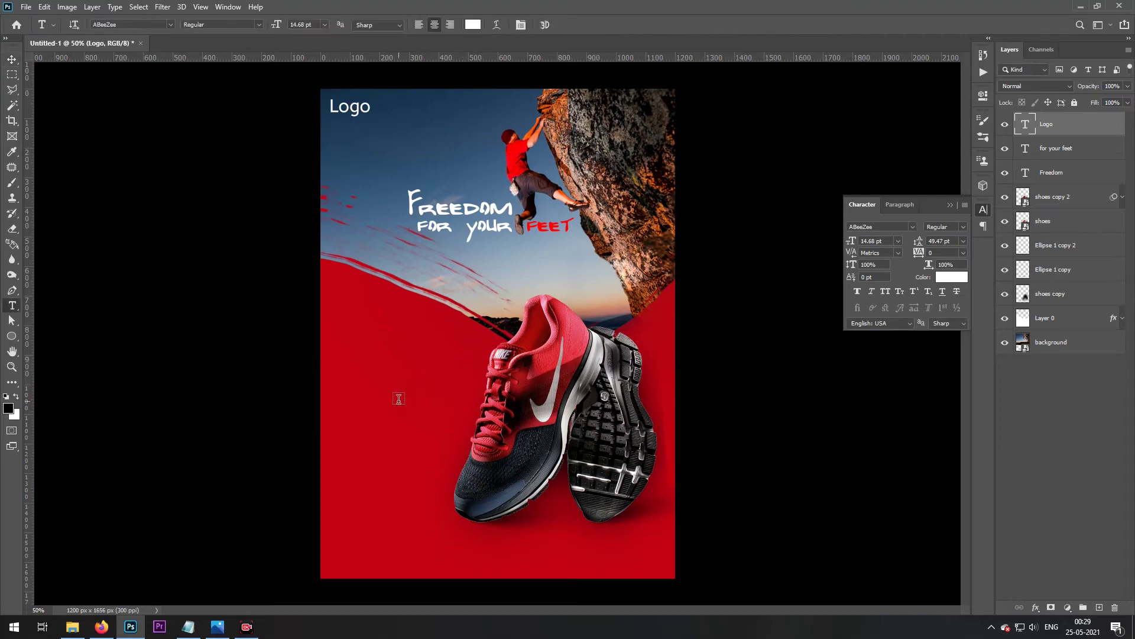
pyautogui.click(398, 399)
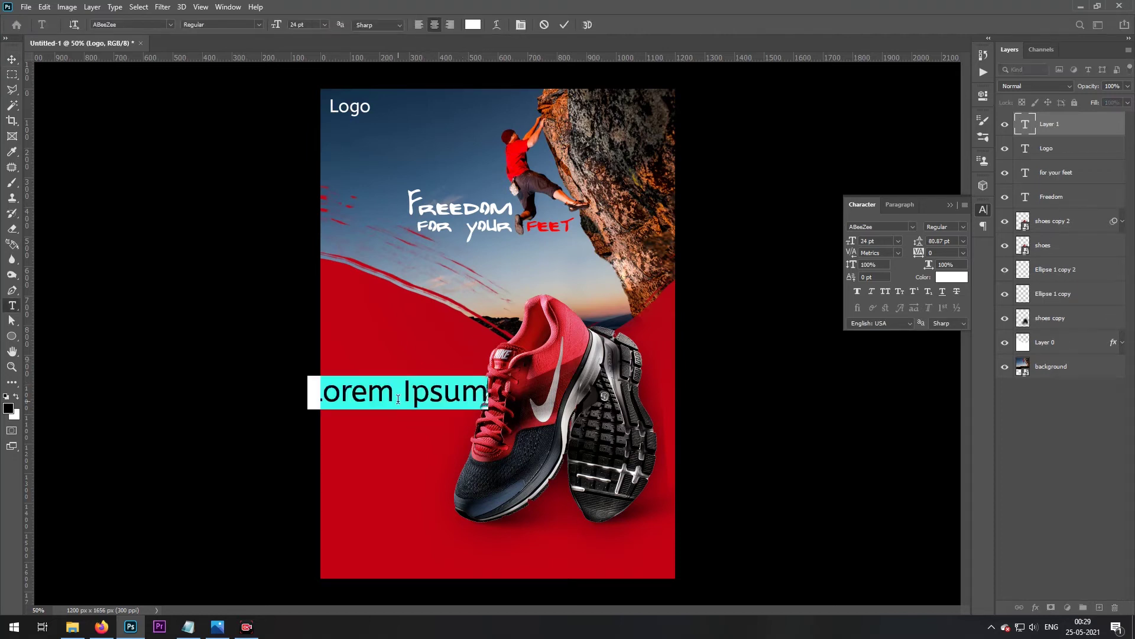
pyautogui.write('Never')
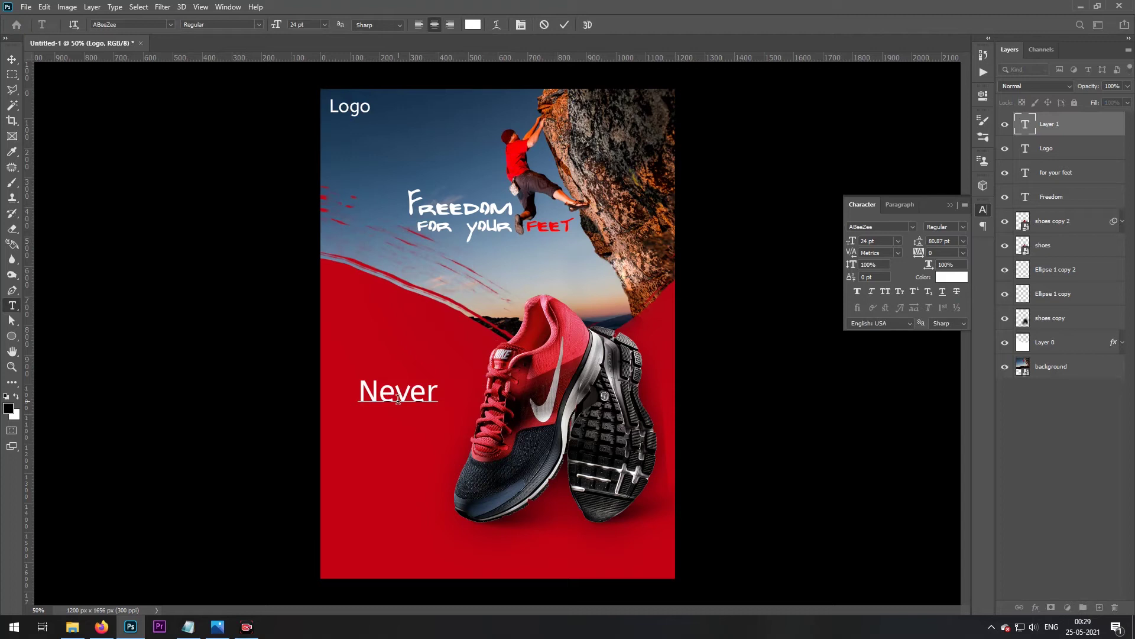
pyautogui.hotkey('ctrl', 'Return')
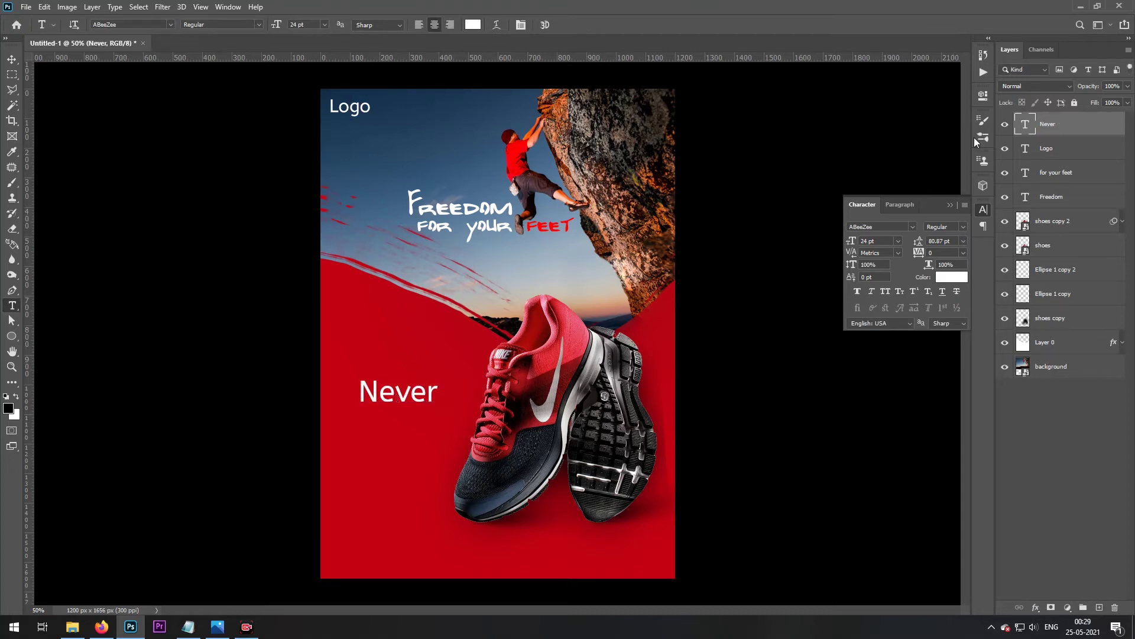
pyautogui.click(886, 291)
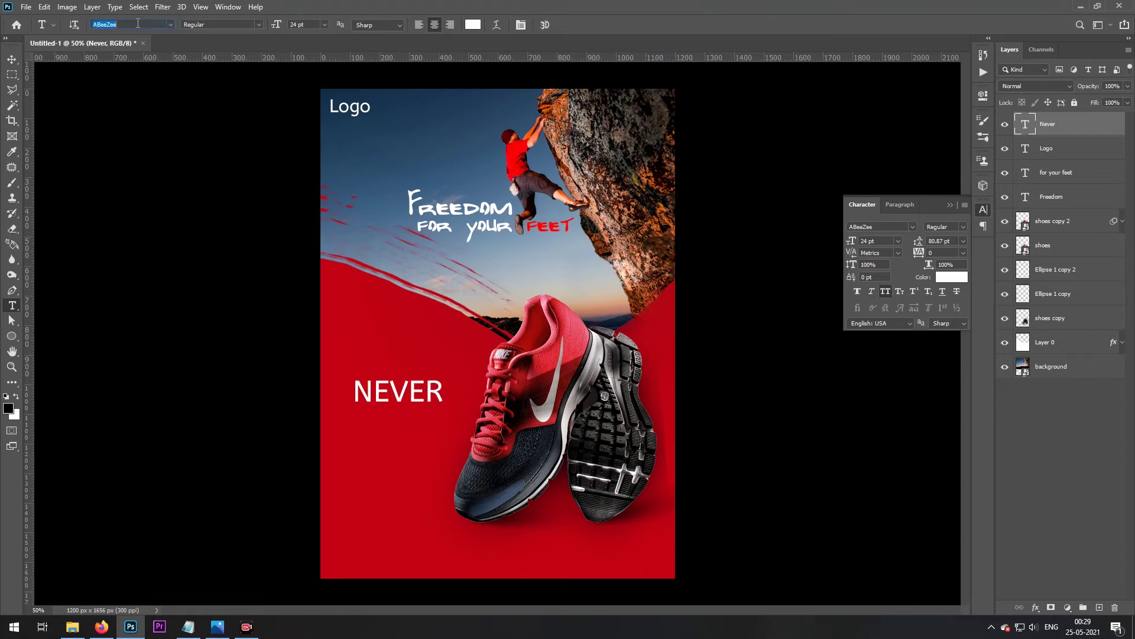
# Change the font of the NEVER text to Arial Black
pyautogui.write('Aria')
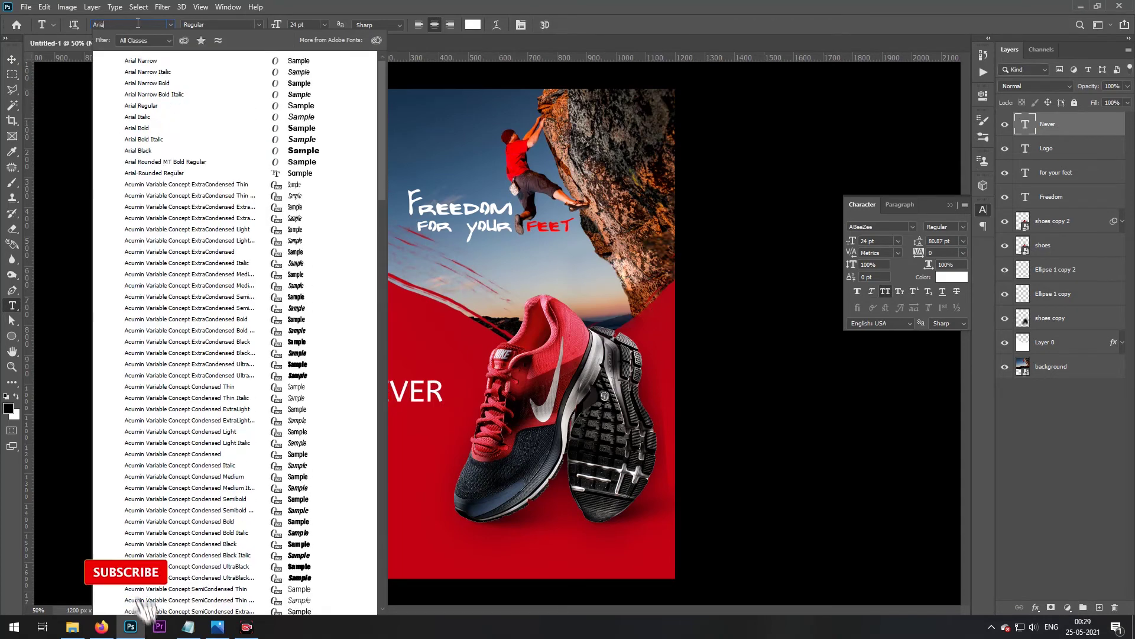
pyautogui.write('l')
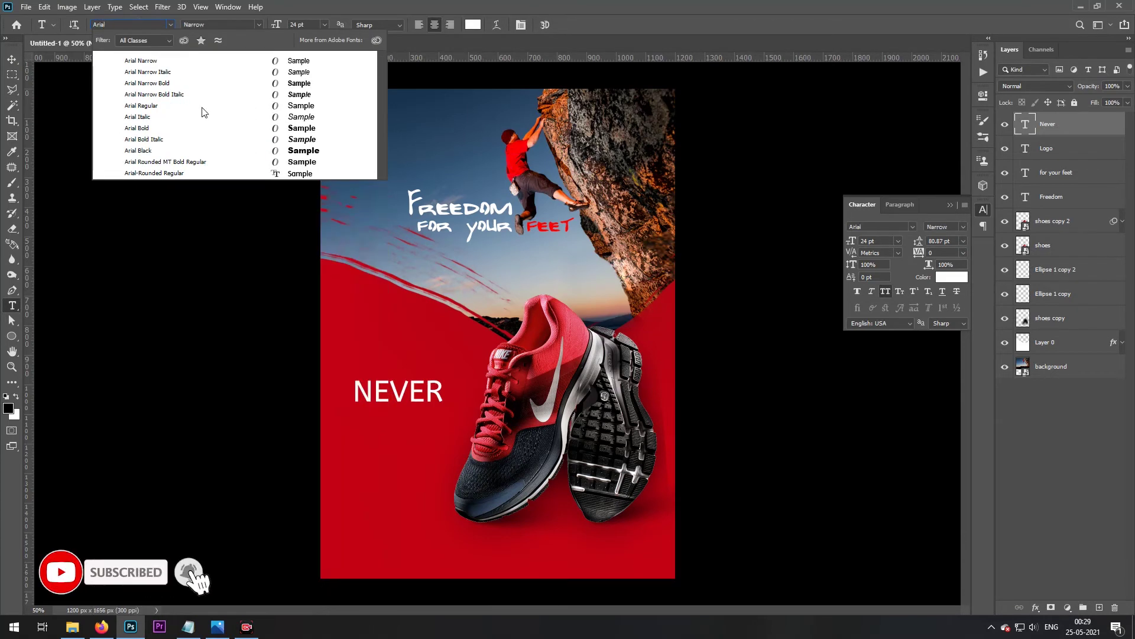
pyautogui.click(246, 151)
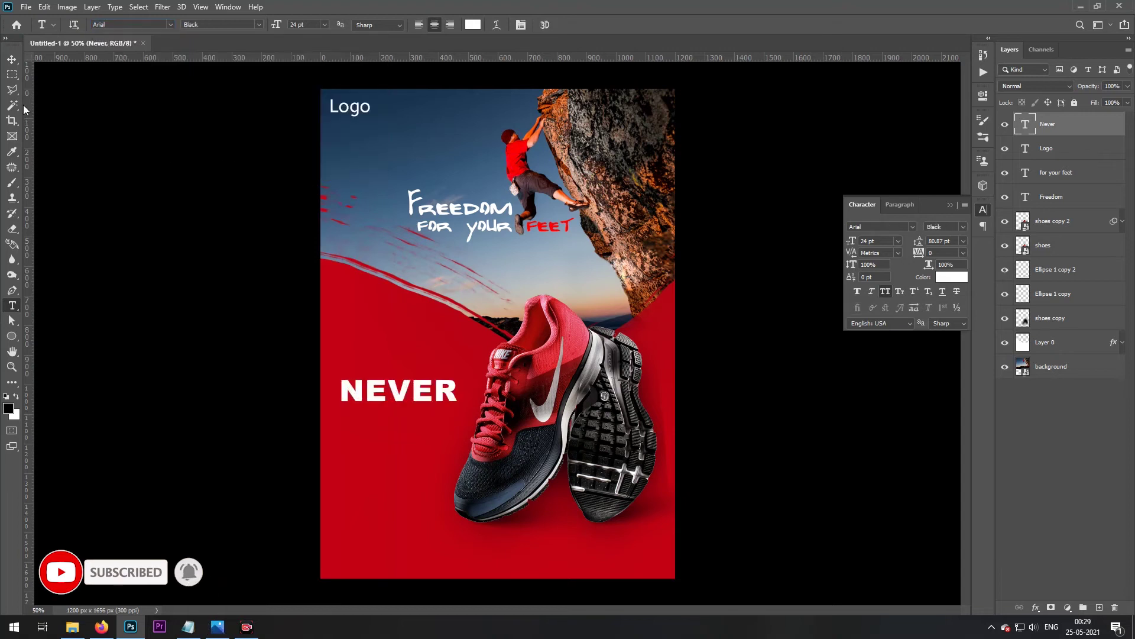
# Move NEVER slightly right and down, duplicate it directly below, and change the copy's text to "STOP"
pyautogui.click(11, 60)
pyautogui.moveTo(388, 392); pyautogui.dragTo(412, 426)
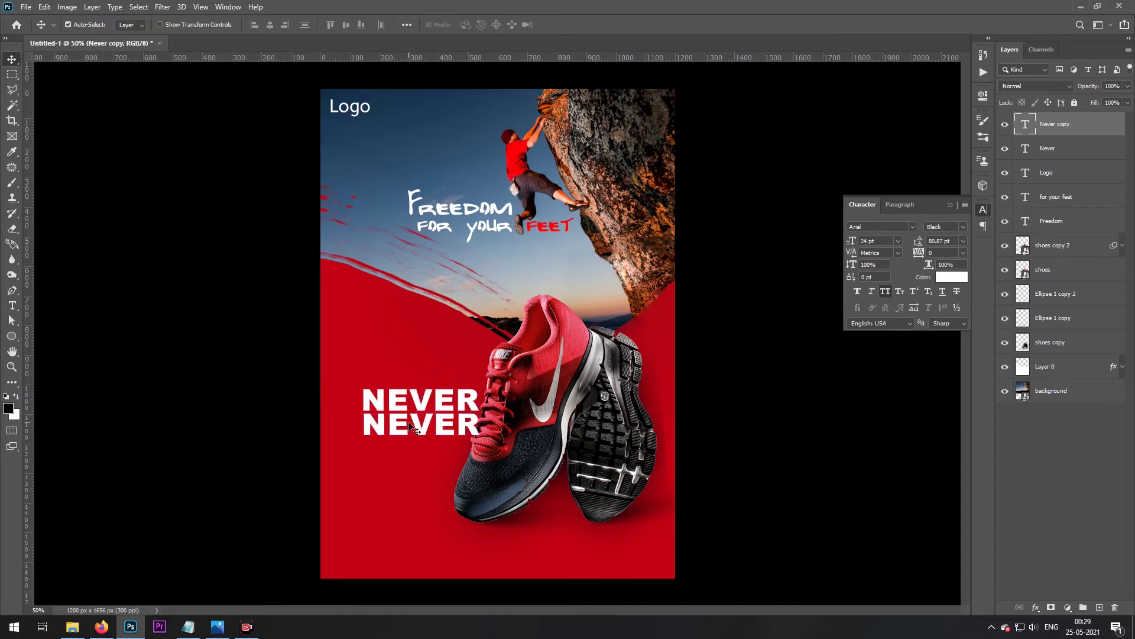
pyautogui.press('t')
pyautogui.click(408, 421)
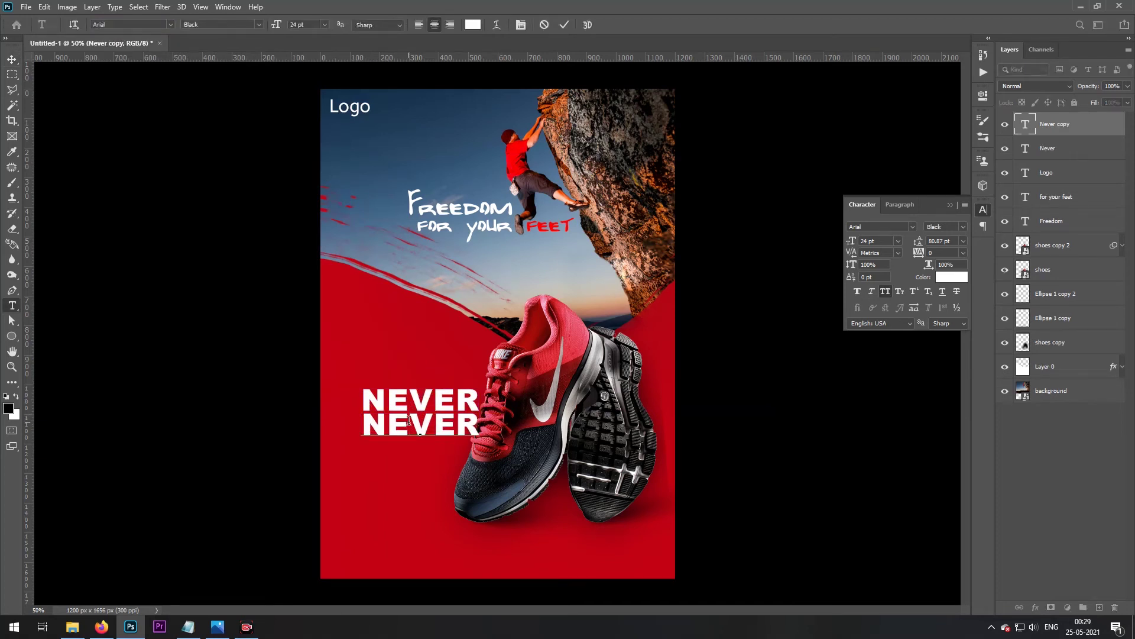
pyautogui.doubleClick(408, 421)
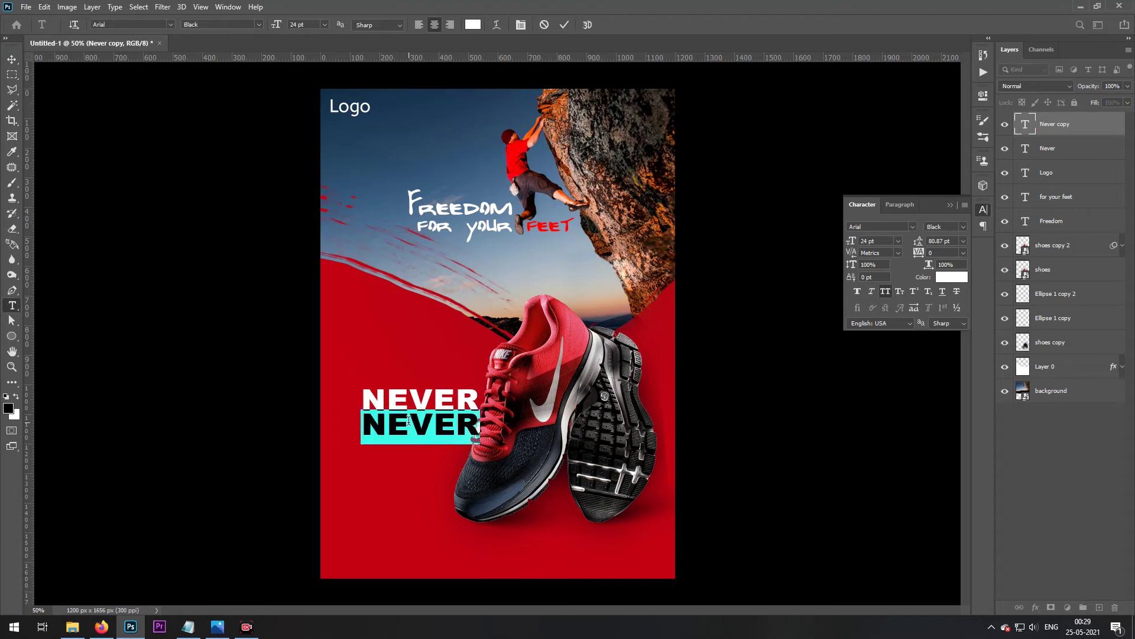
pyautogui.write('STOP')
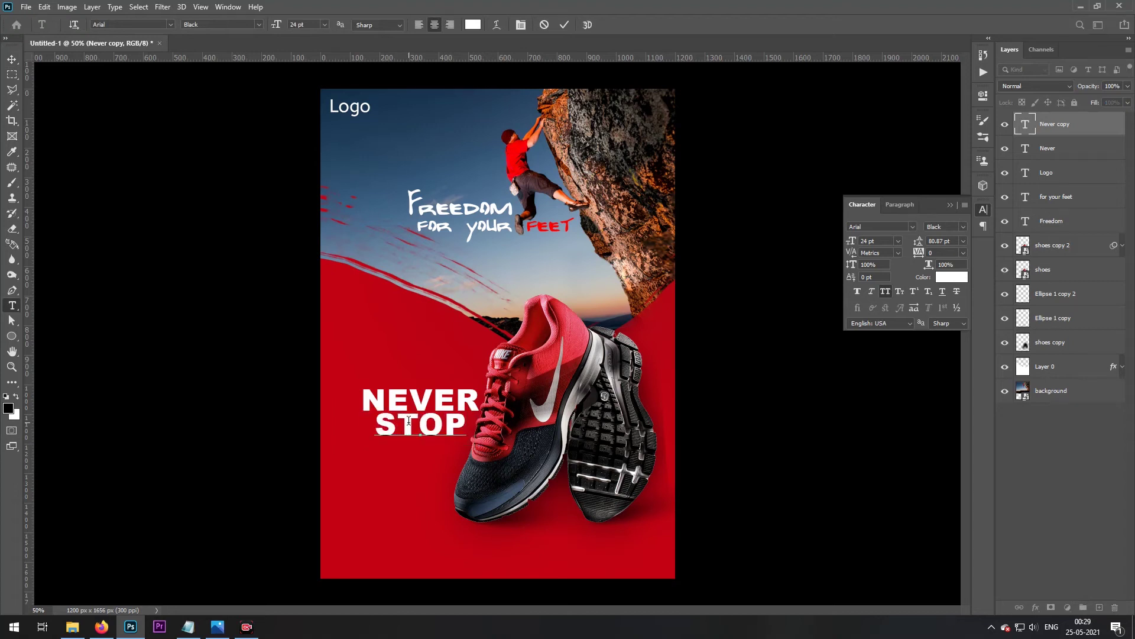
pyautogui.hotkey('ctrl', 'Return')
# Shift STOP right so it ends flush with NEVER, and select both text layers together
pyautogui.moveTo(422, 424); pyautogui.dragTo(439, 424)
pyautogui.keyDown('shift'); pyautogui.click(441, 404); pyautogui.keyUp('shift')
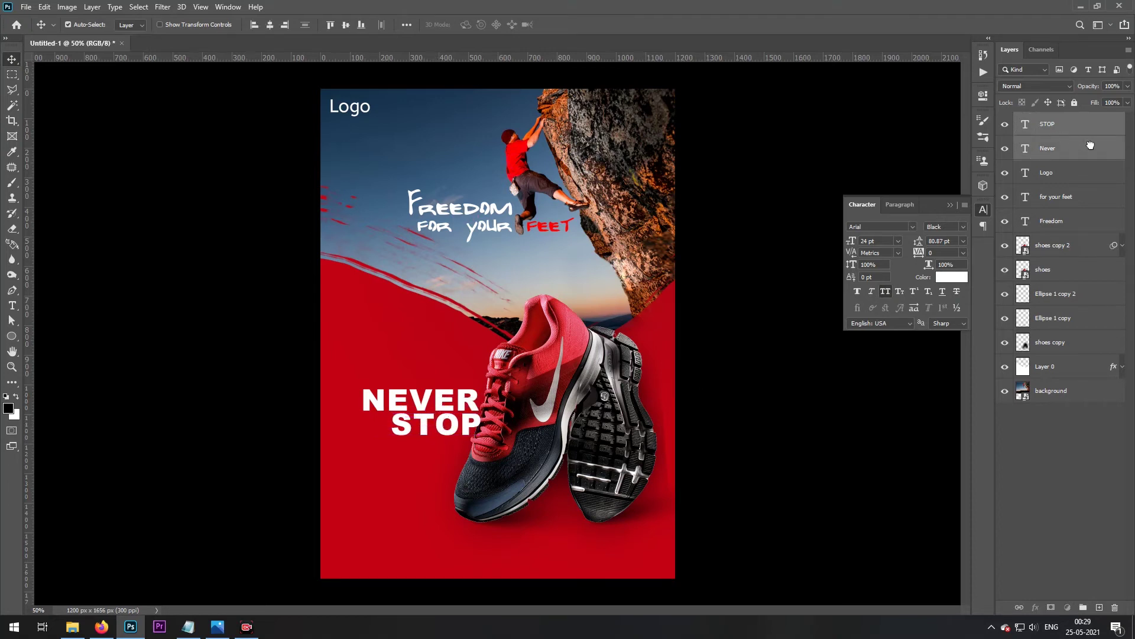
# Move both text layers beneath the Ellipse 1 copy 2 layer and shift NEVER slightly right
pyautogui.moveTo(1090, 145); pyautogui.dragTo(1082, 309)
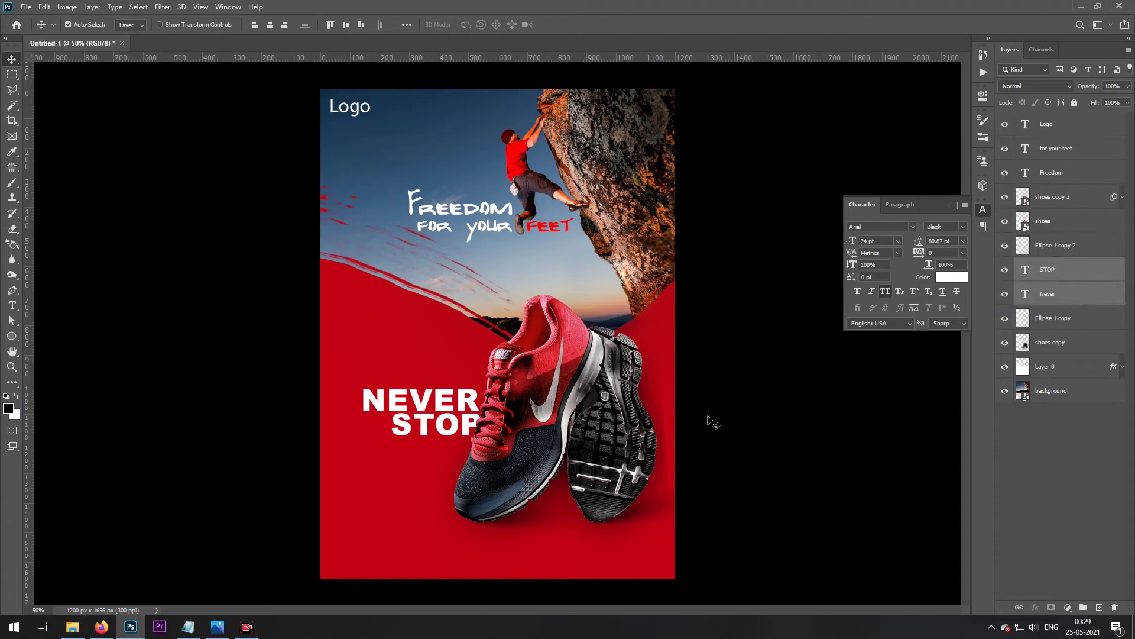
pyautogui.moveTo(472, 406); pyautogui.dragTo(476, 405)
# Recolor the STOP text to near-black 030202 and nudge it slightly left
pyautogui.click(456, 429)
pyautogui.press('t')
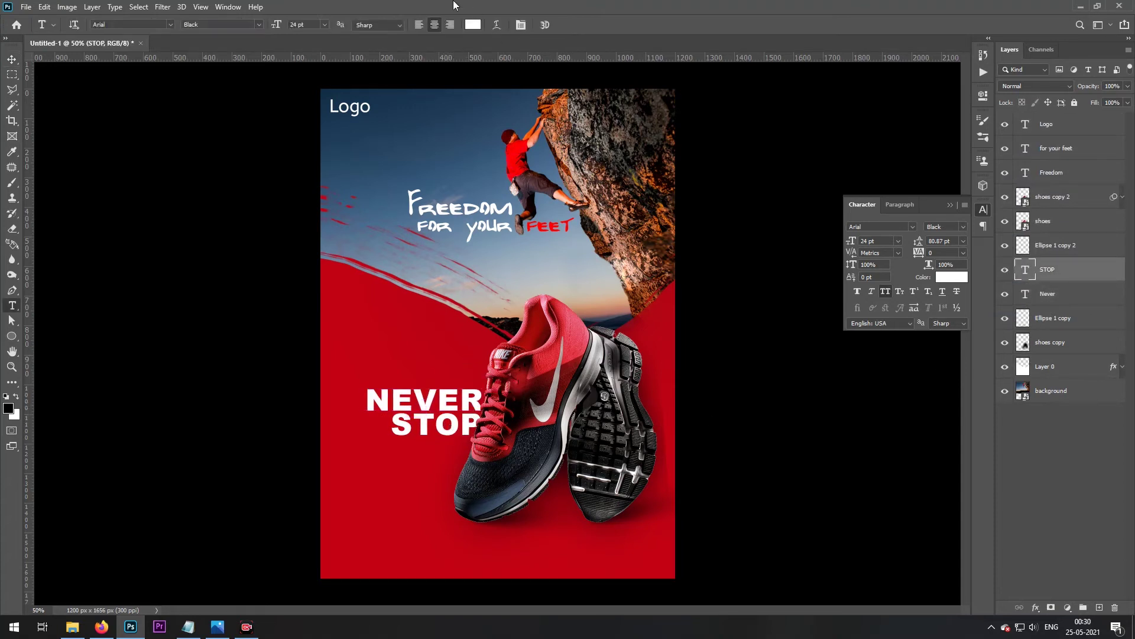
pyautogui.click(472, 25)
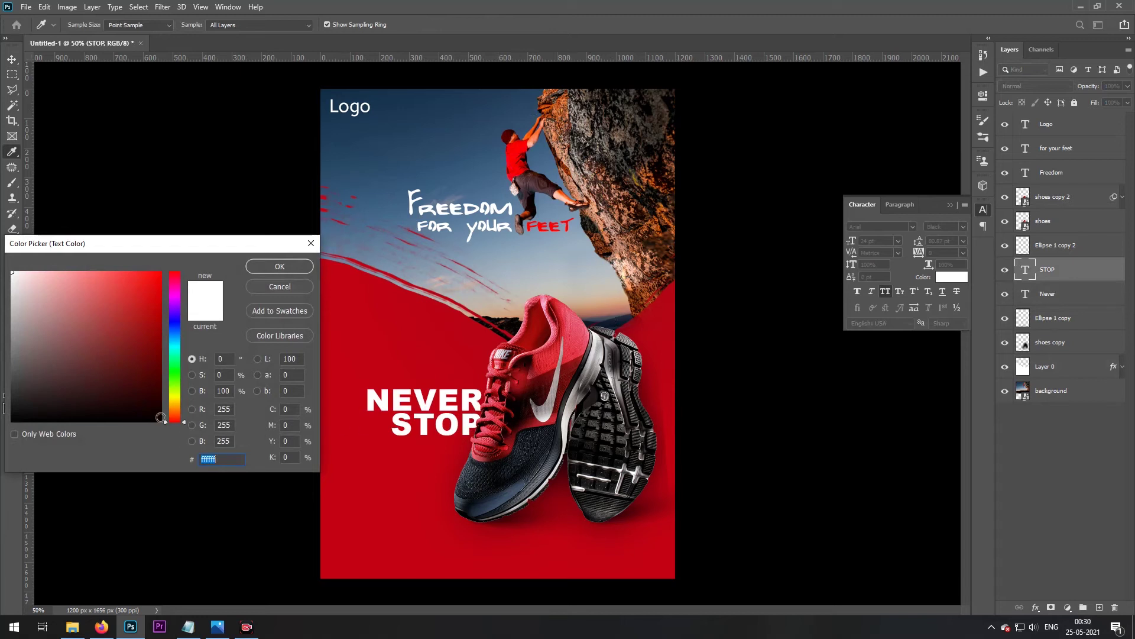
pyautogui.moveTo(160, 418); pyautogui.dragTo(50, 420)
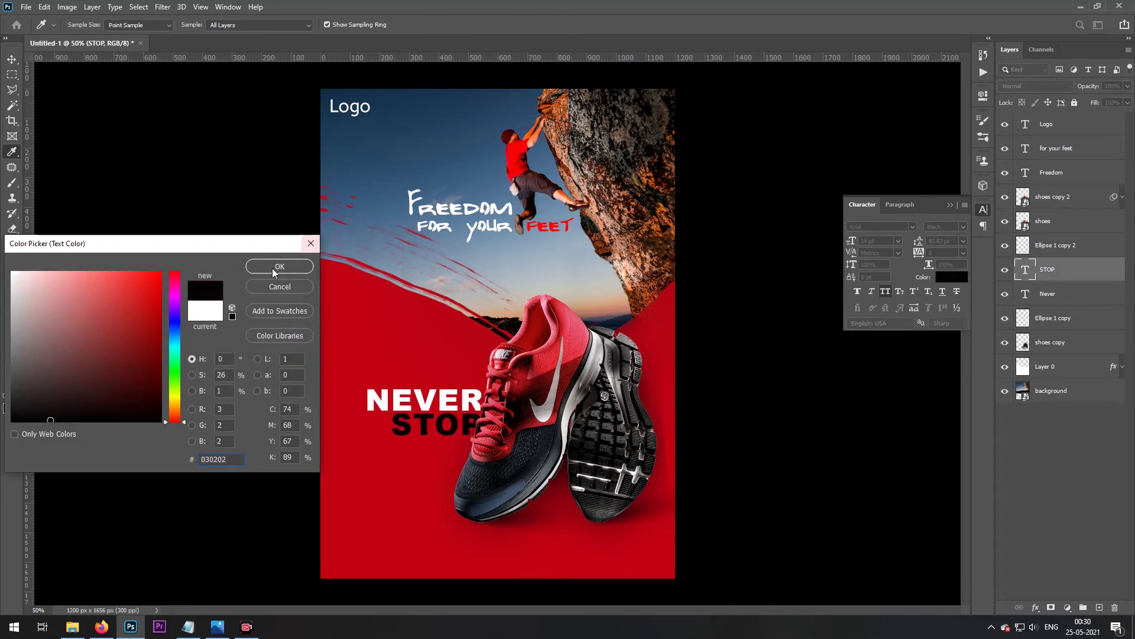
pyautogui.click(272, 268)
pyautogui.press('v')
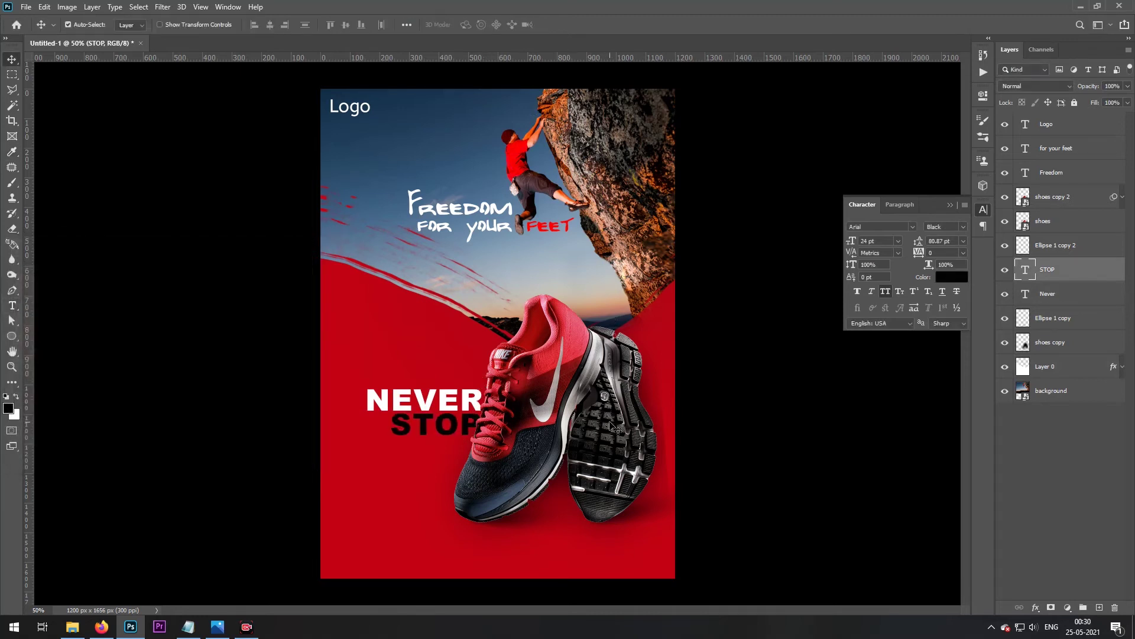
pyautogui.press('Left')
pyautogui.press('Left')
pyautogui.press('Left')
pyautogui.press('Left')
pyautogui.press('Left')
# Place the footmark image from the shoes Banner folder at 16.19% scale in the banner's lower-left corner, with its layer directly above Layer 0
pyautogui.click(72, 626)
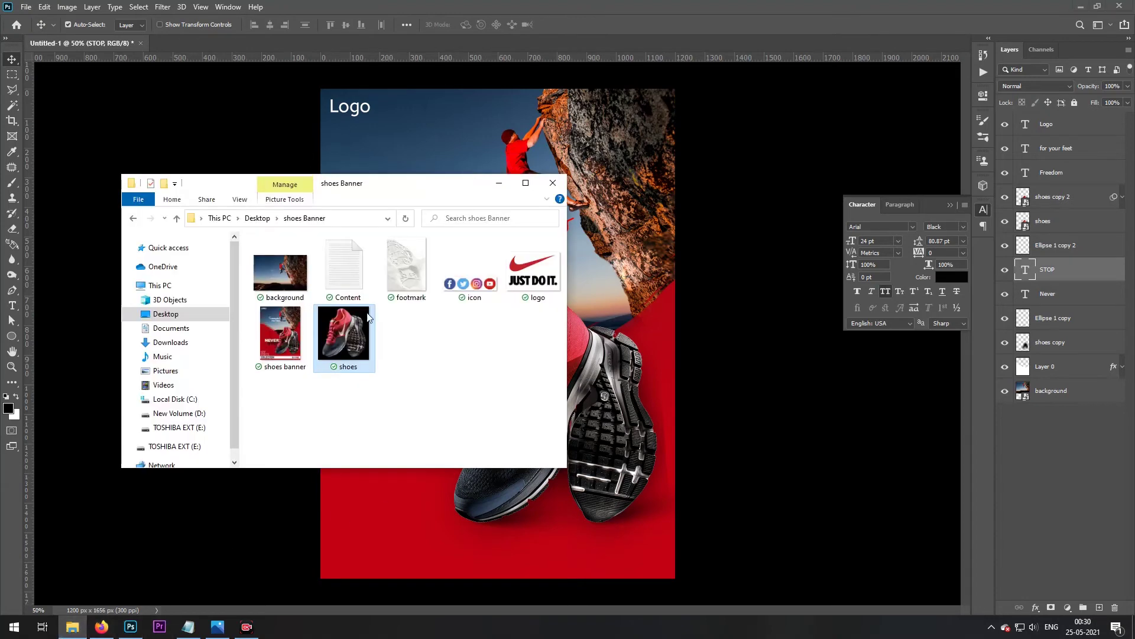
pyautogui.click(405, 278)
pyautogui.moveTo(406, 278); pyautogui.dragTo(381, 505)
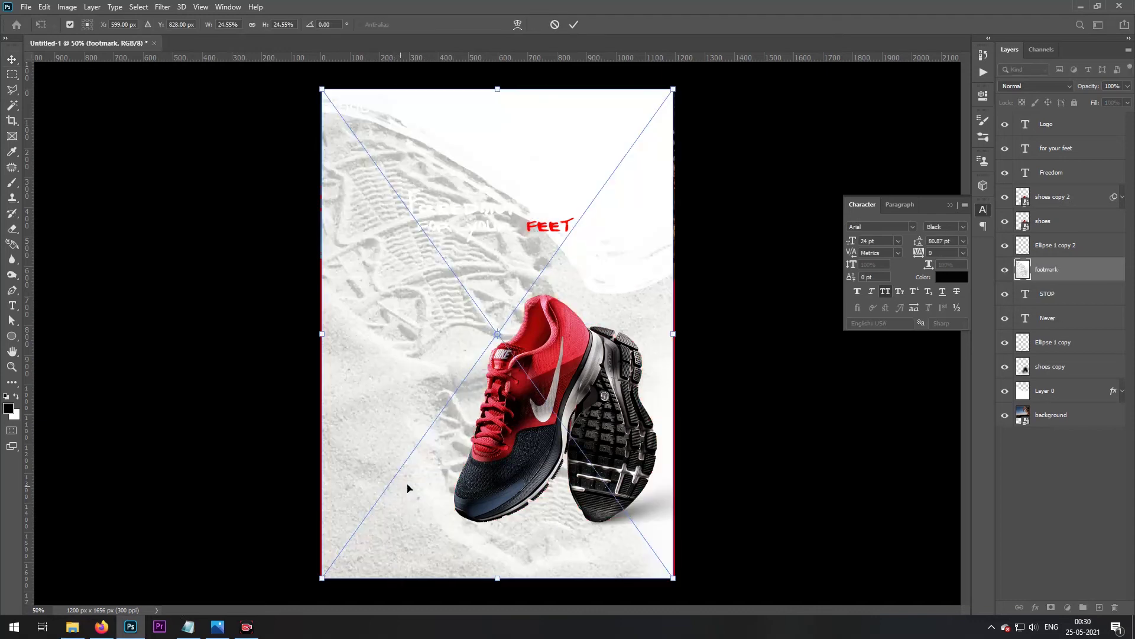
pyautogui.moveTo(673, 89); pyautogui.dragTo(567, 236)
pyautogui.moveTo(502, 357); pyautogui.dragTo(499, 357)
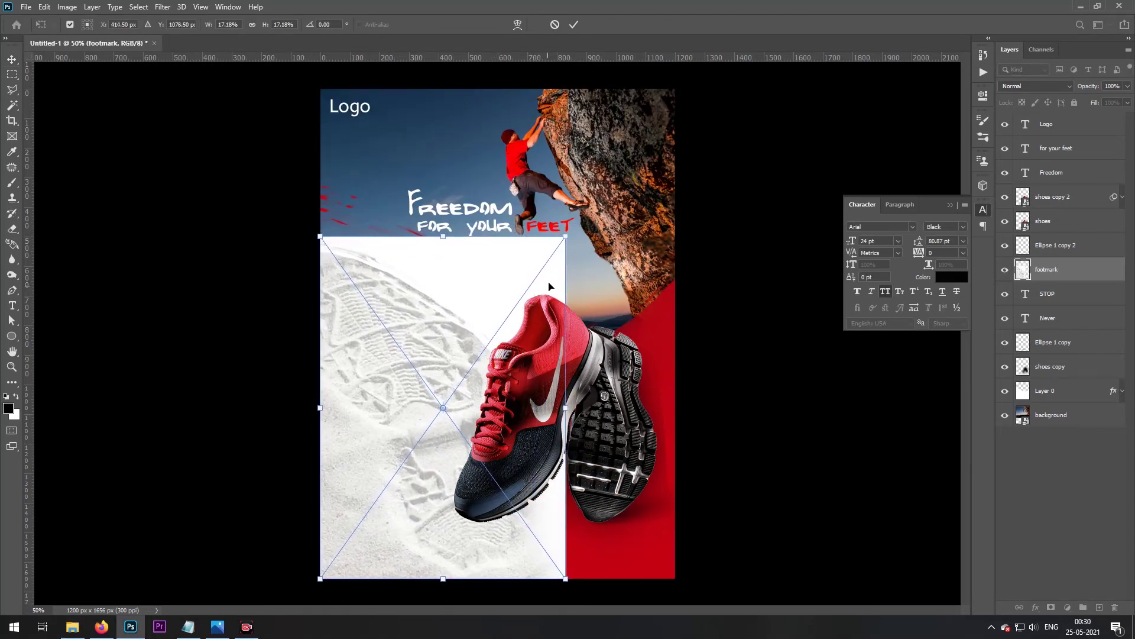
pyautogui.moveTo(565, 235); pyautogui.dragTo(551, 256)
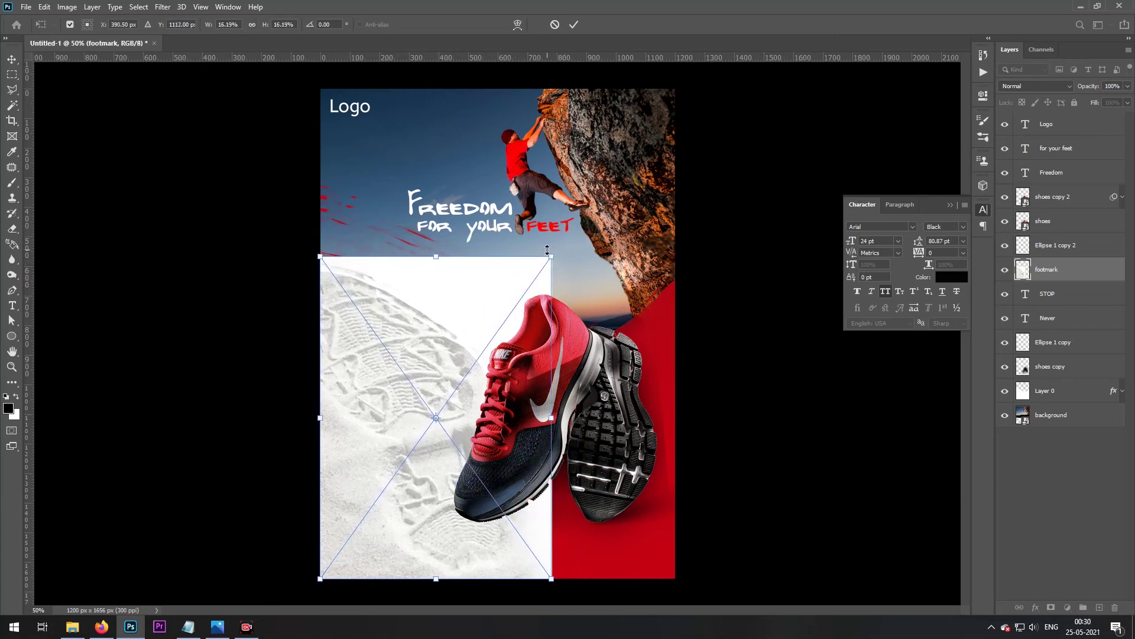
pyautogui.press('Return')
pyautogui.moveTo(1093, 279); pyautogui.dragTo(1079, 399)
# Copy the part of the footmark inside Layer 0's outline to a new layer and delete the original footmark layer
pyautogui.keyDown('alt'); pyautogui.click(1080, 400); pyautogui.keyUp('alt')
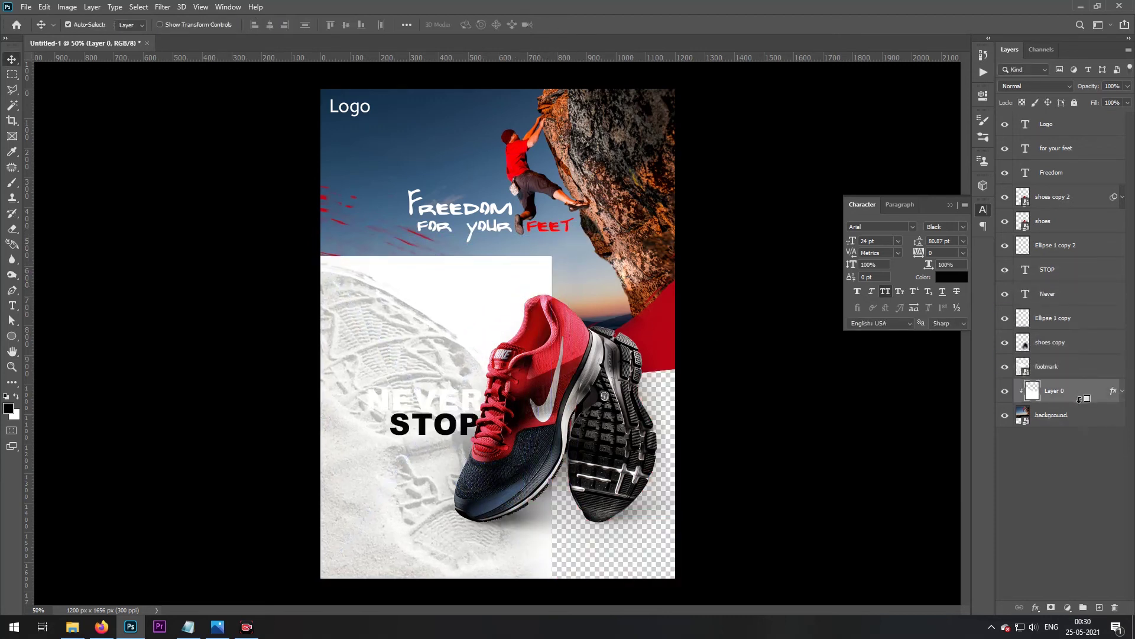
pyautogui.hotkey('ctrl', 'z')
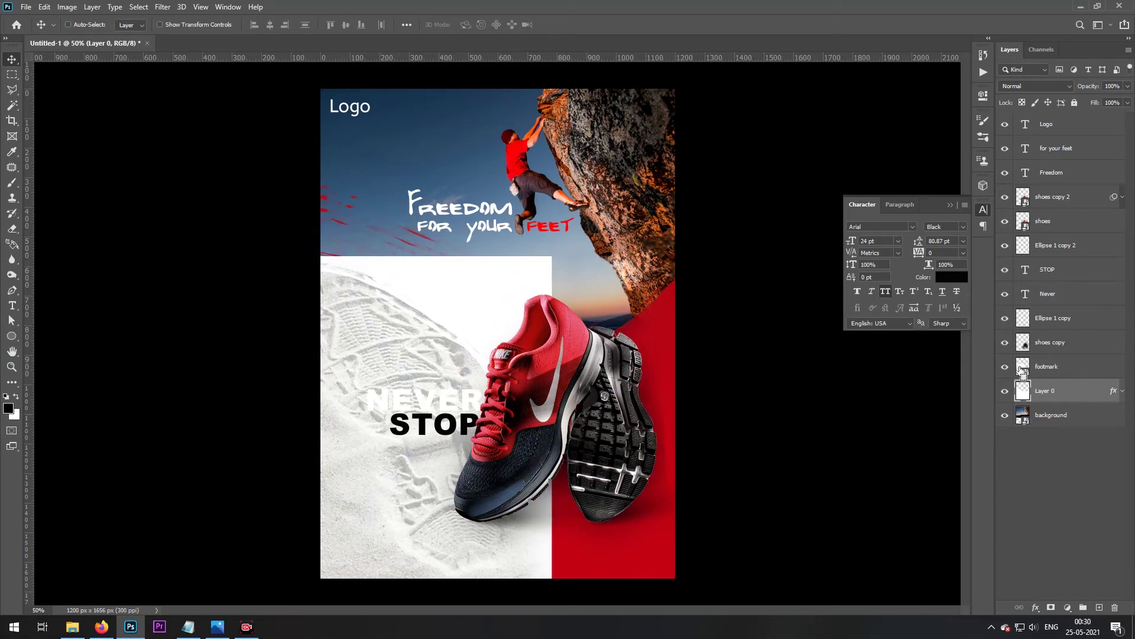
pyautogui.keyDown('ctrl'); pyautogui.click(1023, 373); pyautogui.keyUp('ctrl')
pyautogui.click(1090, 374)
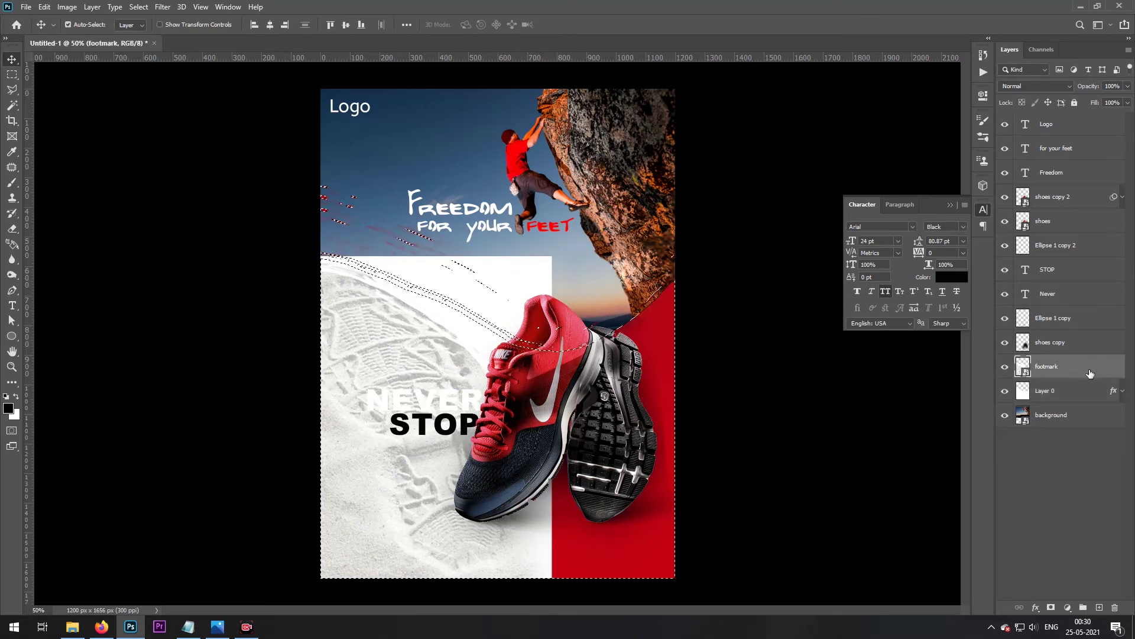
pyautogui.hotkey('ctrl', 'j')
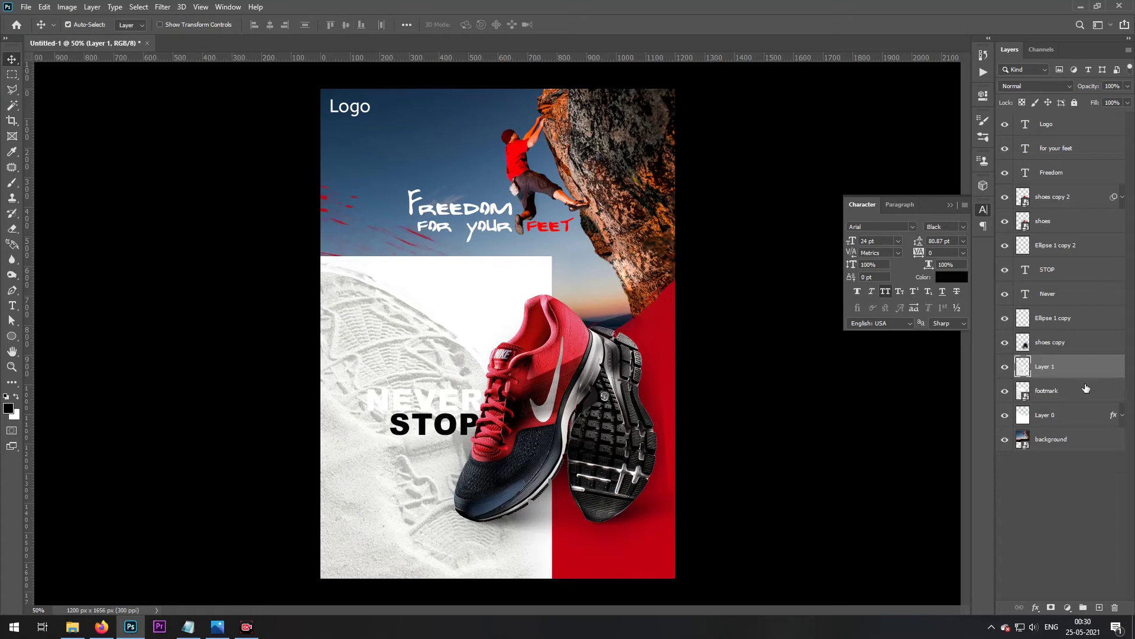
pyautogui.click(1085, 388)
pyautogui.press('Delete')
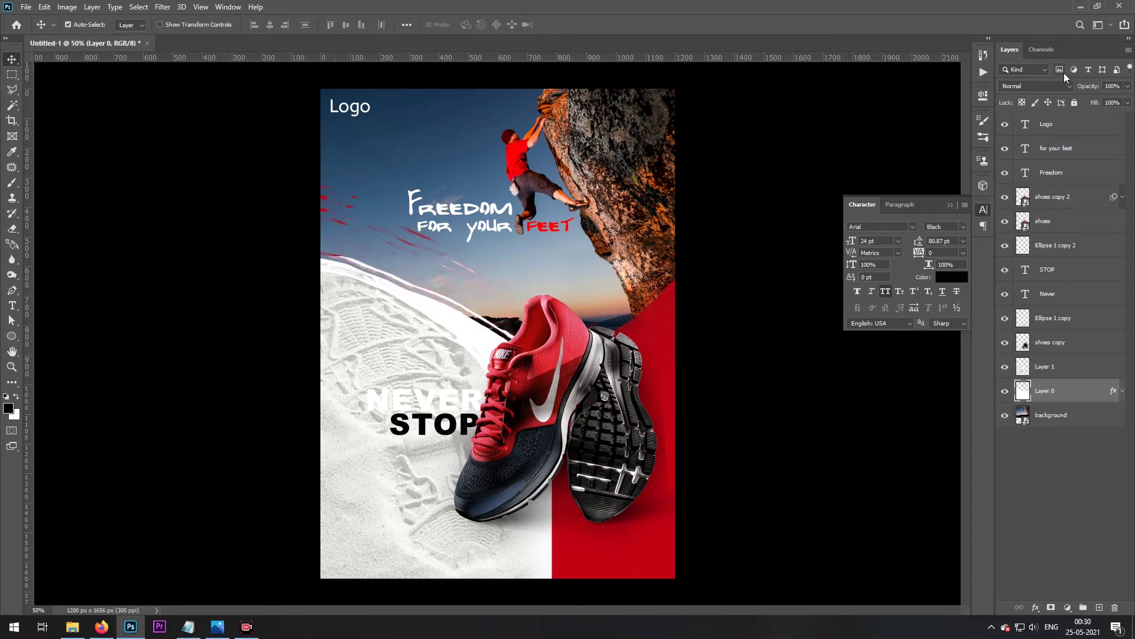
# Set the blend mode of Layer 0 to Overlay
pyautogui.click(1032, 86)
pyautogui.click(1032, 87)
pyautogui.click(1032, 86)
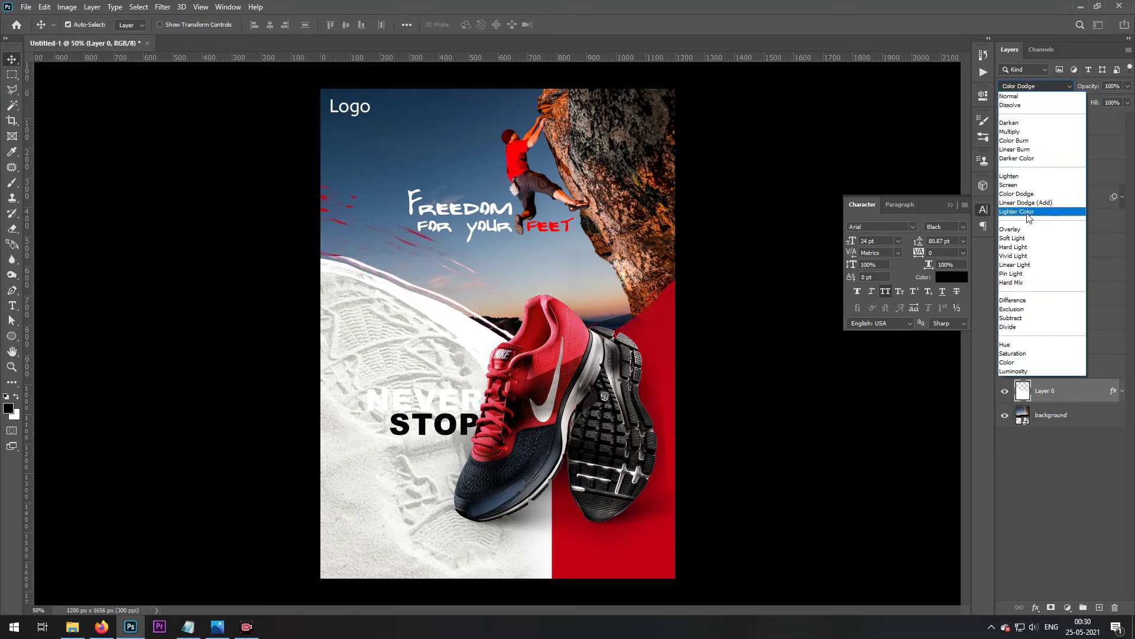
pyautogui.click(1026, 228)
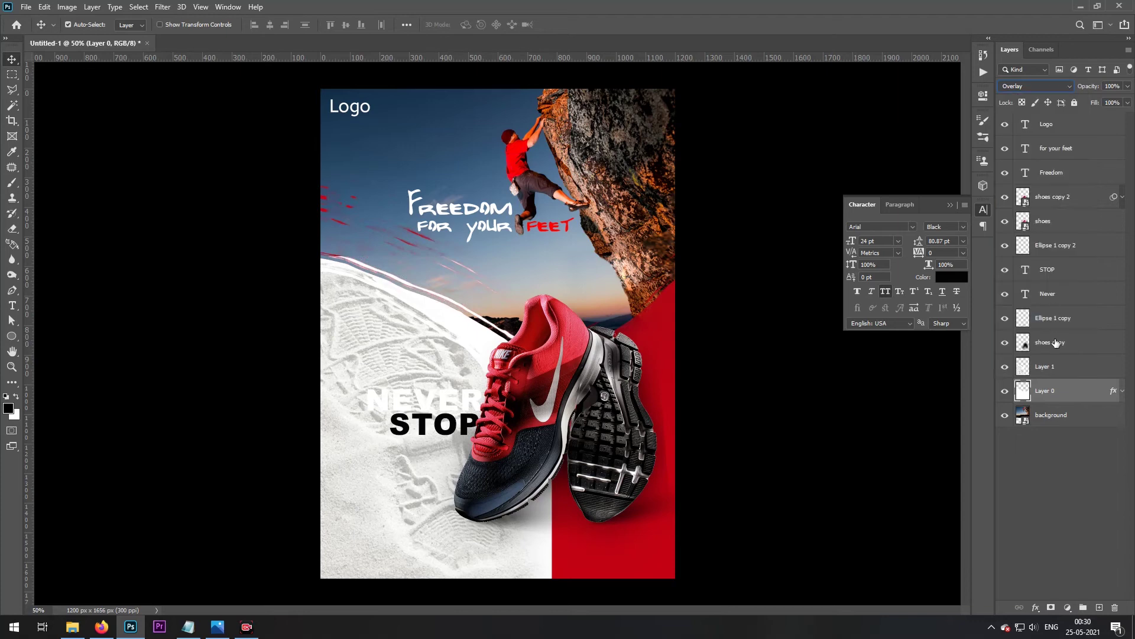
# Set the blend mode of the cut-out footmark layer, Layer 1, to Multiply
pyautogui.click(1056, 369)
pyautogui.click(1041, 84)
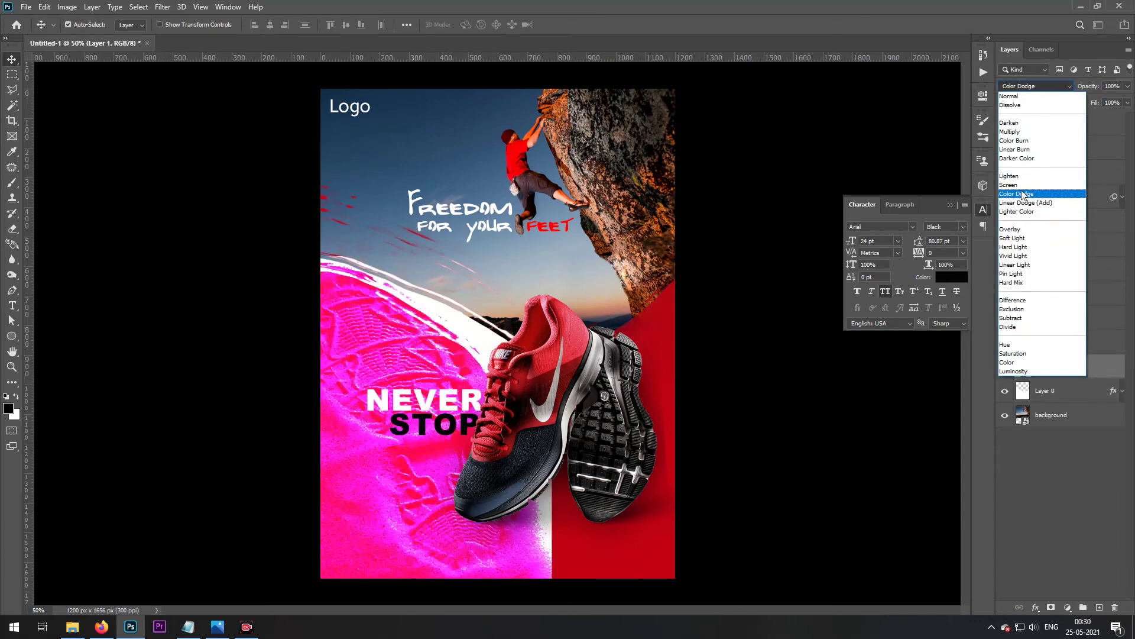
pyautogui.click(1023, 134)
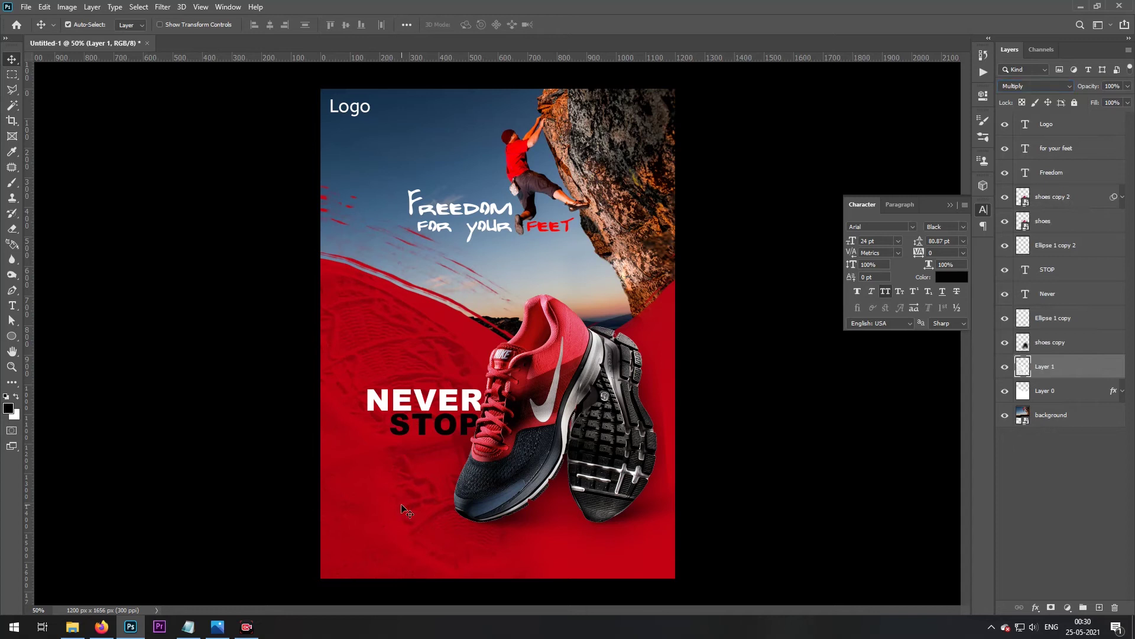
# Draw a full-width white rectangle of 1200 × 68 px near the banner's bottom edge and shift it slightly down
pyautogui.press('u')
pyautogui.rightClick(12, 336)
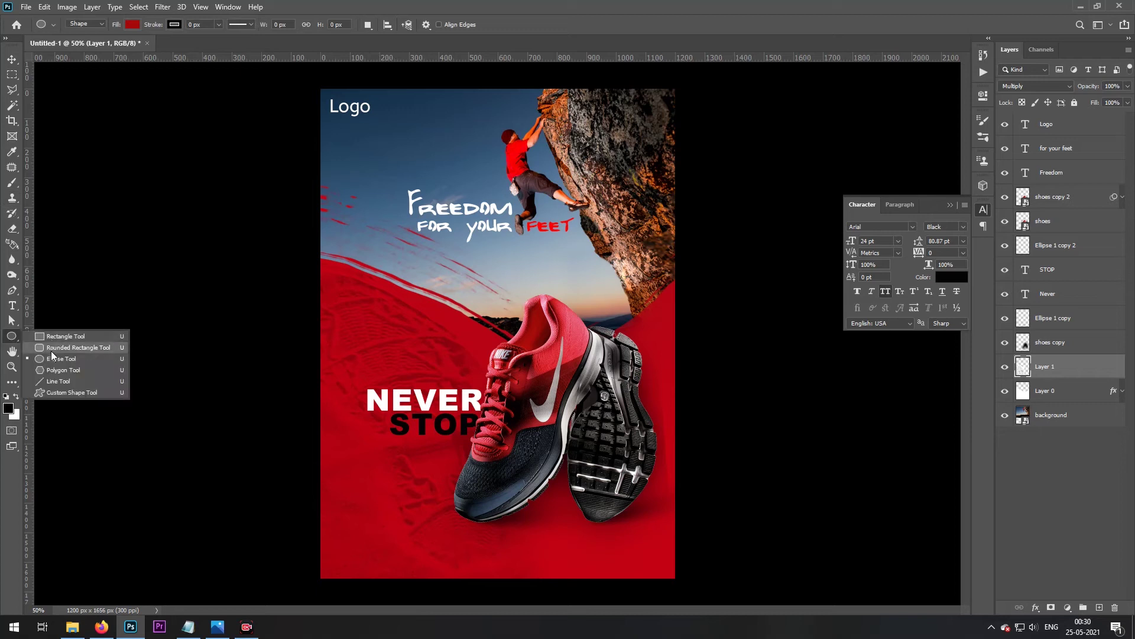
pyautogui.click(71, 336)
pyautogui.moveTo(321, 535); pyautogui.dragTo(676, 556)
pyautogui.click(950, 91)
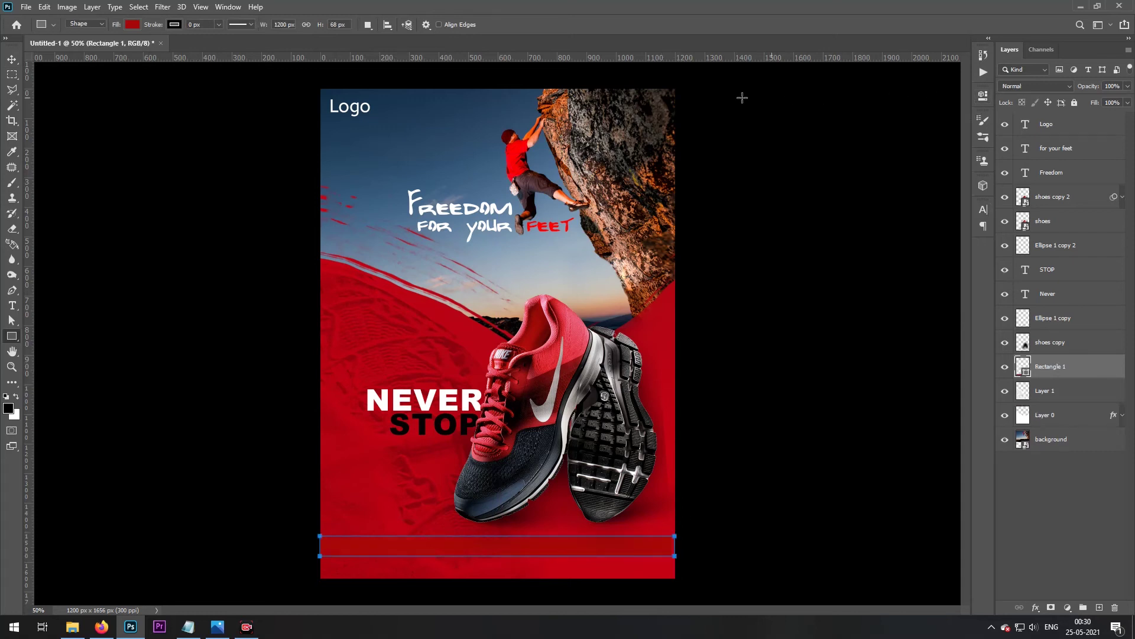
pyautogui.hotkey('ctrl', 'BackSpace')
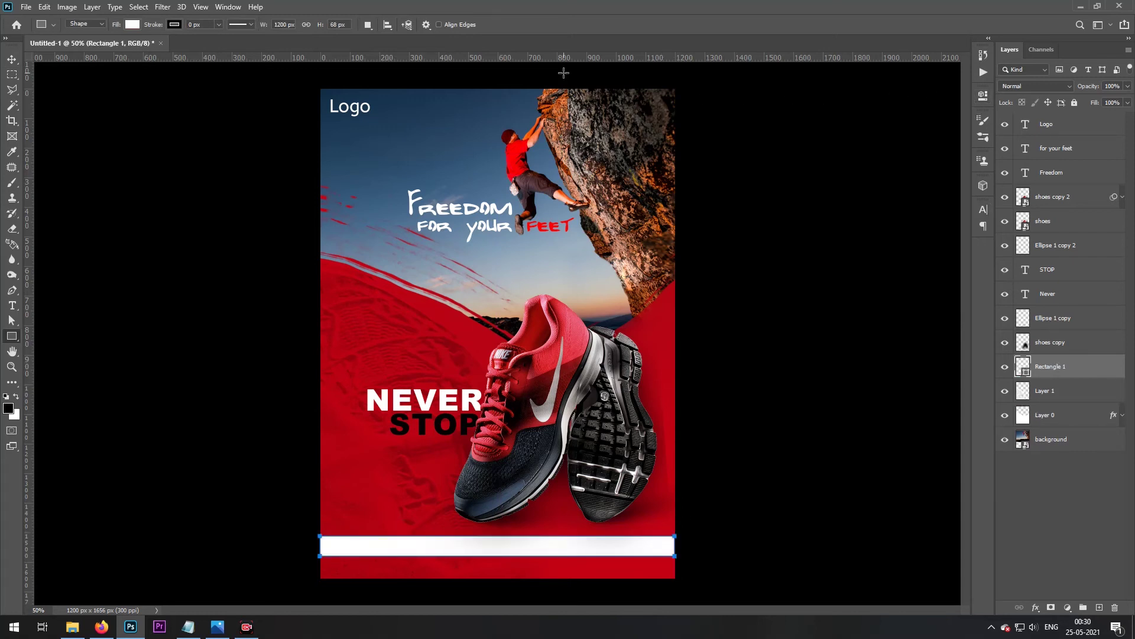
pyautogui.press('v')
pyautogui.moveTo(514, 545); pyautogui.dragTo(514, 550)
# Crop the canvas to 1200 × 1608 px, trimming the red area below the white strip
pyautogui.click(514, 567)
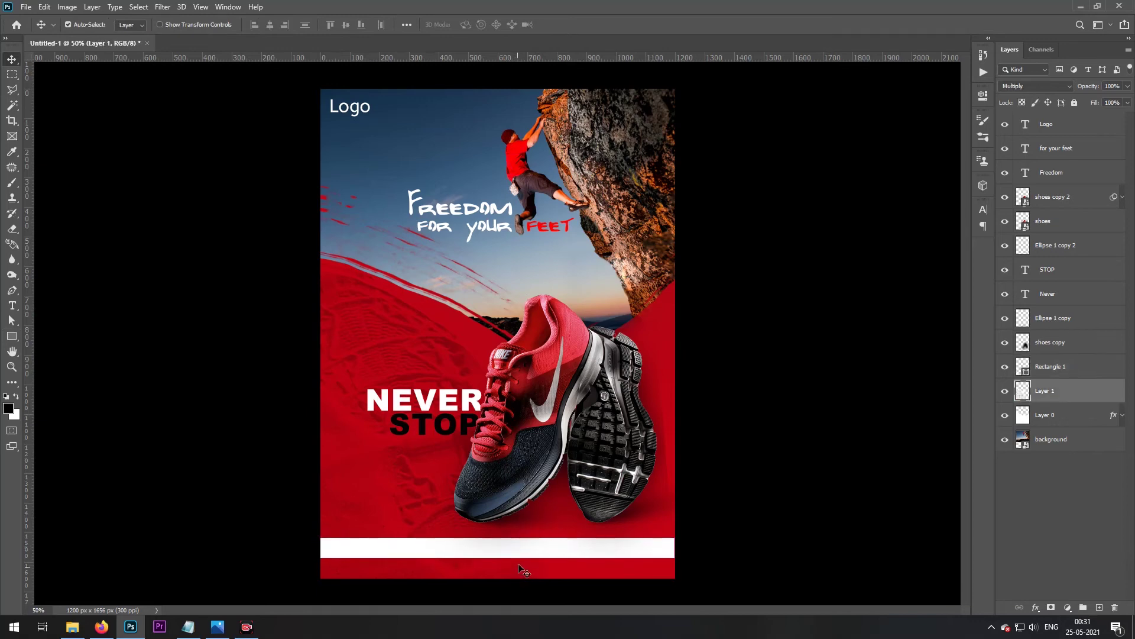
pyautogui.click(611, 573)
pyautogui.press('c')
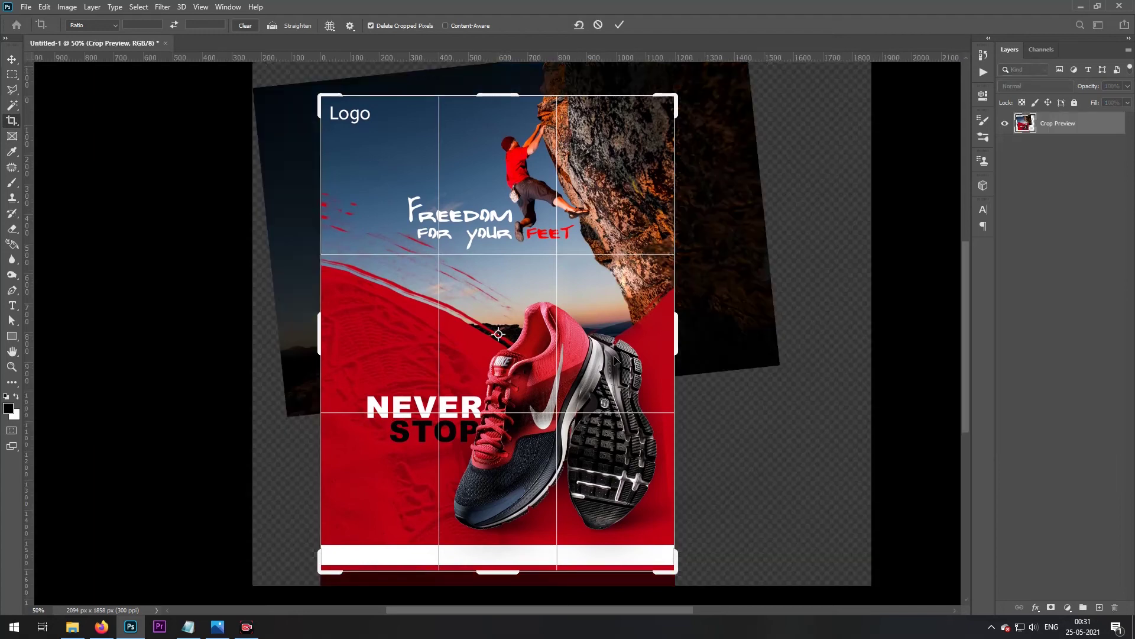
pyautogui.click(620, 24)
pyautogui.press('v')
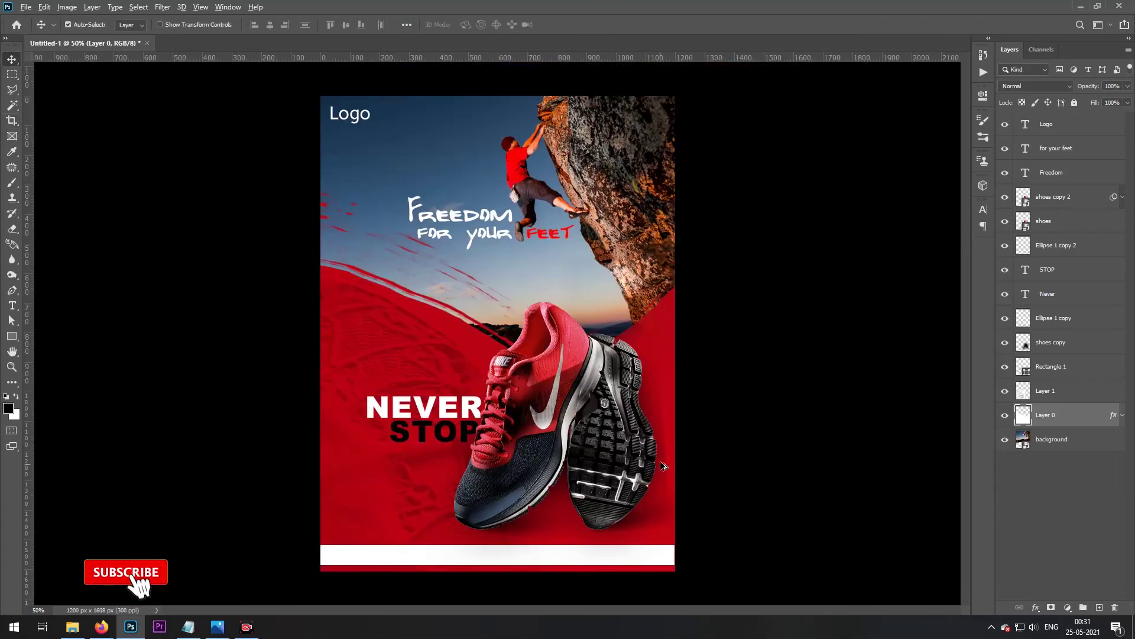
# Add the text "NEW" below STOP and bring its layer directly above the shoes layer
pyautogui.scroll(1, 642, 401)
pyautogui.moveTo(396, 403); pyautogui.dragTo(514, 273)
pyautogui.press('t')
pyautogui.click(495, 384)
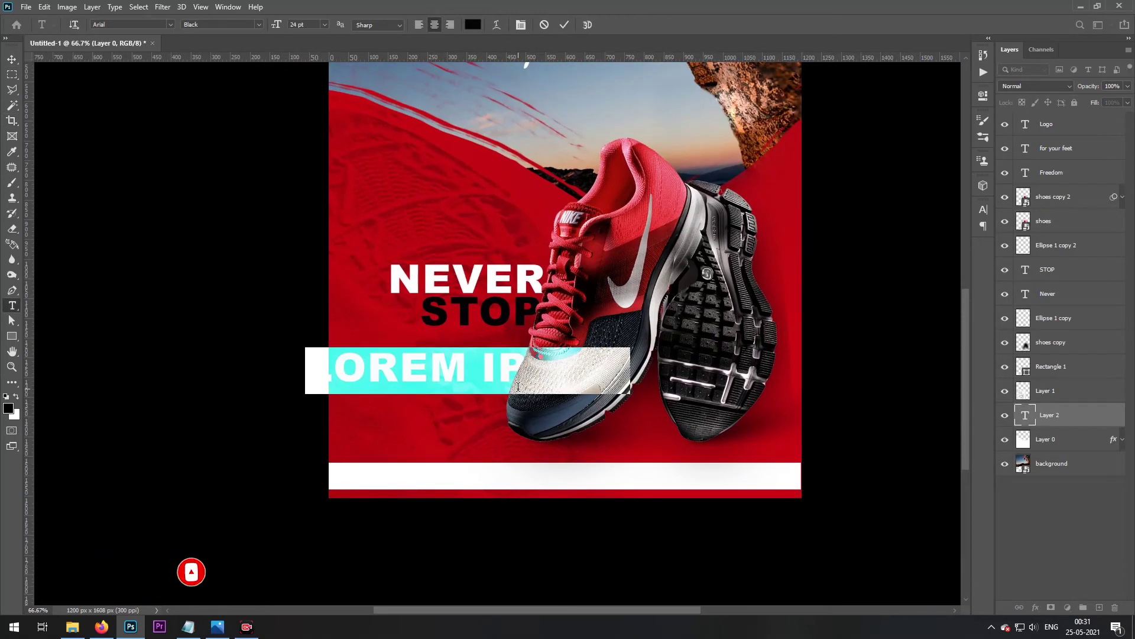
pyautogui.write('NEW')
pyautogui.hotkey('ctrl', 'Return')
pyautogui.press('v')
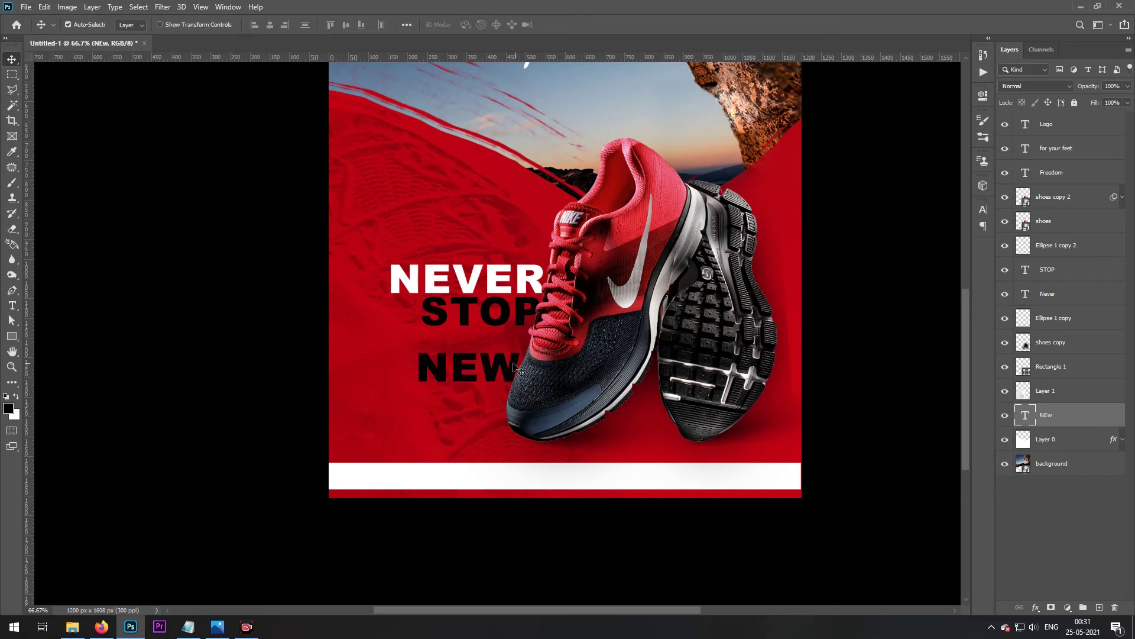
pyautogui.moveTo(467, 378)
pyautogui.mouseDown()
pyautogui.moveTo(410, 375)
pyautogui.moveTo(464, 374)
pyautogui.mouseUp()
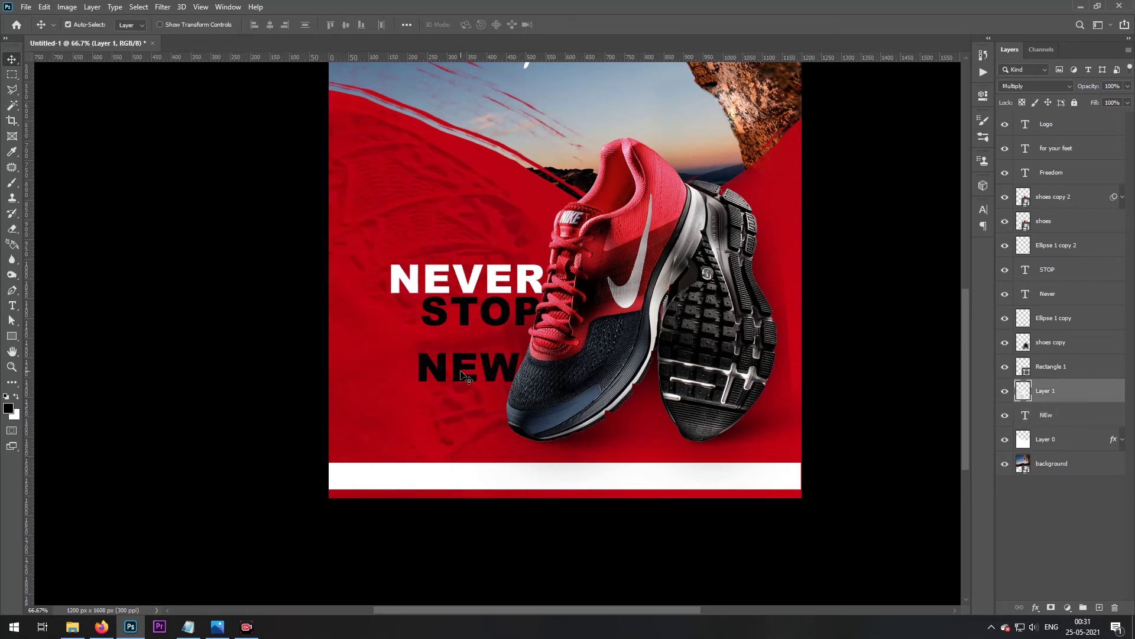
pyautogui.moveTo(1085, 413); pyautogui.dragTo(1074, 211)
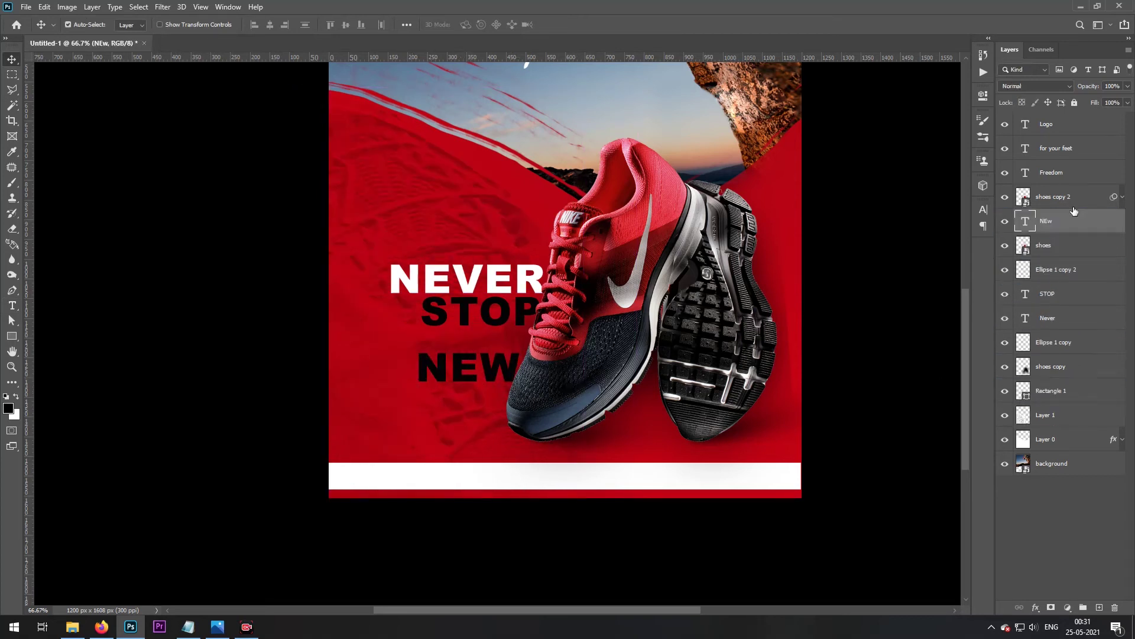
# Move NEW to the red area's lower-left corner, duplicate it directly below, and change the copy's text to "SPORTS"
pyautogui.moveTo(441, 376); pyautogui.dragTo(363, 428)
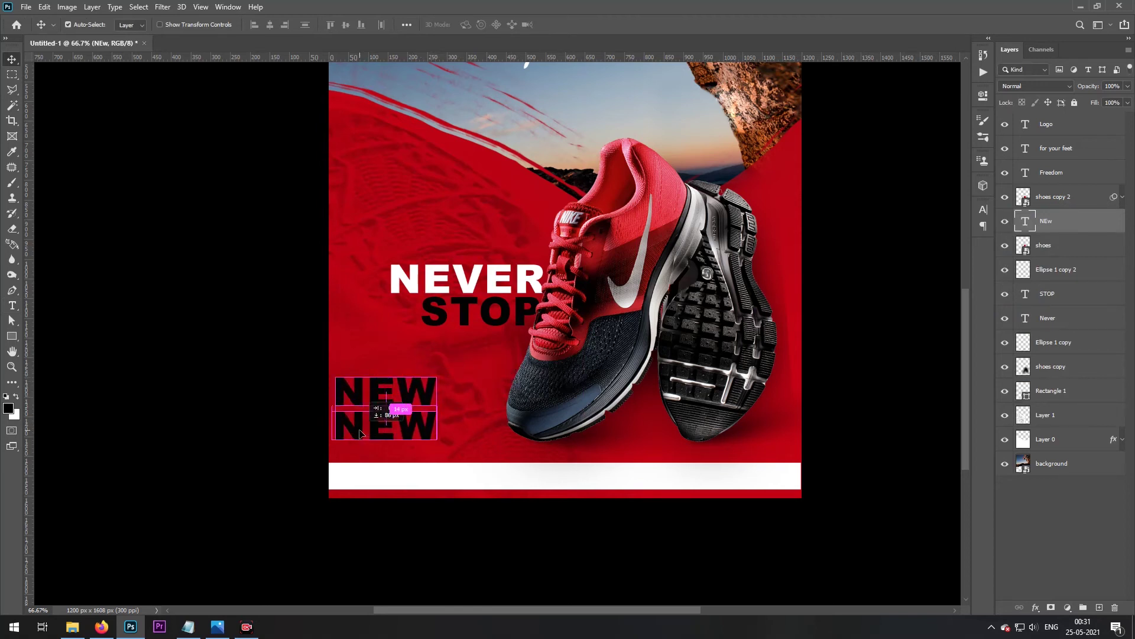
pyautogui.press('t')
pyautogui.doubleClick(369, 422)
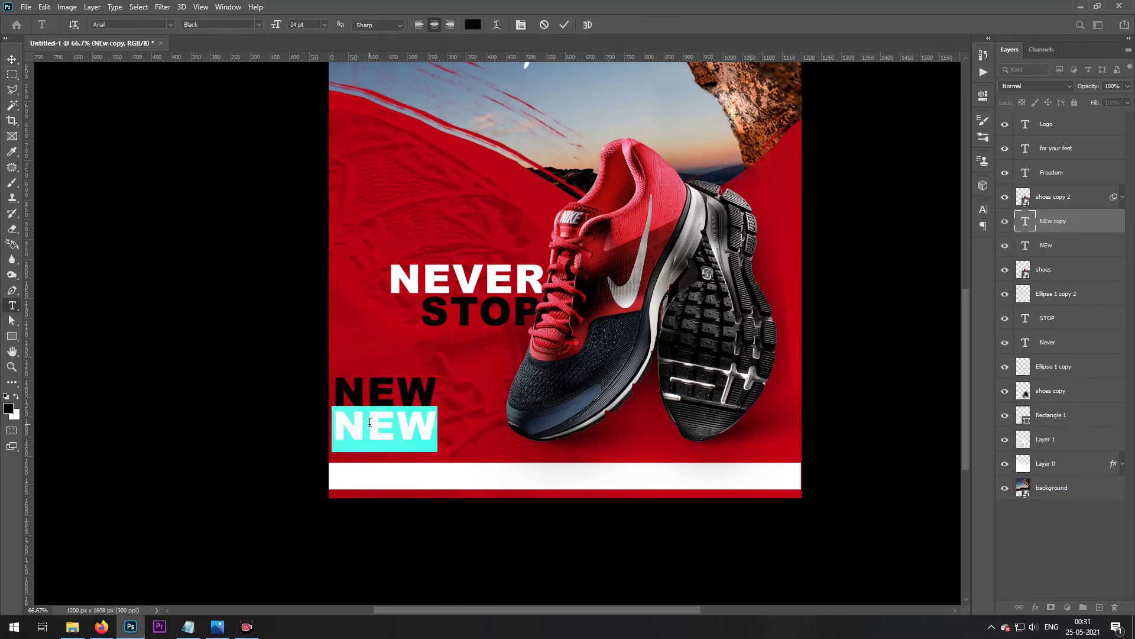
pyautogui.write('SPORTS')
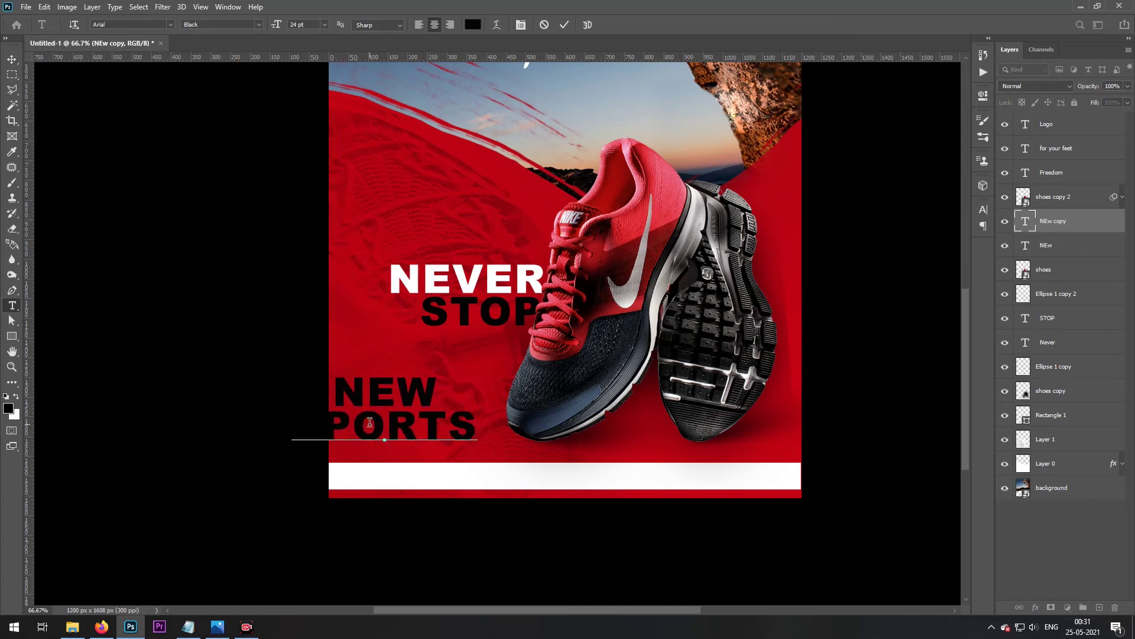
pyautogui.hotkey('ctrl', 'Return')
pyautogui.press('v')
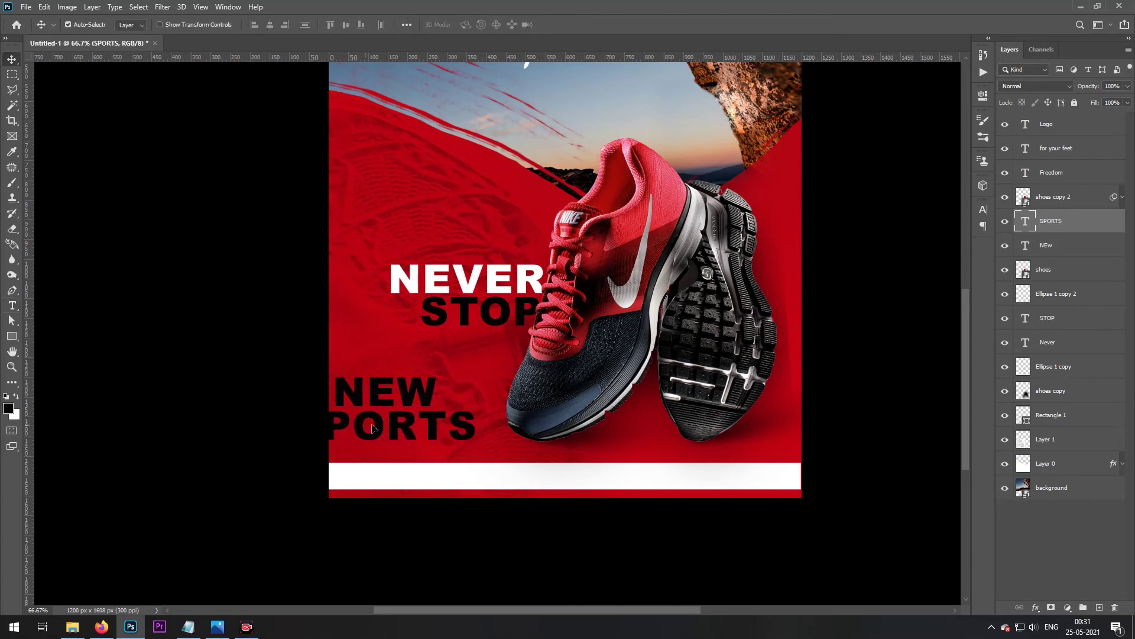
# Align SPORTS with NEW's left edge, duplicate it onto the white strip, and change the copy's text to "COLLECTON"
pyautogui.moveTo(371, 425); pyautogui.dragTo(404, 494)
pyautogui.press('t')
pyautogui.click(402, 485)
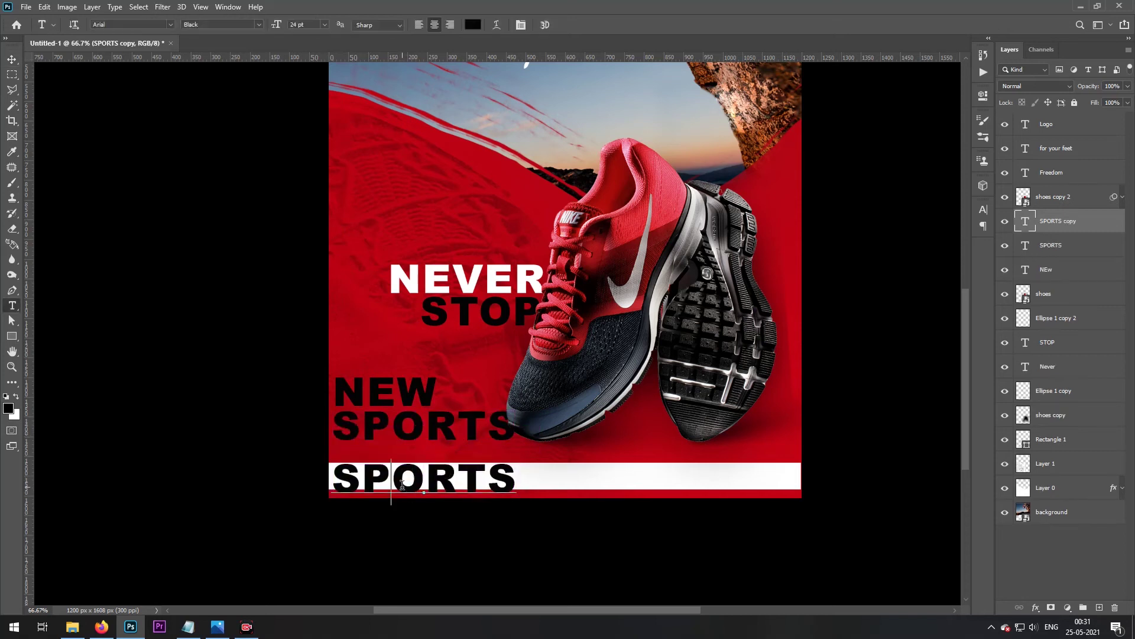
pyautogui.hotkey('ctrl', 'a')
pyautogui.write('CO')
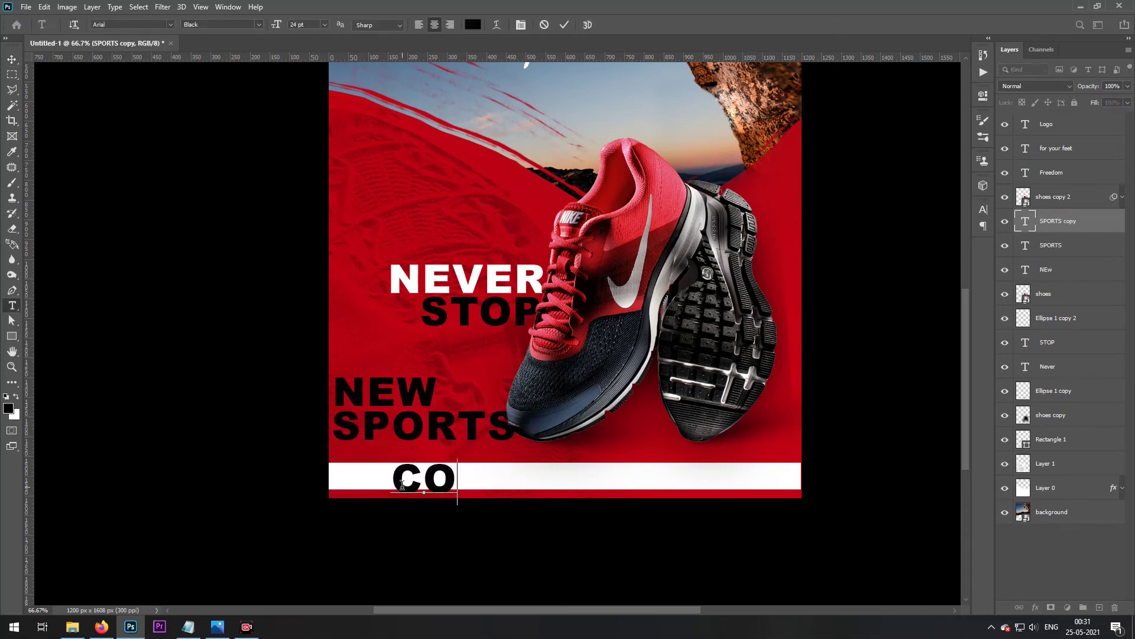
pyautogui.write('LLECTON')
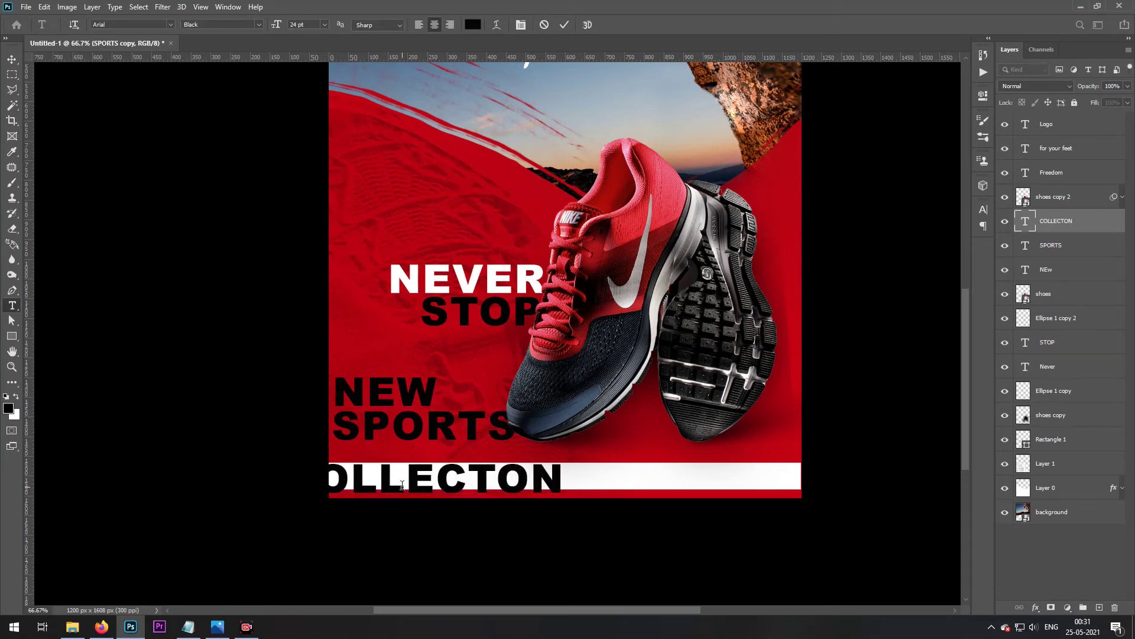
# Finish the COLLECTON text and move it right along the white strip until the whole word fits on the canvas
pyautogui.hotkey('ctrl', 'Return')
pyautogui.press('v')
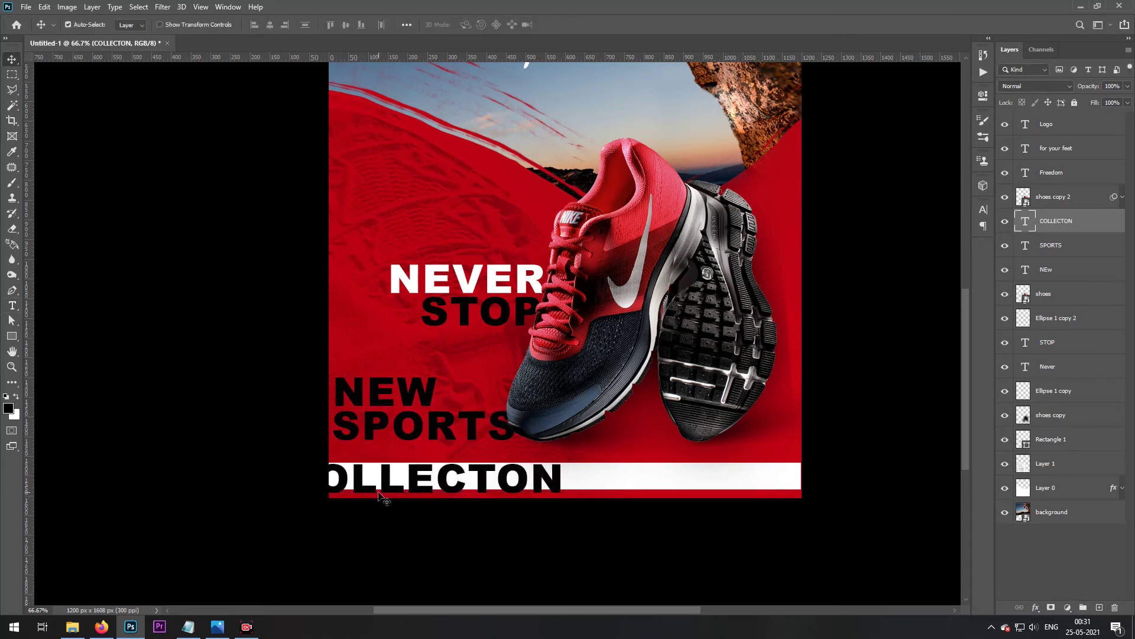
pyautogui.moveTo(389, 487); pyautogui.dragTo(470, 485)
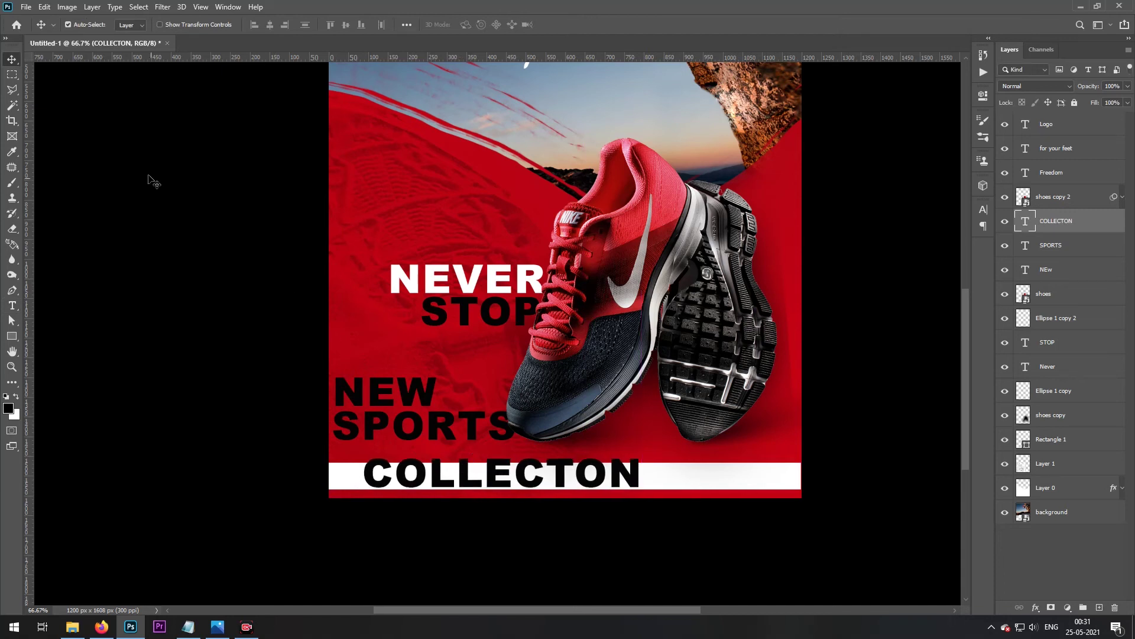
# Set the COLLECTON text's font to Resolve-BoldNrw Regular
pyautogui.press('t')
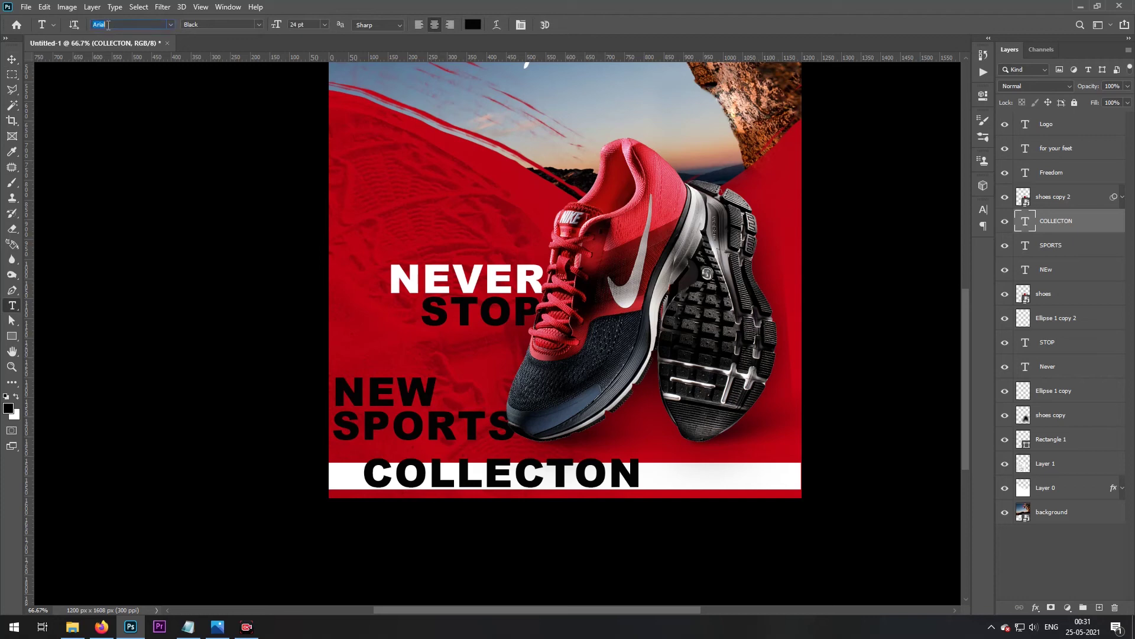
pyautogui.write('re')
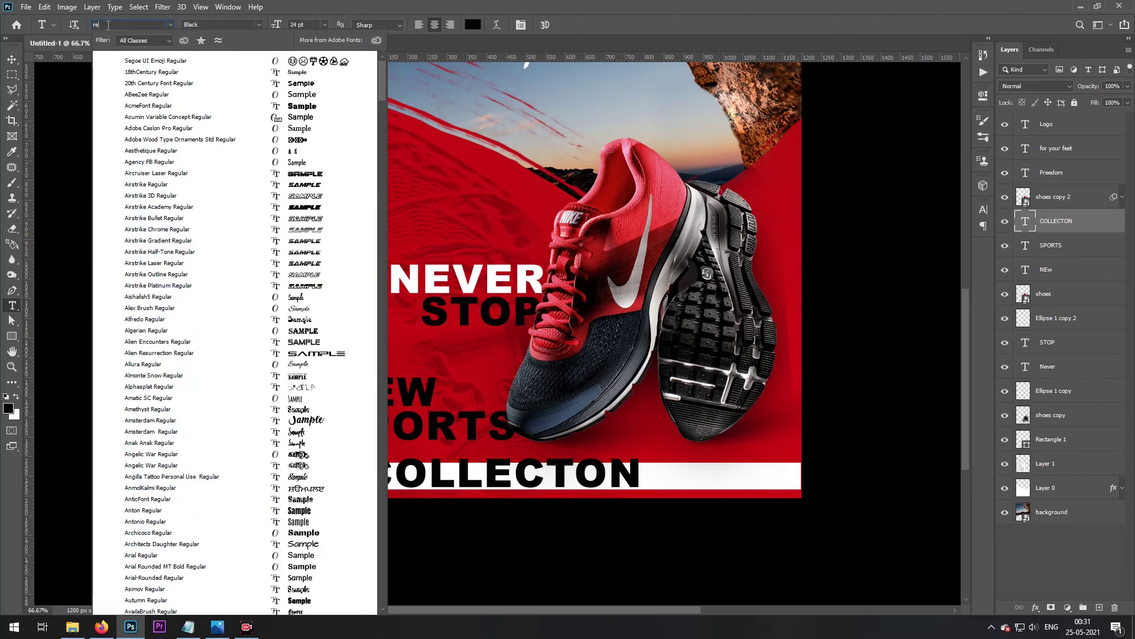
pyautogui.write('solve')
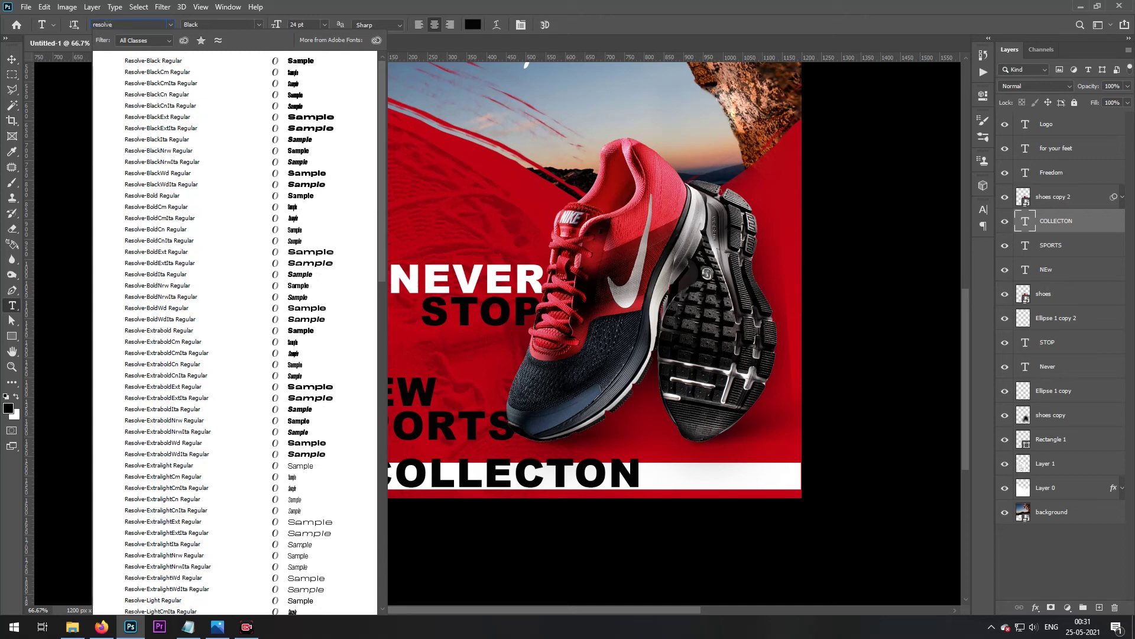
pyautogui.write('-bol')
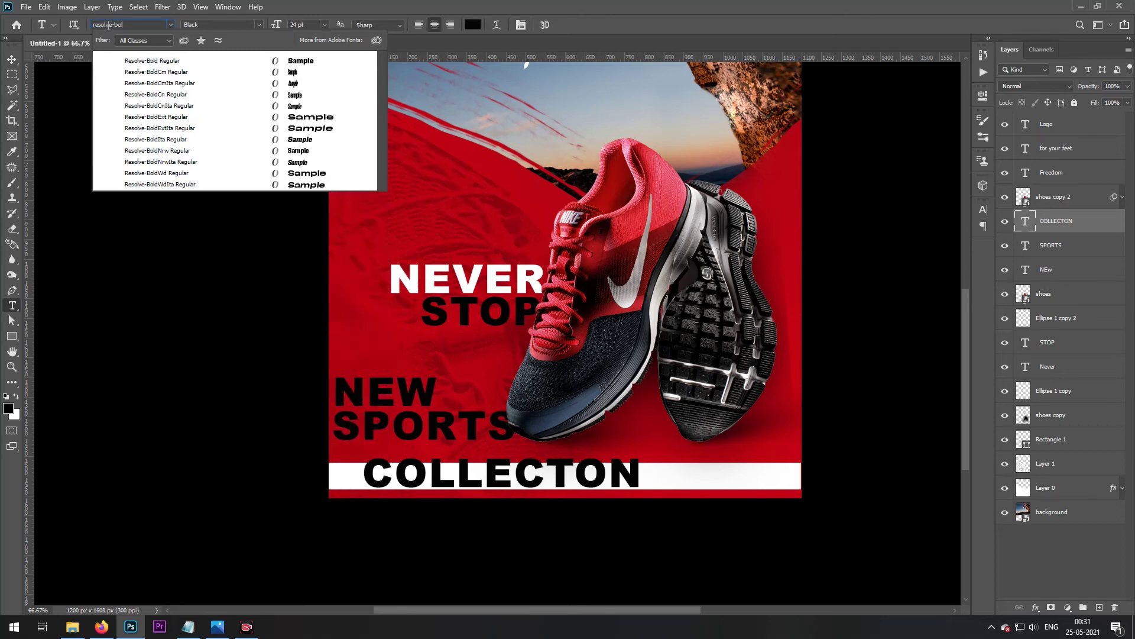
pyautogui.click(146, 151)
pyautogui.click(12, 59)
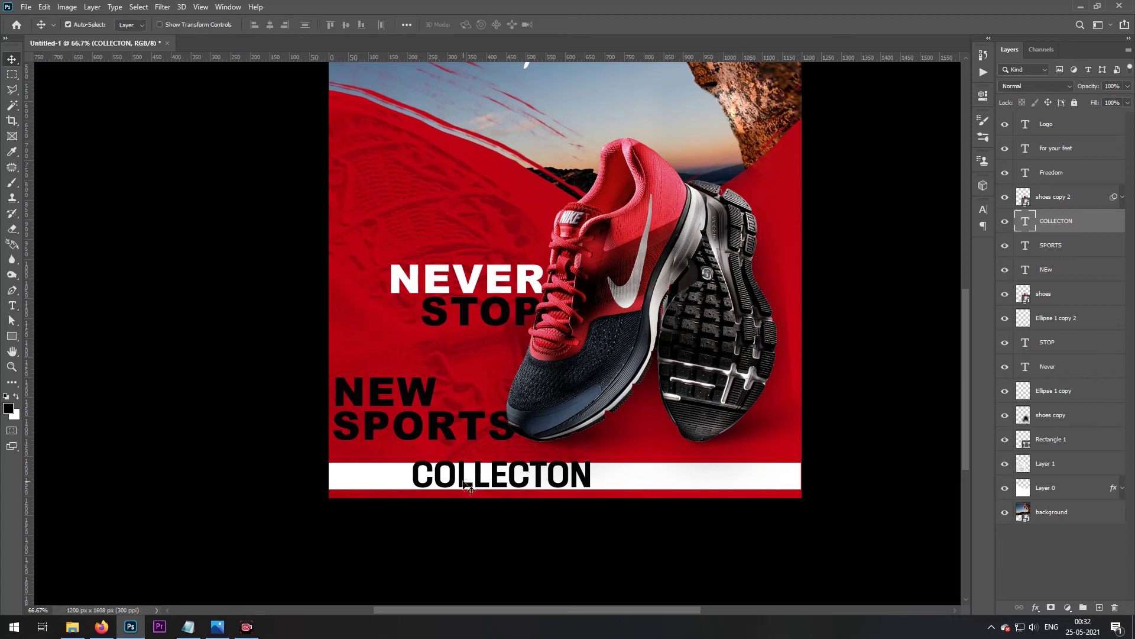
# Move COLLECTON to the left end of the white strip and scale it down to about 85%
pyautogui.moveTo(467, 486); pyautogui.dragTo(402, 486)
pyautogui.hotkey('ctrl', 't')
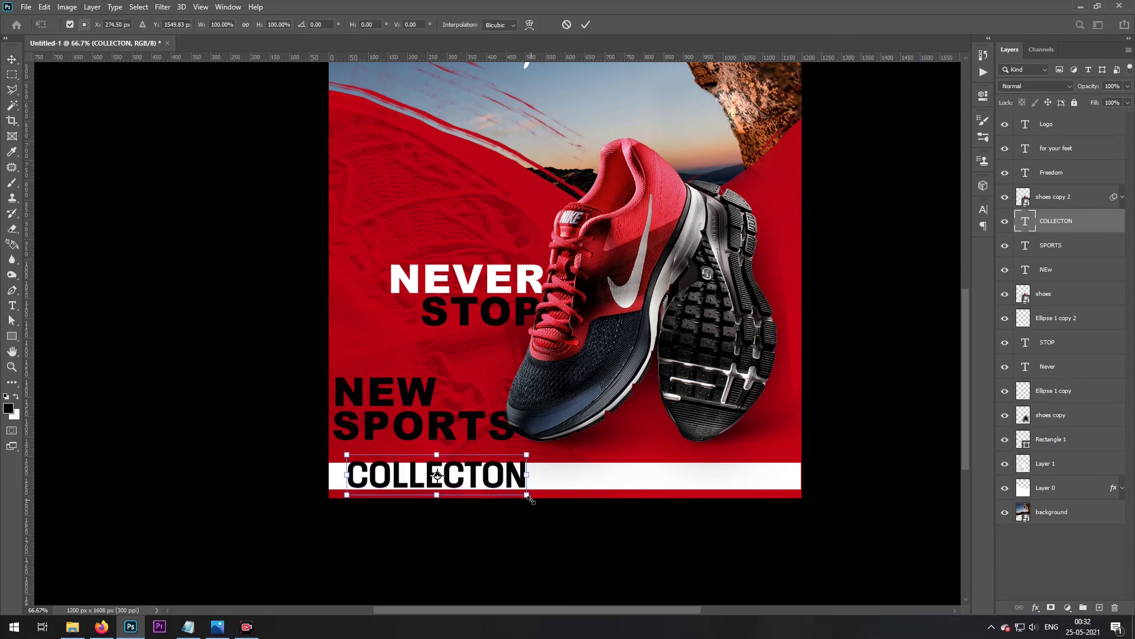
pyautogui.moveTo(529, 497); pyautogui.dragTo(492, 456)
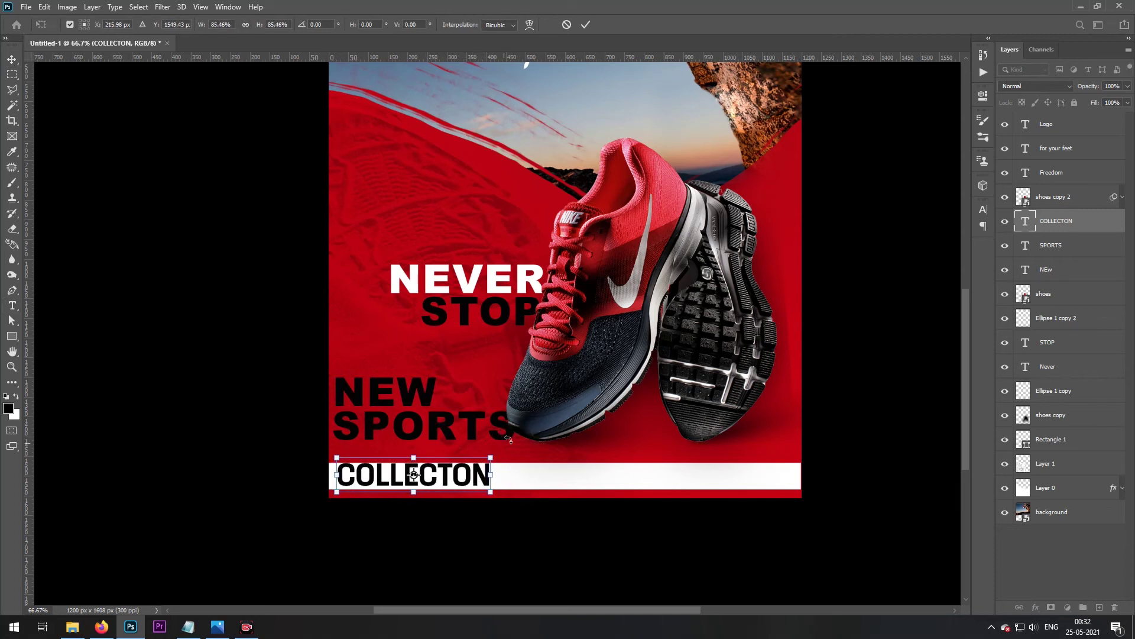
pyautogui.press('Return')
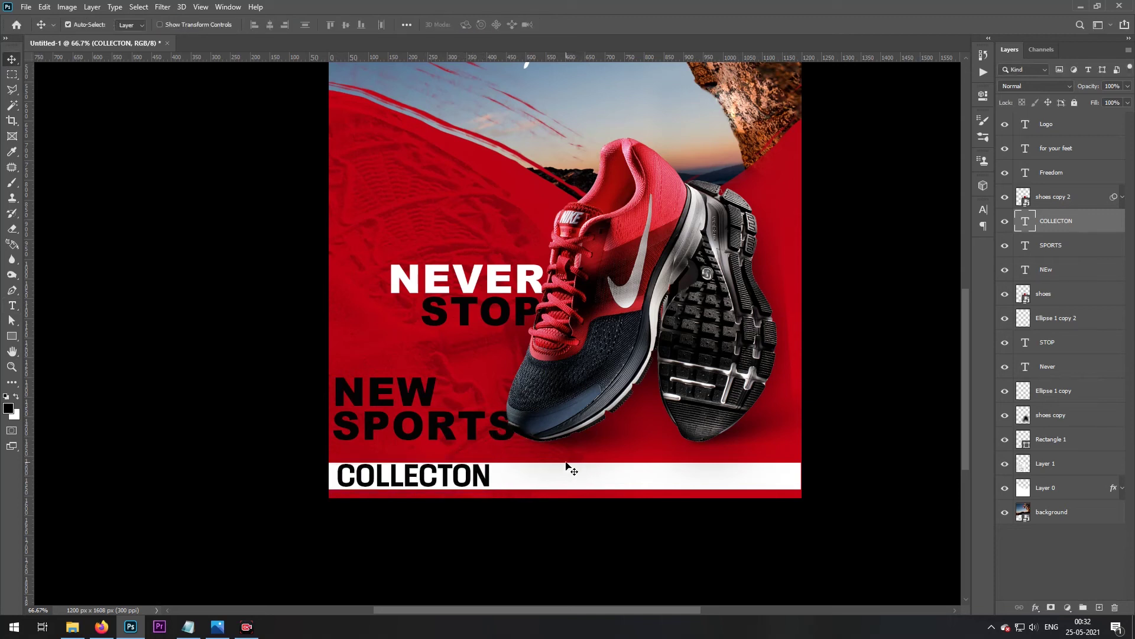
# Set the font of both the SPORTS and NEW texts to Ostrich Sans
pyautogui.click(417, 422)
pyautogui.keyDown('shift'); pyautogui.click(418, 395); pyautogui.keyUp('shift')
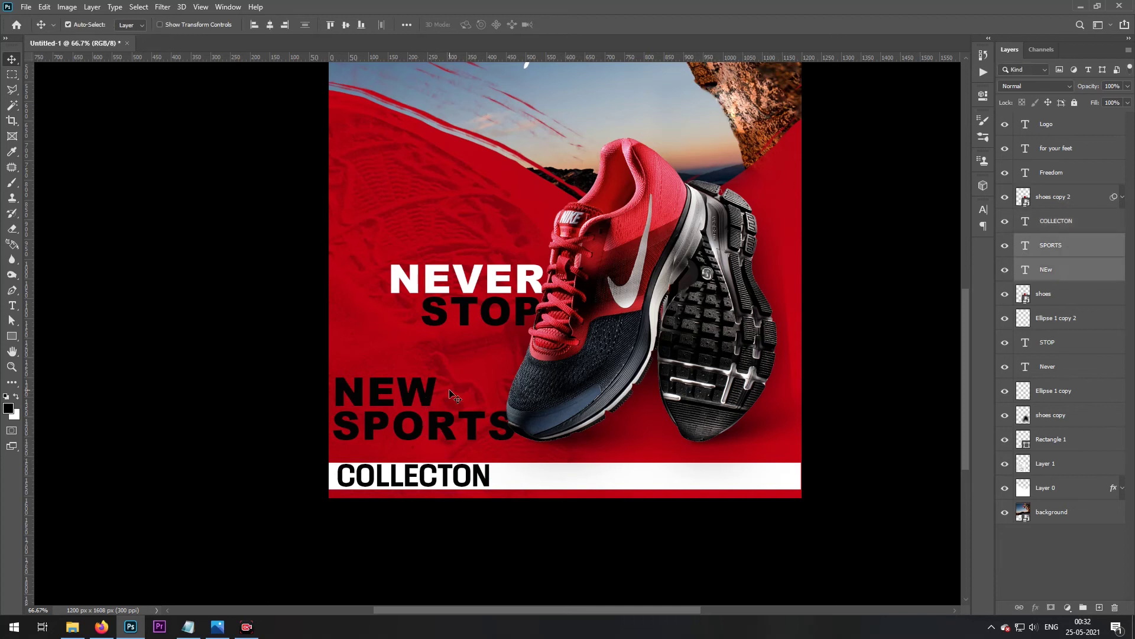
pyautogui.press('t')
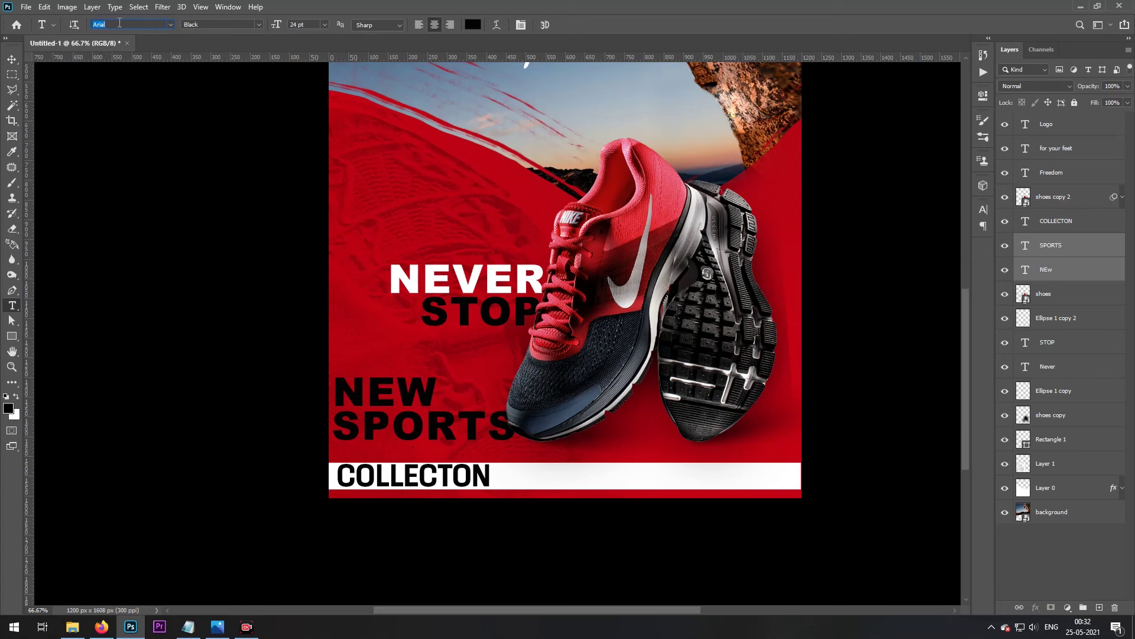
pyautogui.write('o')
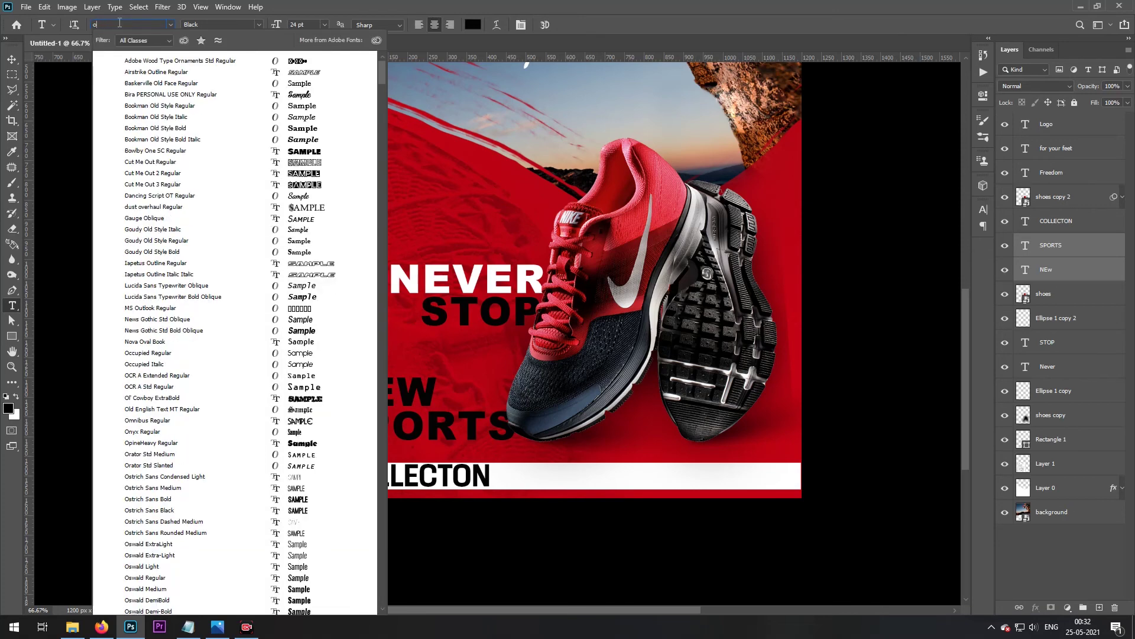
pyautogui.write('strich')
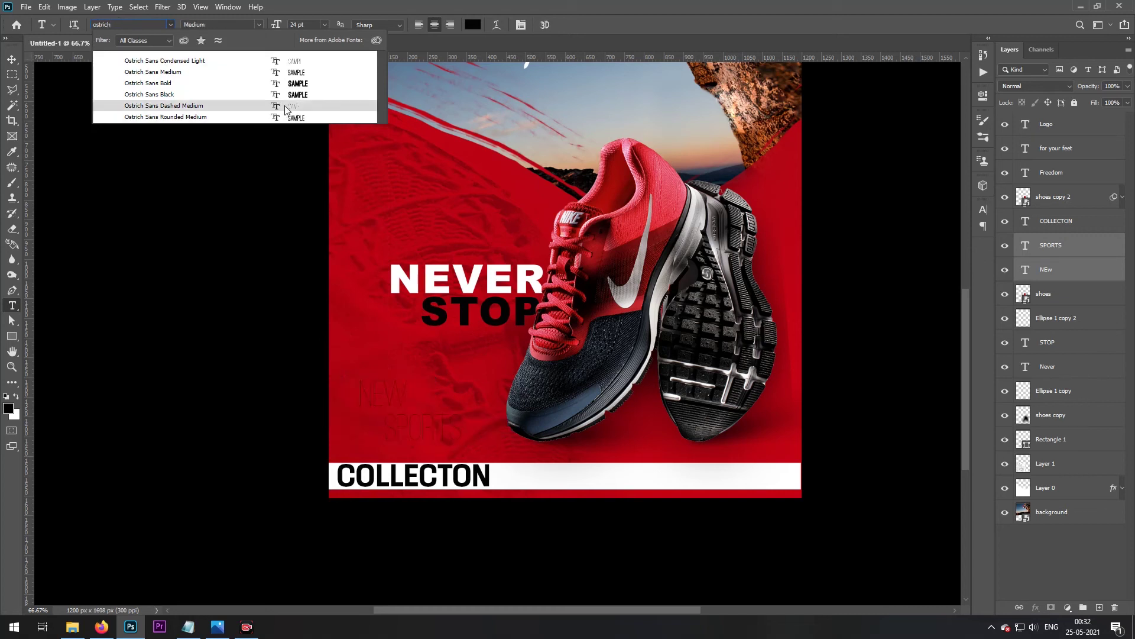
pyautogui.click(290, 72)
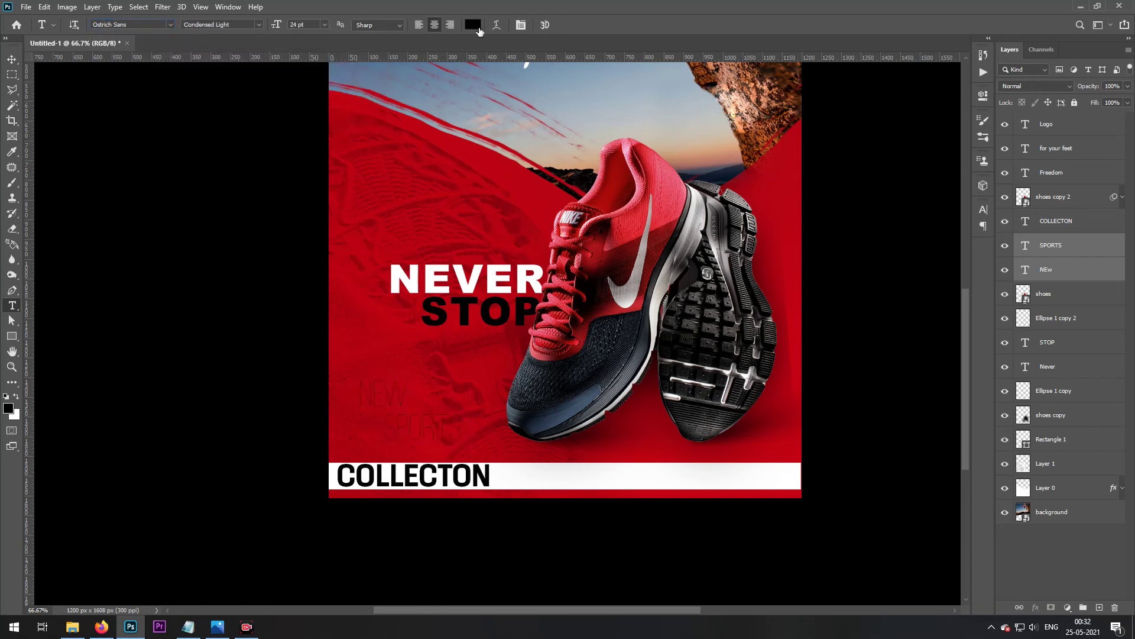
# Change the color of the NEW and SPORTS texts to white (#ffffff)
pyautogui.click(473, 24)
pyautogui.click(44, 287)
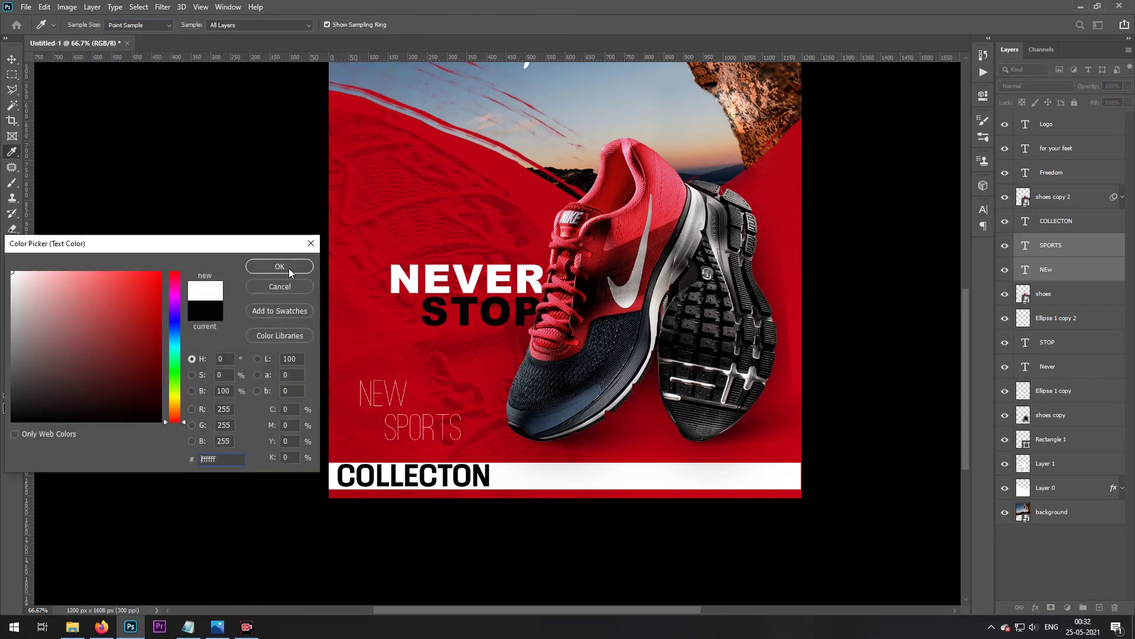
pyautogui.click(288, 268)
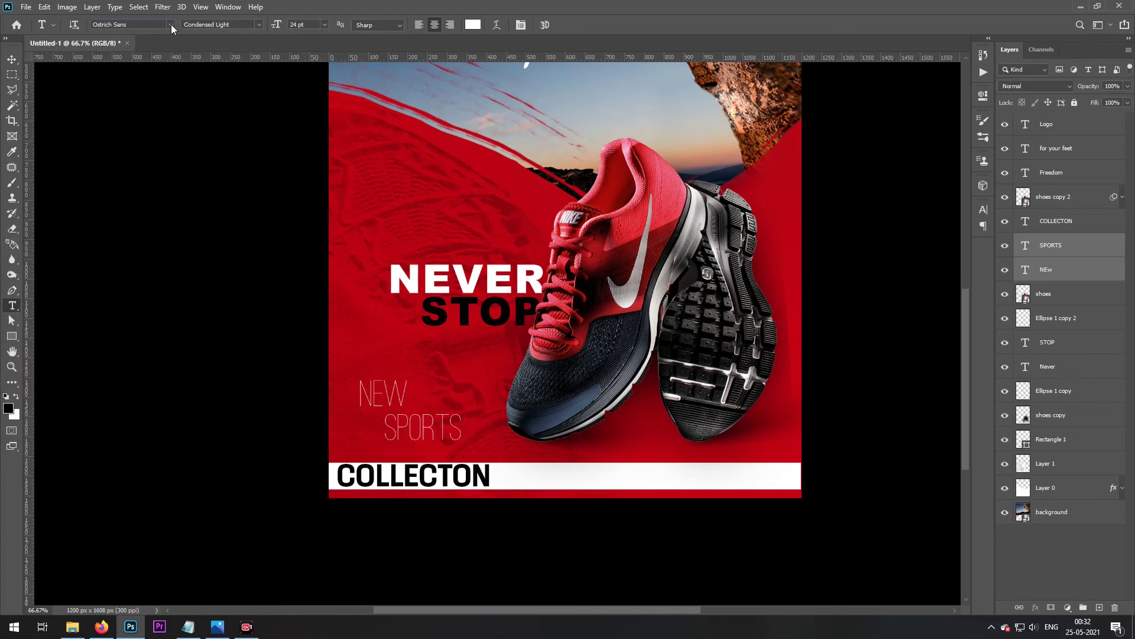
# Set the font style of NEW and SPORTS to Medium
pyautogui.click(171, 24)
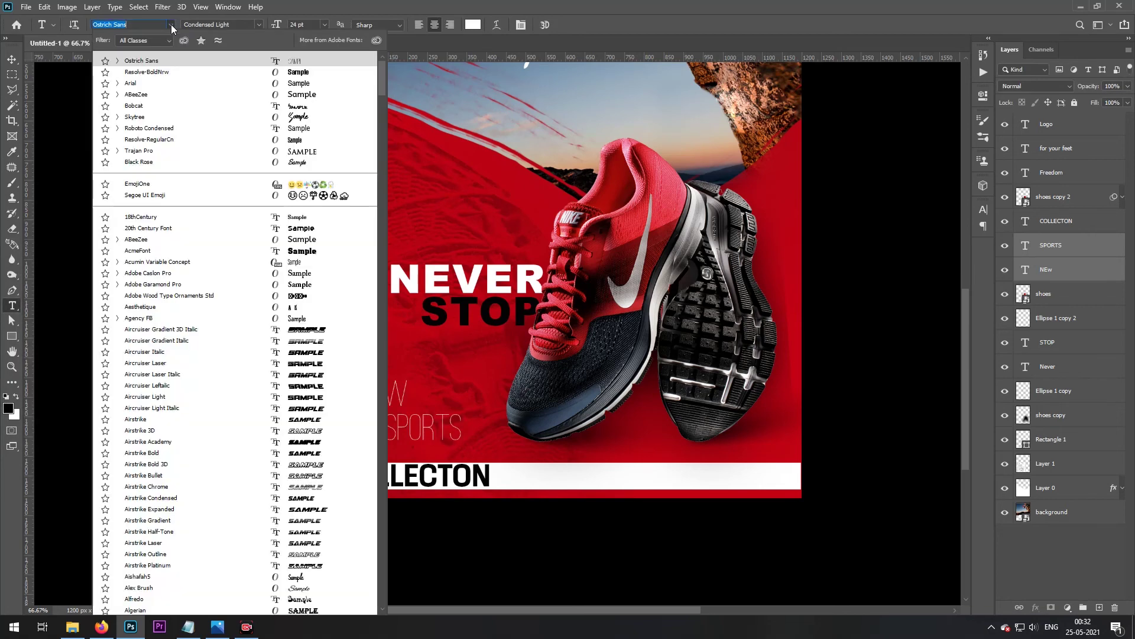
pyautogui.click(172, 24)
pyautogui.click(255, 29)
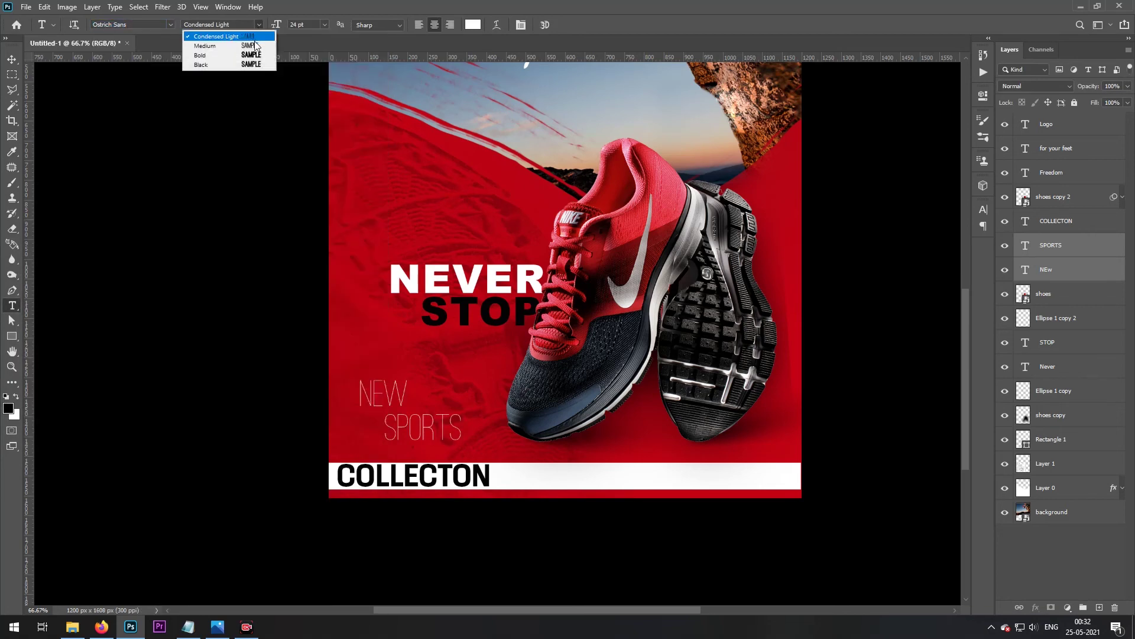
pyautogui.click(255, 47)
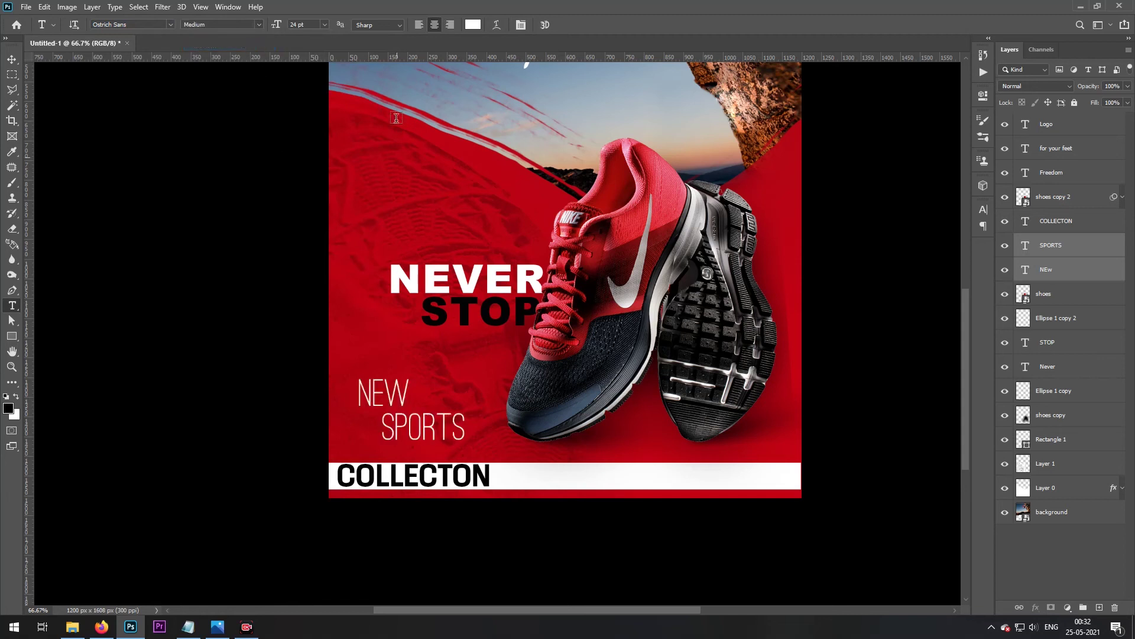
# Try the Bold font style on NEW and SPORTS, and undo it
pyautogui.click(258, 25)
pyautogui.click(253, 58)
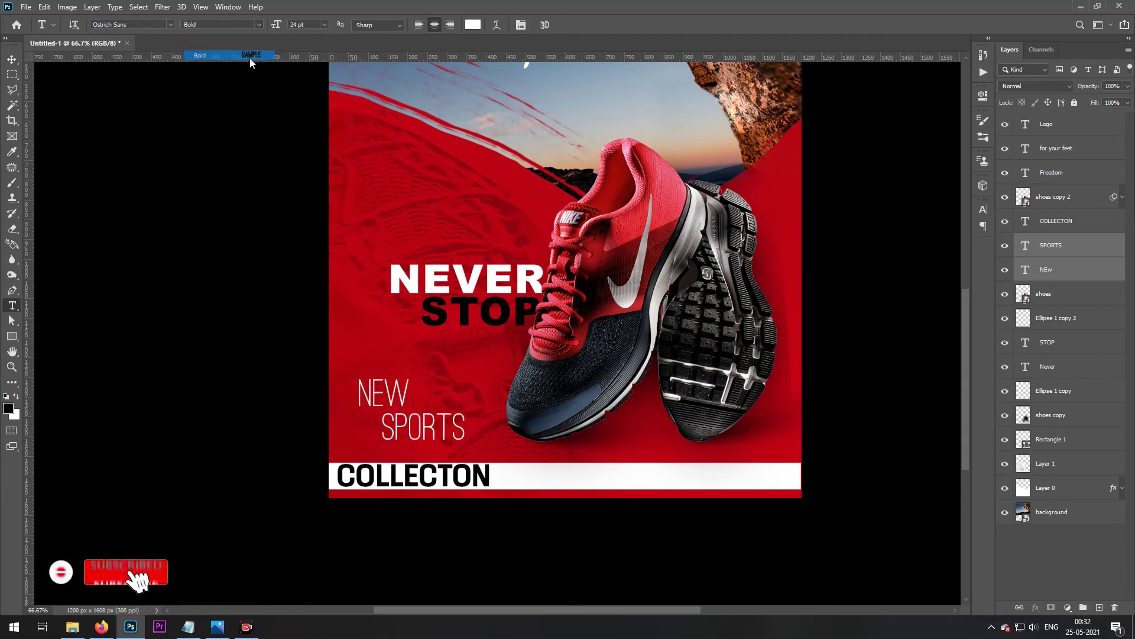
pyautogui.hotkey('ctrl', 'z')
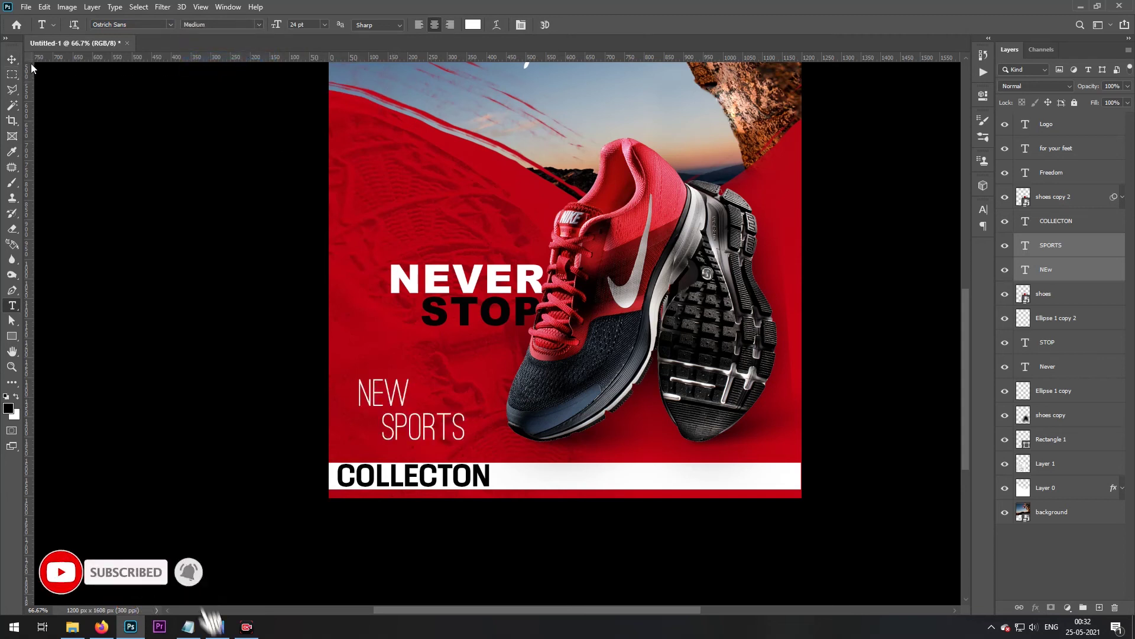
# Move SPORTS down to just above COLLECTON and place NEW directly above SPORTS
pyautogui.click(13, 61)
pyautogui.click(284, 375)
pyautogui.moveTo(419, 428); pyautogui.dragTo(378, 447)
pyautogui.moveTo(388, 399); pyautogui.dragTo(373, 415)
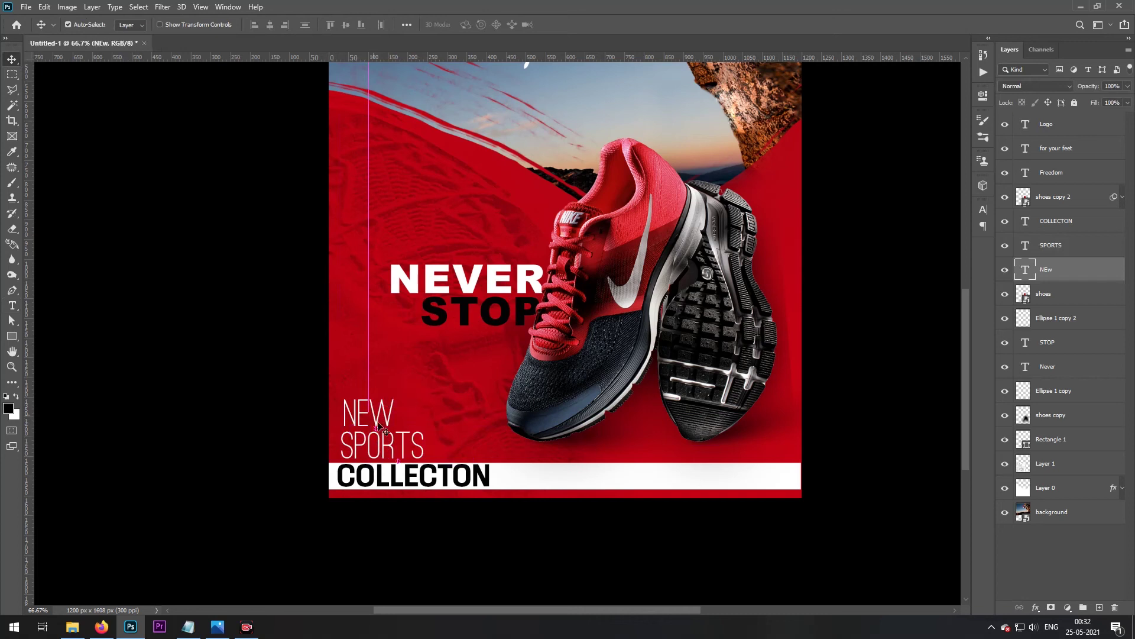
# Align the left edges of NEW and SPORTS with each other and with COLLECTON
pyautogui.keyDown('shift'); pyautogui.click(383, 435); pyautogui.keyUp('shift')
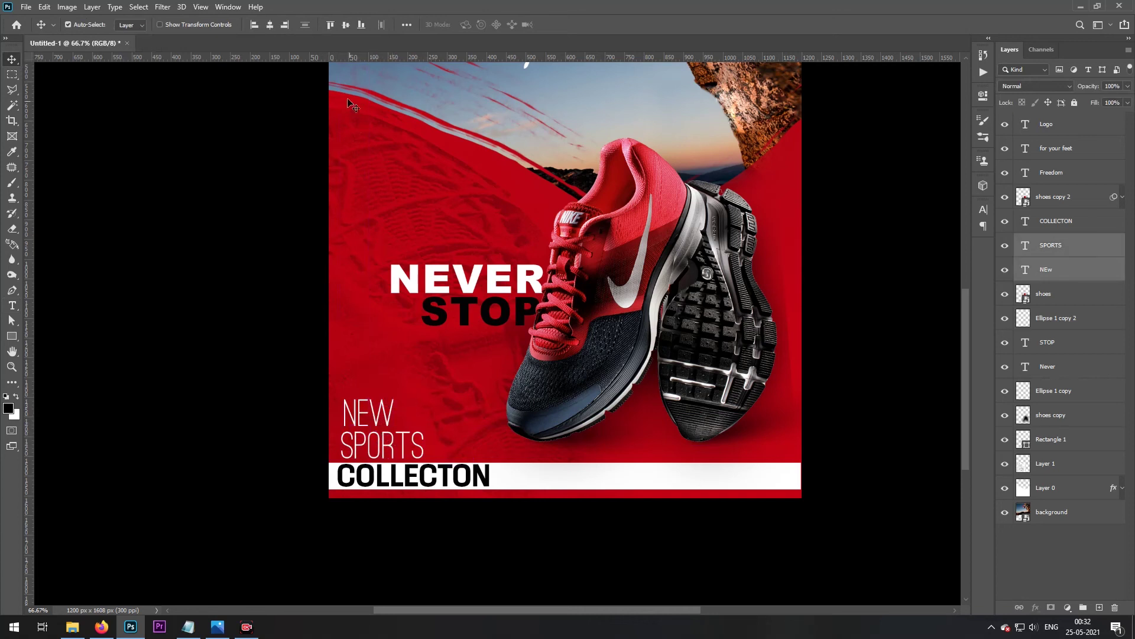
pyautogui.click(254, 26)
pyautogui.keyDown('shift'); pyautogui.click(380, 480); pyautogui.keyUp('shift')
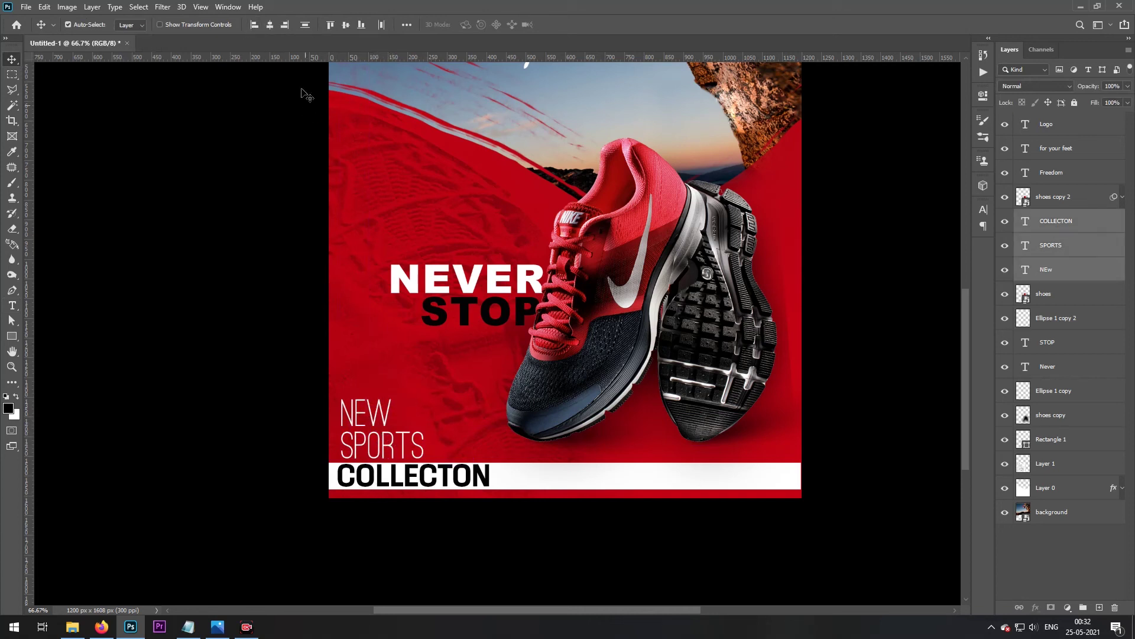
pyautogui.click(254, 25)
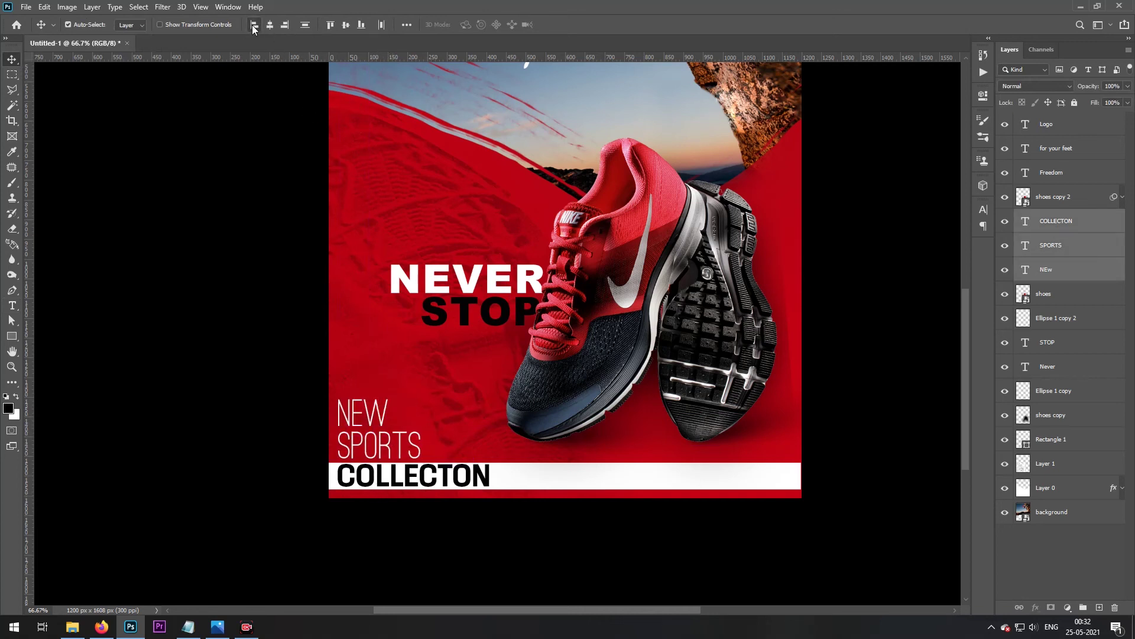
pyautogui.click(489, 539)
# Center COLLECTON vertically within the white strip
pyautogui.scroll(5, 450, 490)
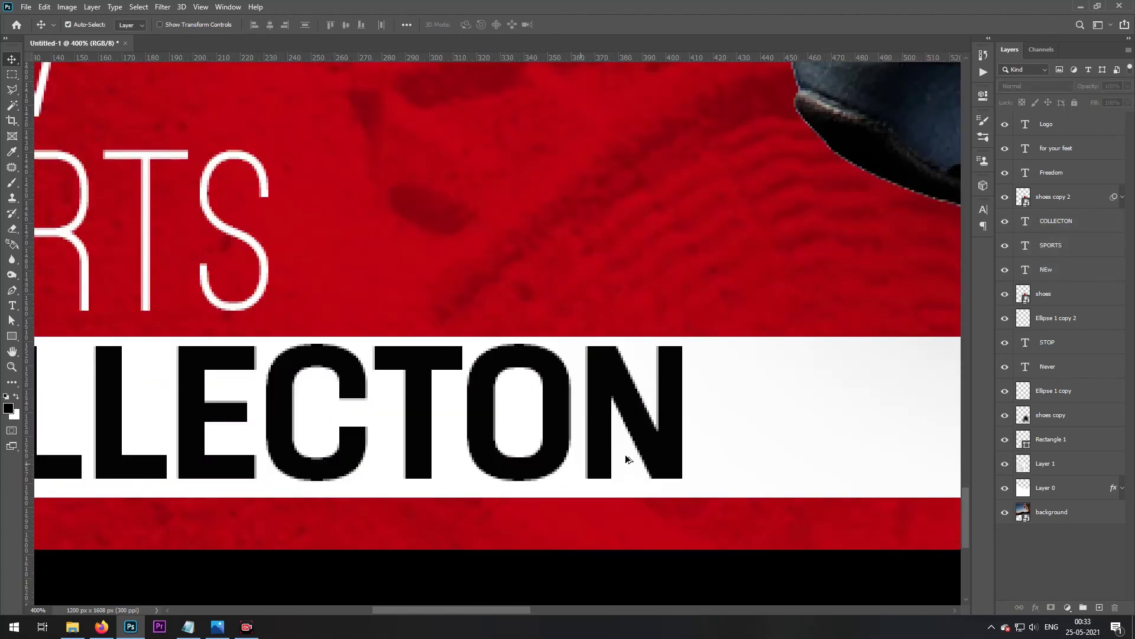
pyautogui.moveTo(679, 450); pyautogui.dragTo(681, 459)
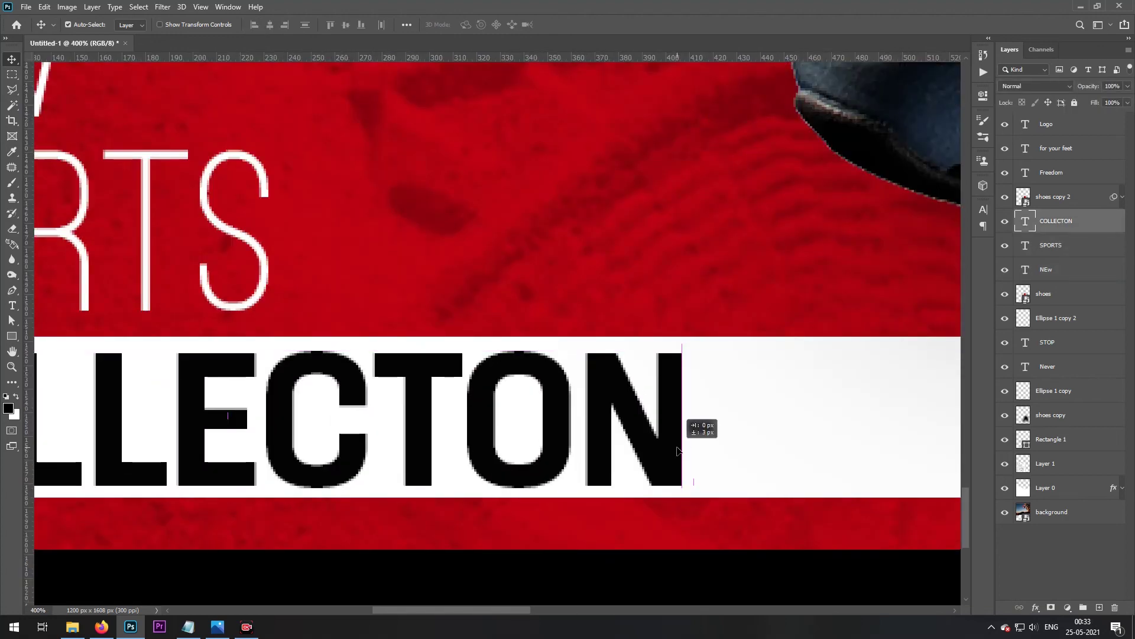
pyautogui.keyDown('shift'); pyautogui.click(784, 439); pyautogui.keyUp('shift')
pyautogui.click(346, 25)
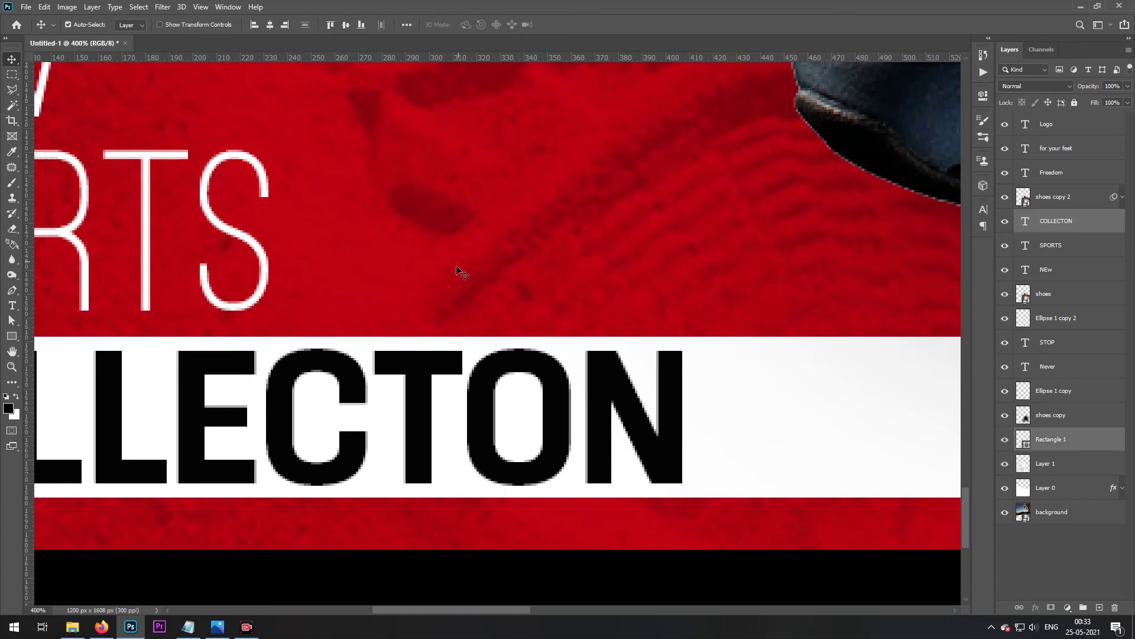
pyautogui.scroll(-5, 456, 265)
pyautogui.scroll(5, 466, 263)
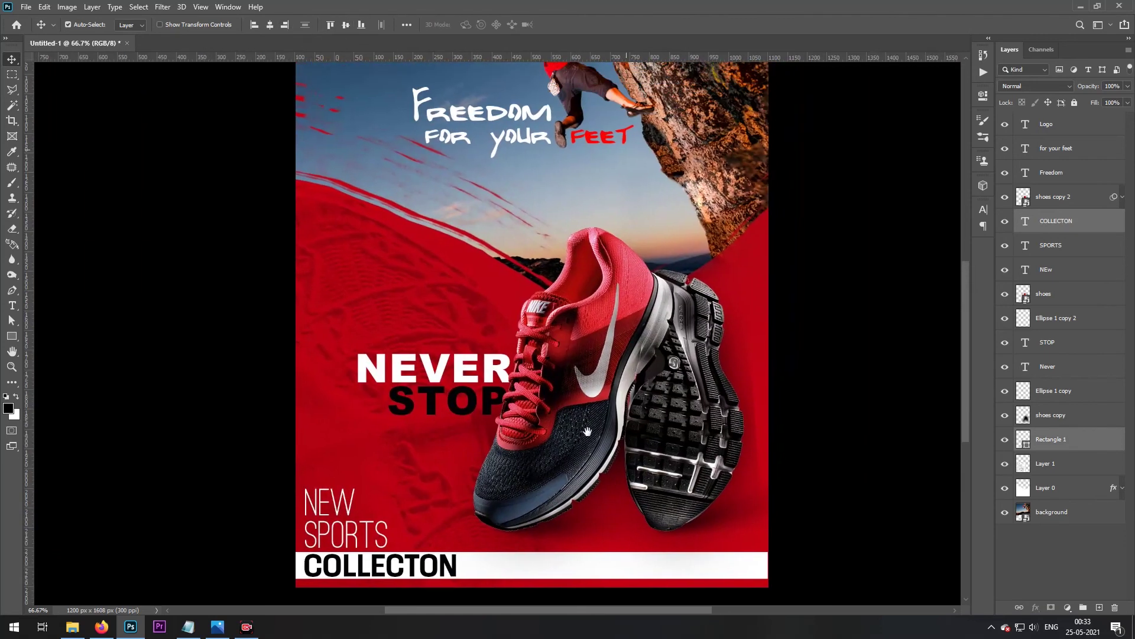
pyautogui.click(826, 417)
# Place the icon image from the shoes Banner folder at the right end of the white strip, scaled to about 5%
pyautogui.hotkey('ctrl', '0')
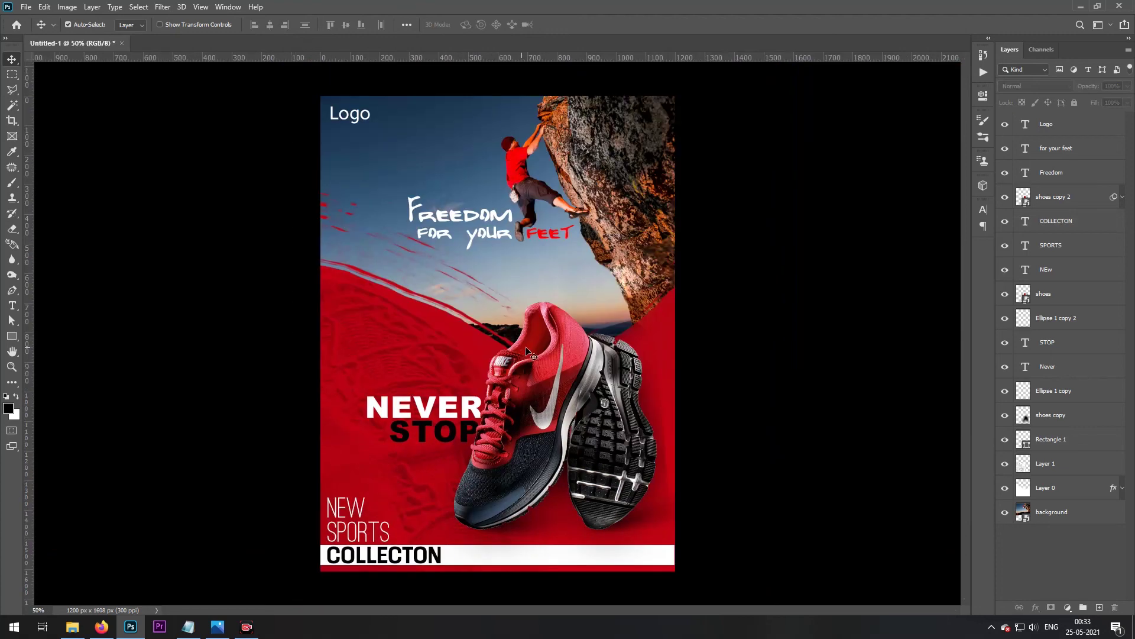
pyautogui.click(72, 627)
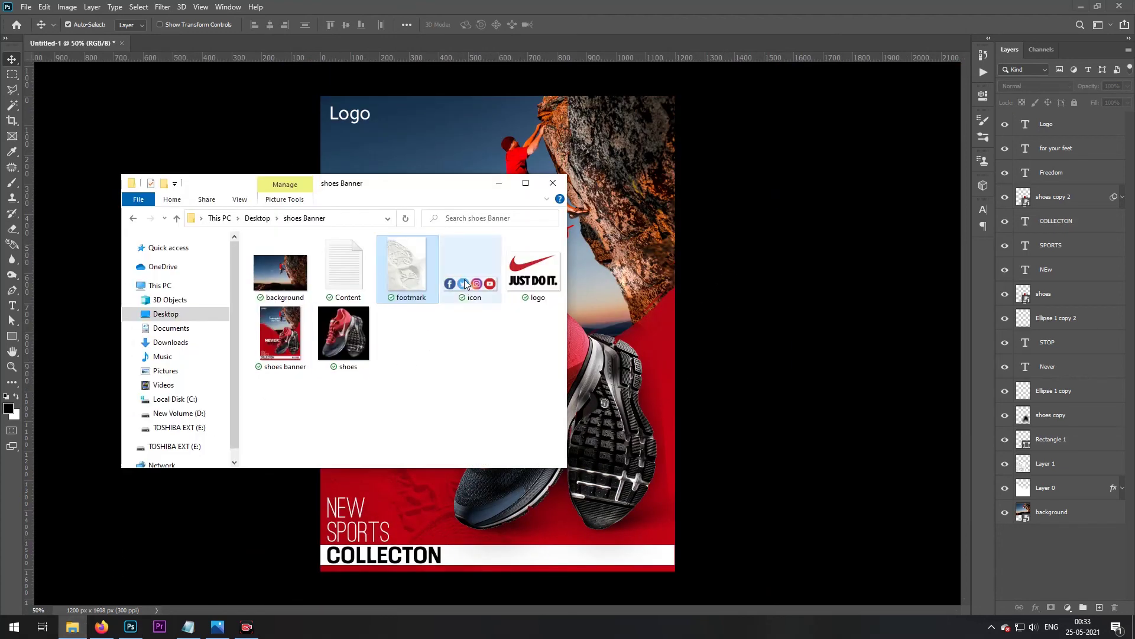
pyautogui.moveTo(464, 281); pyautogui.dragTo(578, 470)
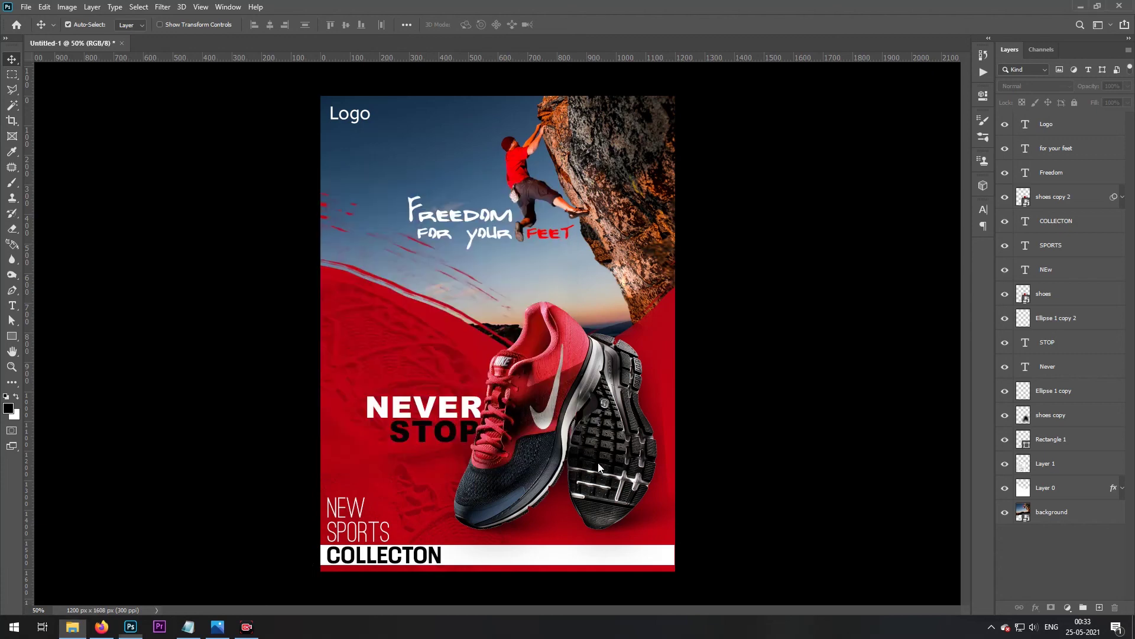
pyautogui.moveTo(370, 305); pyautogui.dragTo(651, 558)
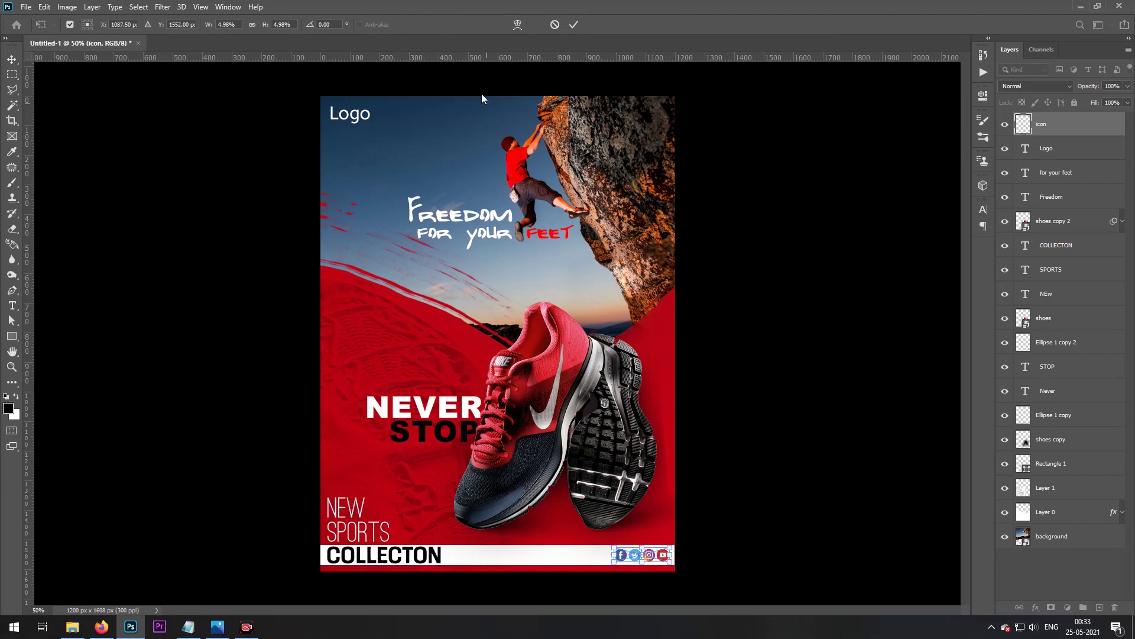
pyautogui.click(573, 25)
pyautogui.scroll(1, 659, 450)
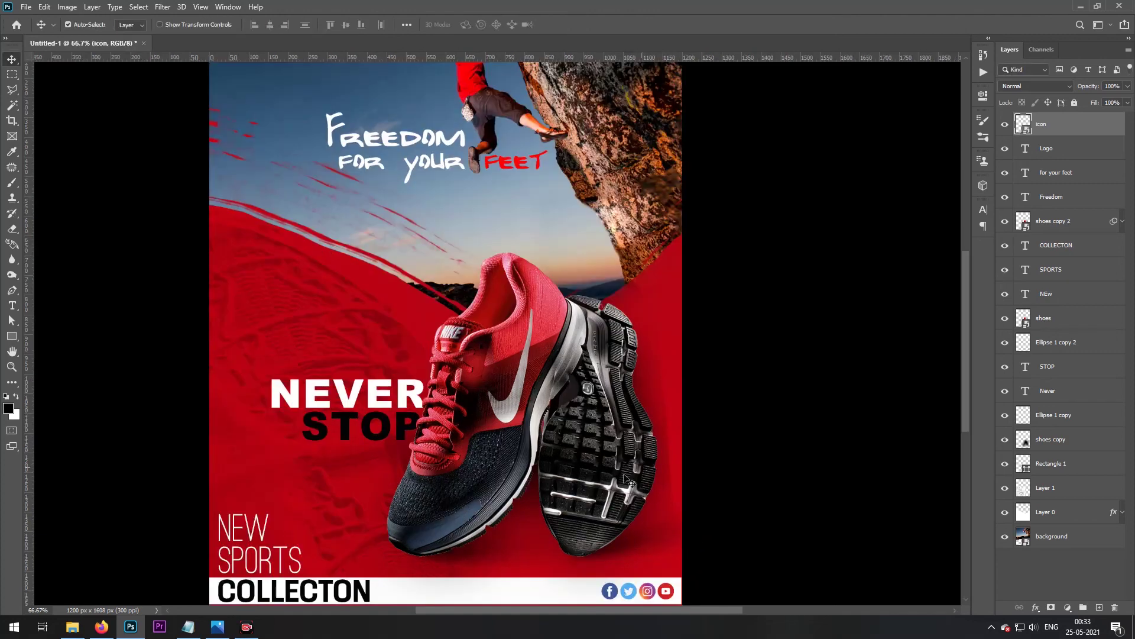
# Distort the shadow ellipse under the upright sole, pulling its upper-left corner down and its lower-right corner down to the white strip
pyautogui.moveTo(579, 473); pyautogui.dragTo(587, 312)
pyautogui.click(641, 387)
pyautogui.hotkey('ctrl', 't')
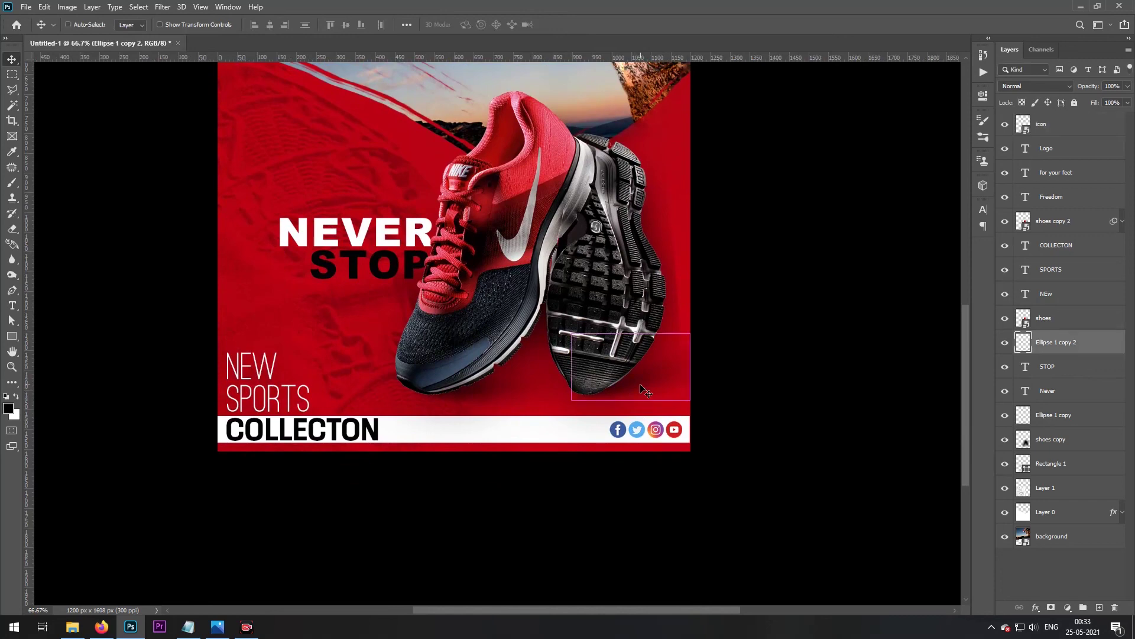
pyautogui.scroll(4, 605, 380)
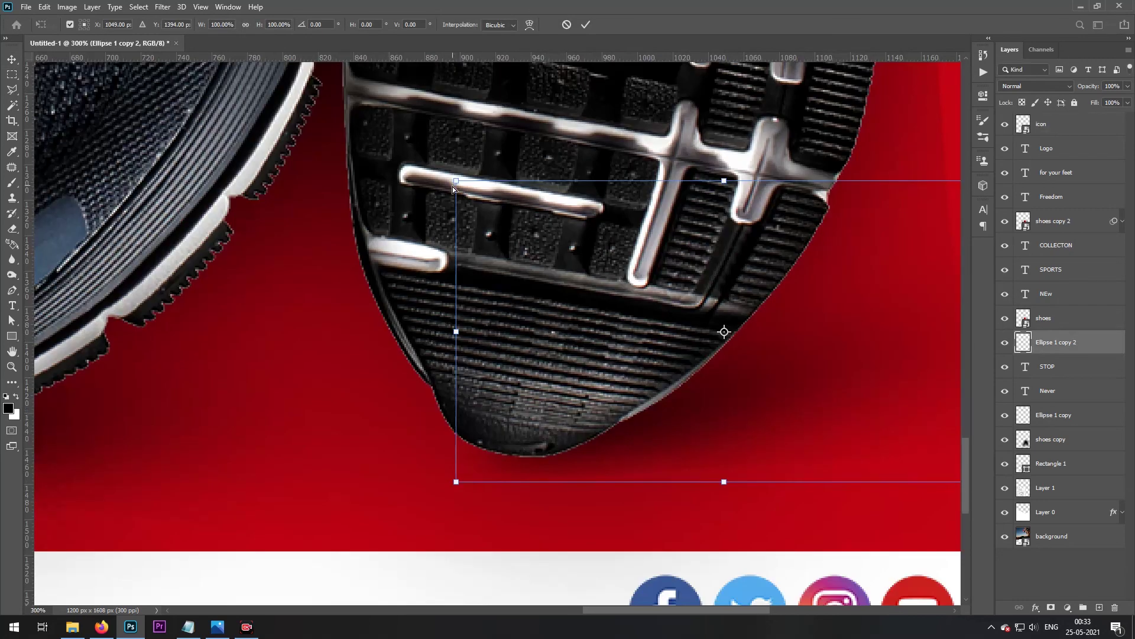
pyautogui.moveTo(454, 183); pyautogui.dragTo(448, 311)
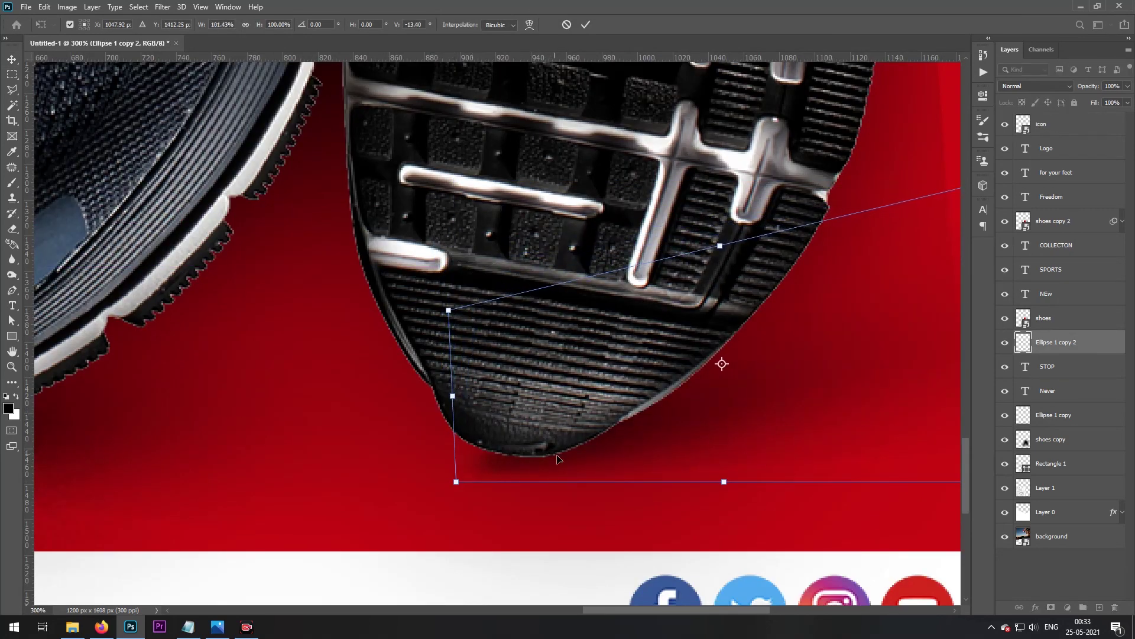
pyautogui.scroll(-4, 650, 466)
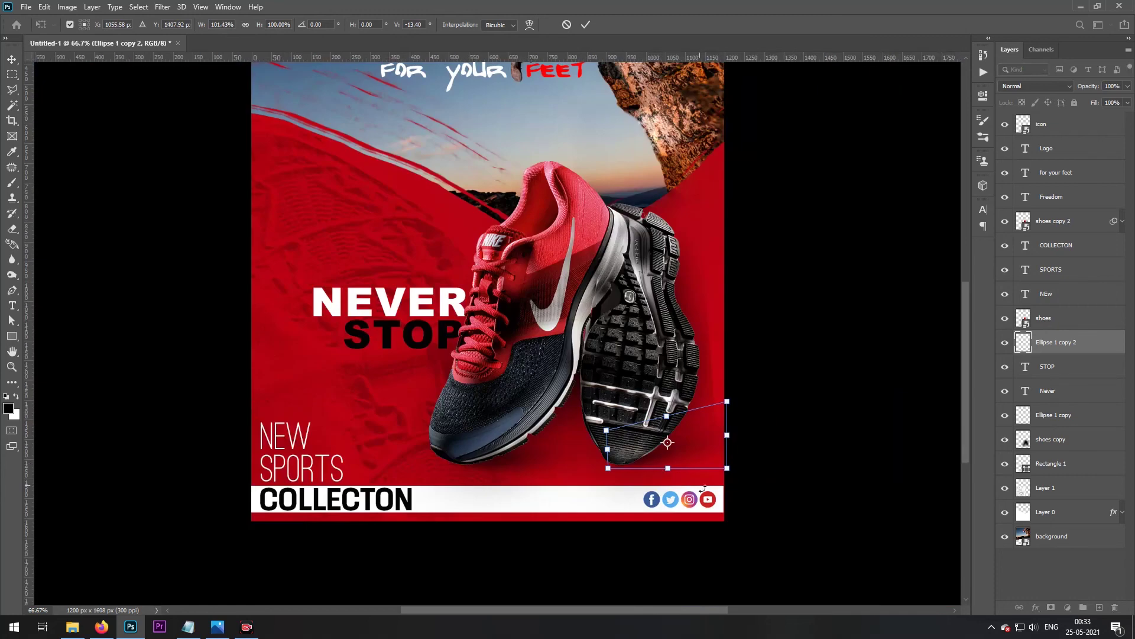
pyautogui.moveTo(728, 468); pyautogui.dragTo(728, 485)
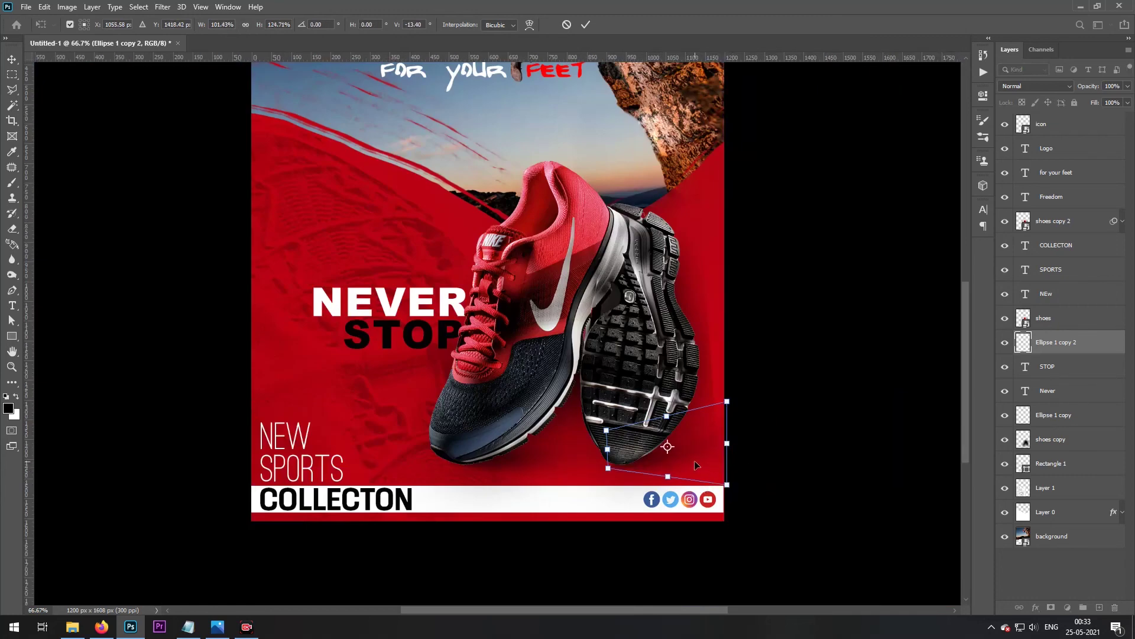
pyautogui.click(586, 25)
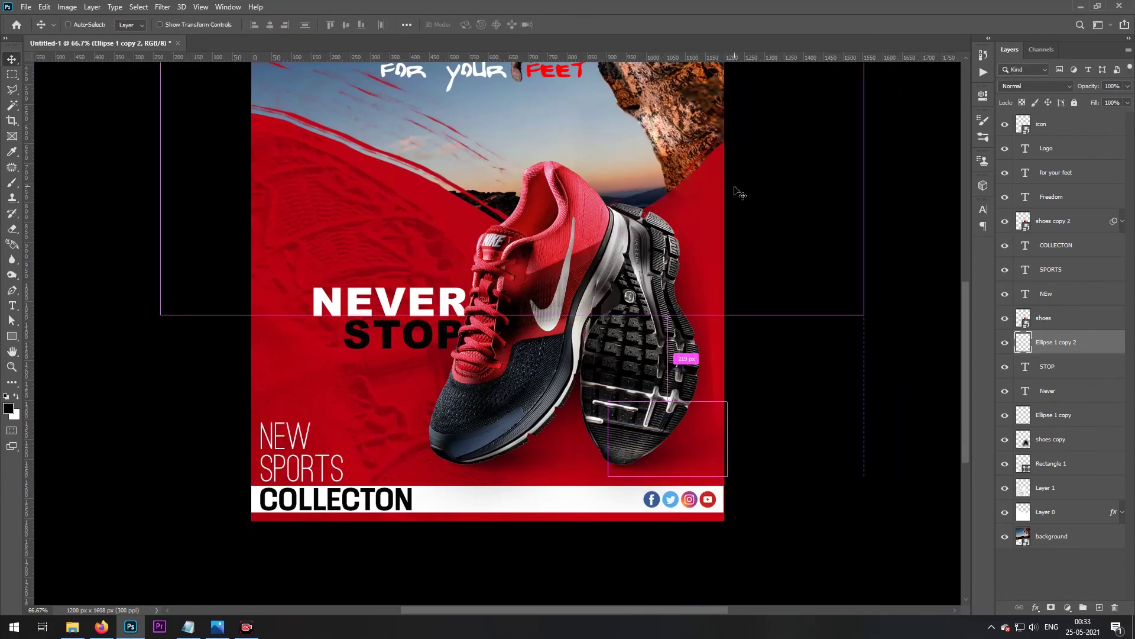
# Duplicate the sole's shadow and distort the copy by pulling its lower-left corner slightly up and inward
pyautogui.hotkey('ctrl', 'j')
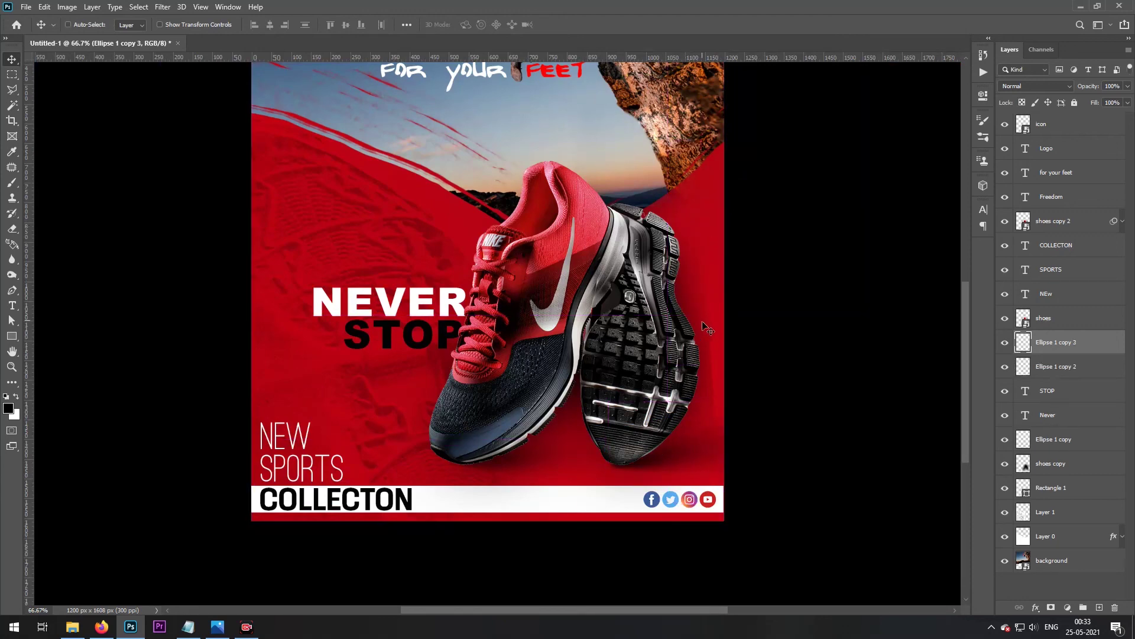
pyautogui.hotkey('ctrl', 't')
pyautogui.scroll(4, 615, 488)
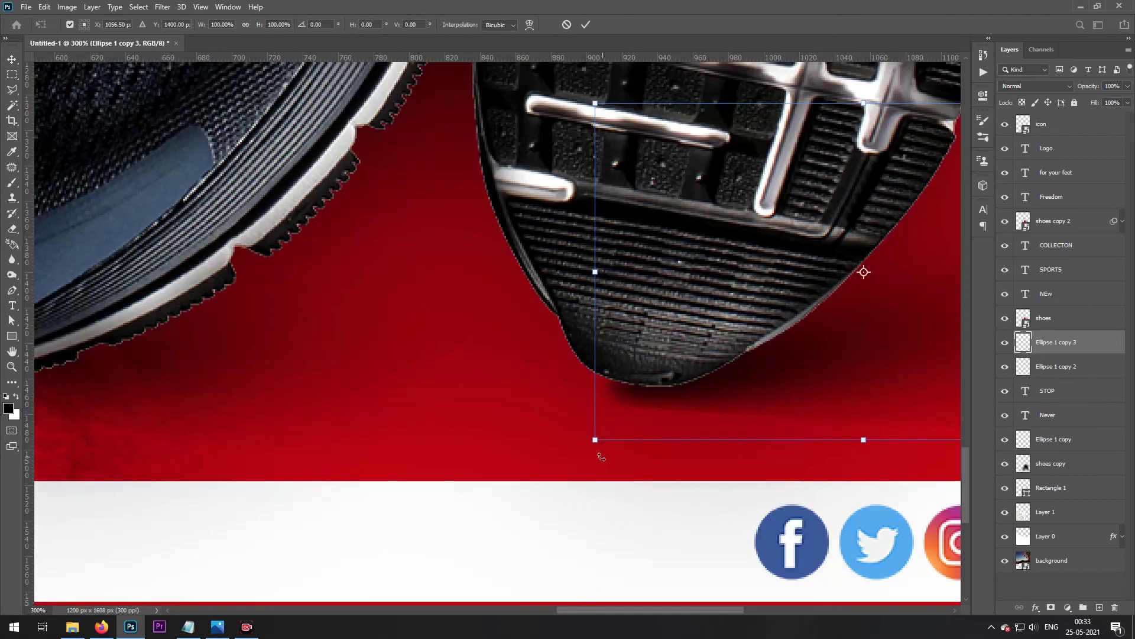
pyautogui.moveTo(597, 442); pyautogui.dragTo(609, 424)
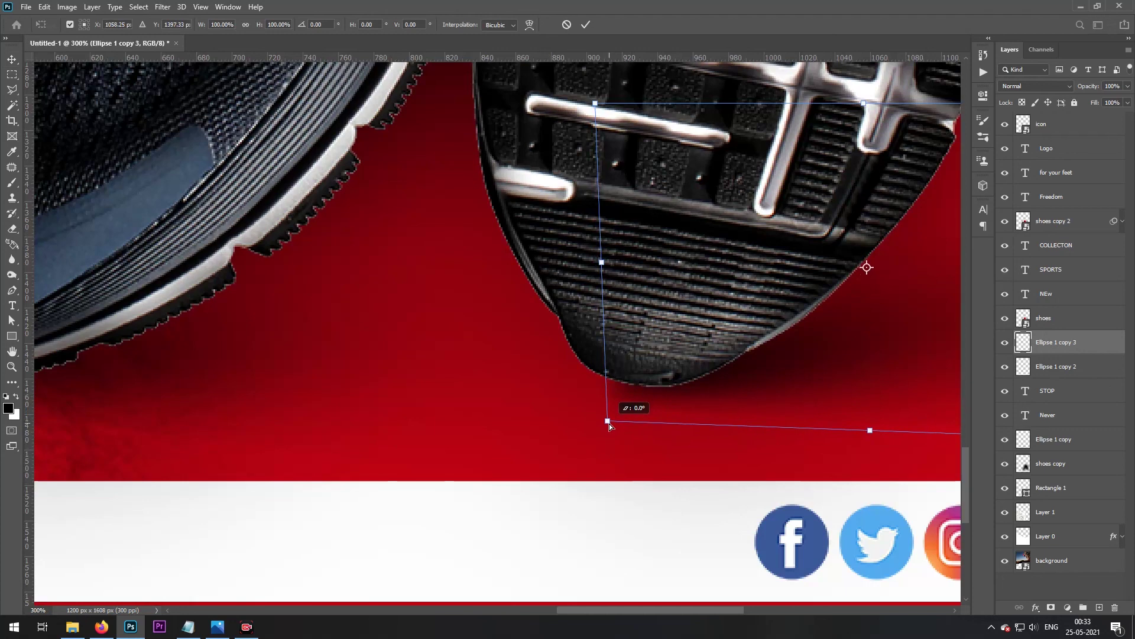
pyautogui.click(586, 25)
pyautogui.scroll(-4, 395, 189)
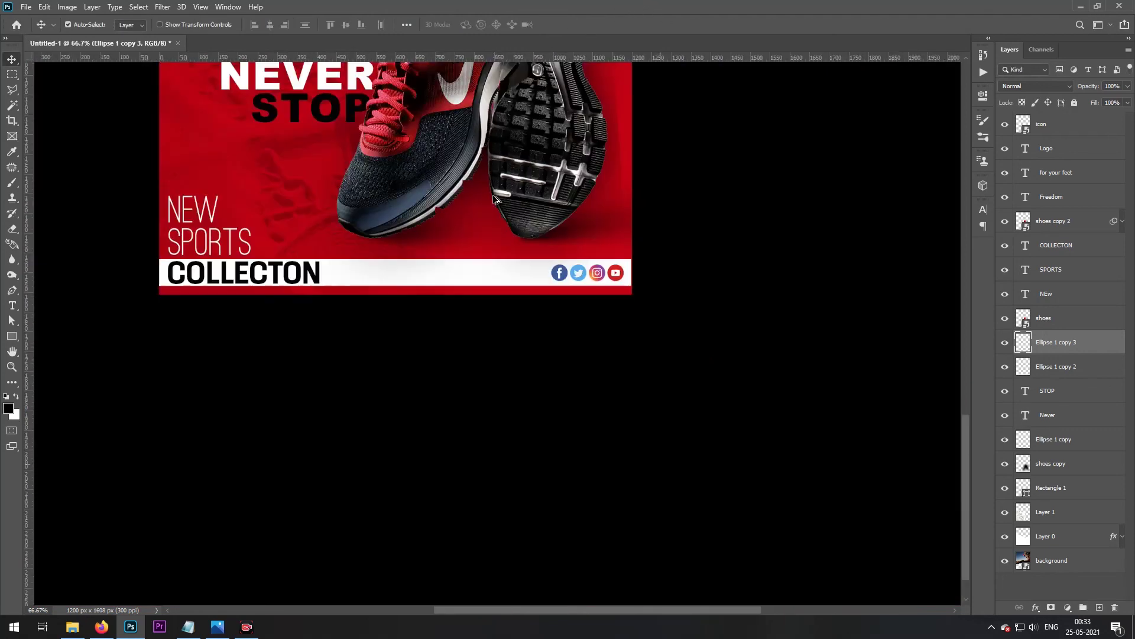
# Change the text colour of the word FEET in the slogan to black (#000000)
pyautogui.moveTo(402, 121); pyautogui.dragTo(500, 455)
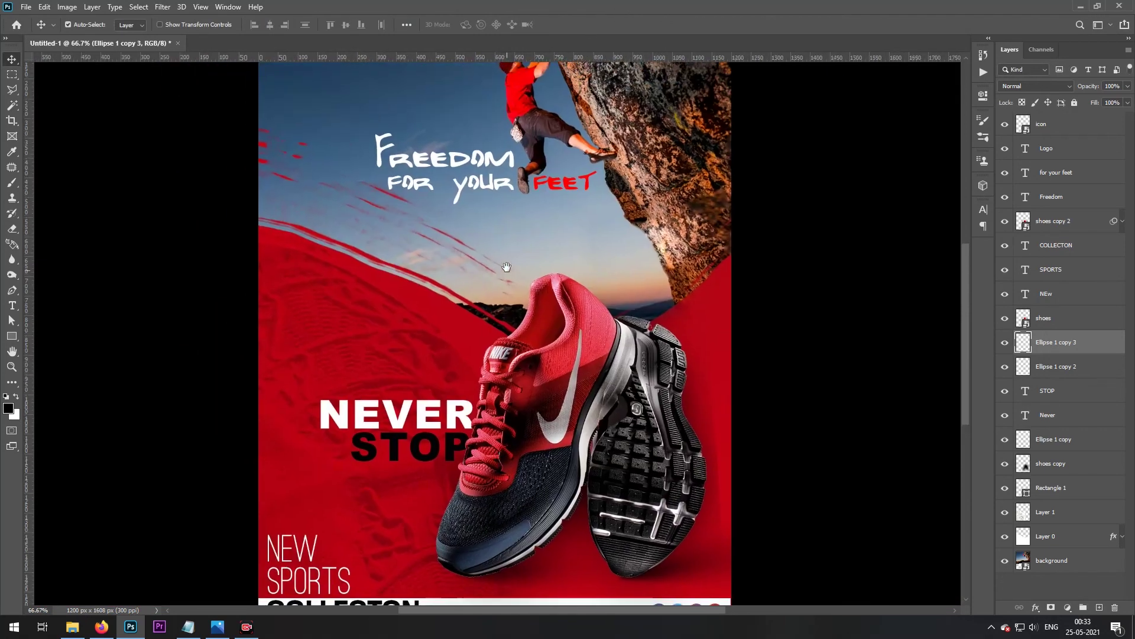
pyautogui.moveTo(504, 266); pyautogui.dragTo(517, 312)
pyautogui.click(574, 236)
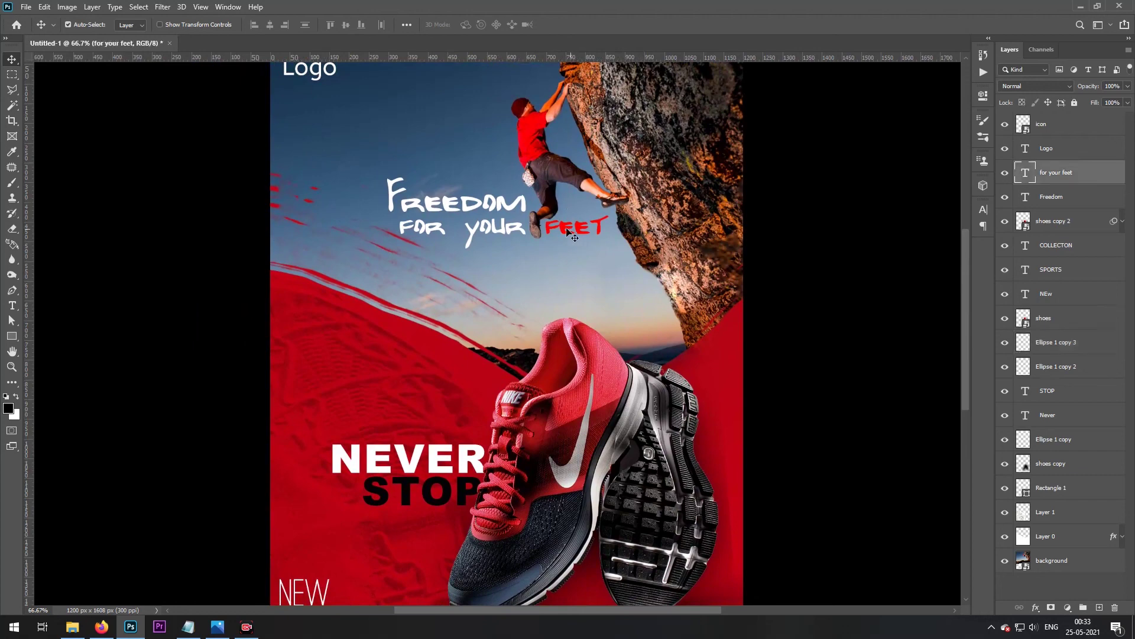
pyautogui.press('t')
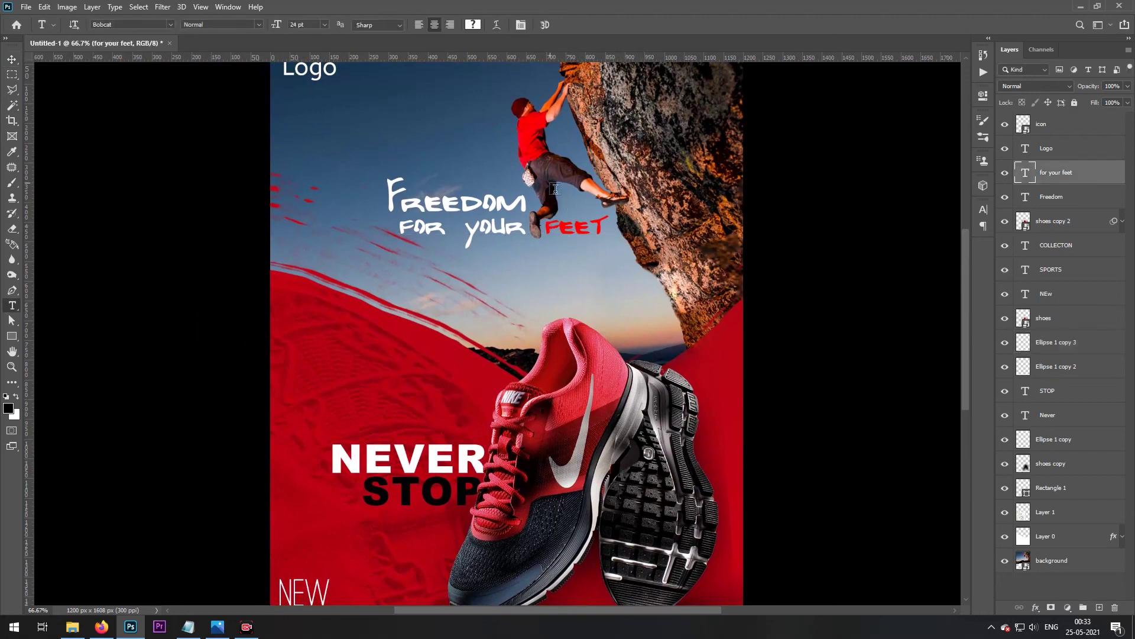
pyautogui.doubleClick(551, 220)
pyautogui.click(473, 25)
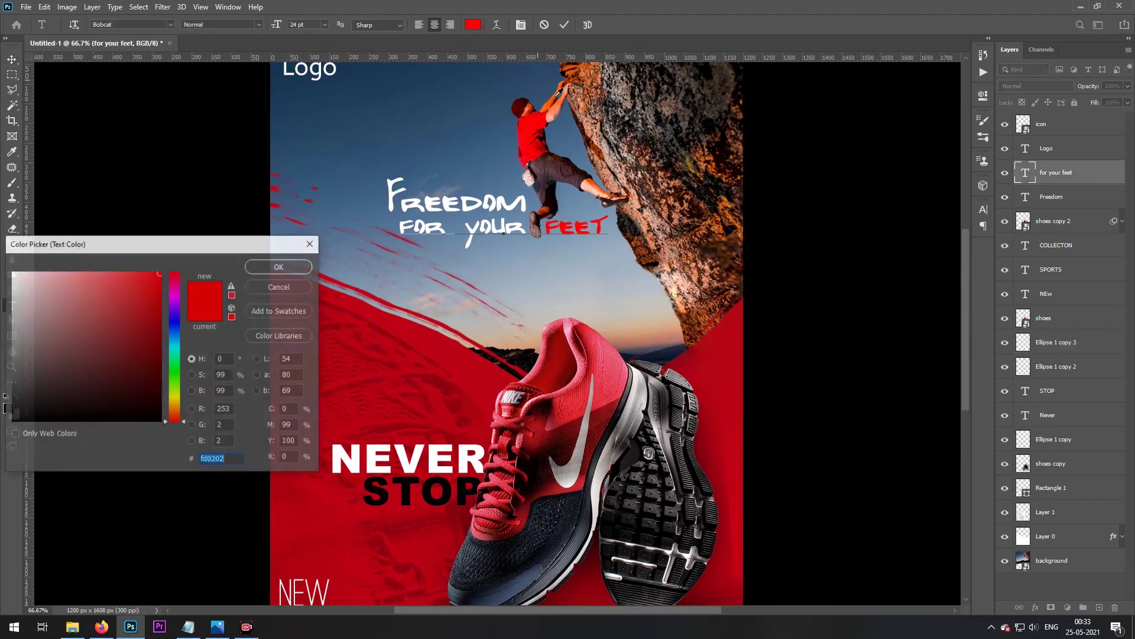
pyautogui.click(740, 304)
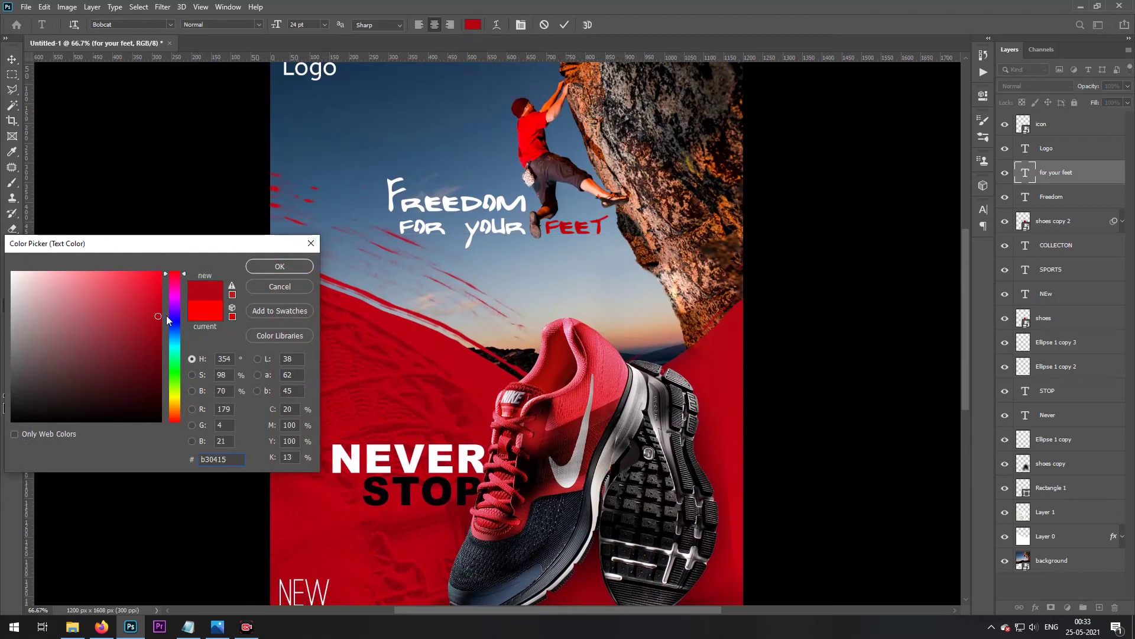
pyautogui.moveTo(157, 314); pyautogui.dragTo(165, 295)
pyautogui.click(164, 299)
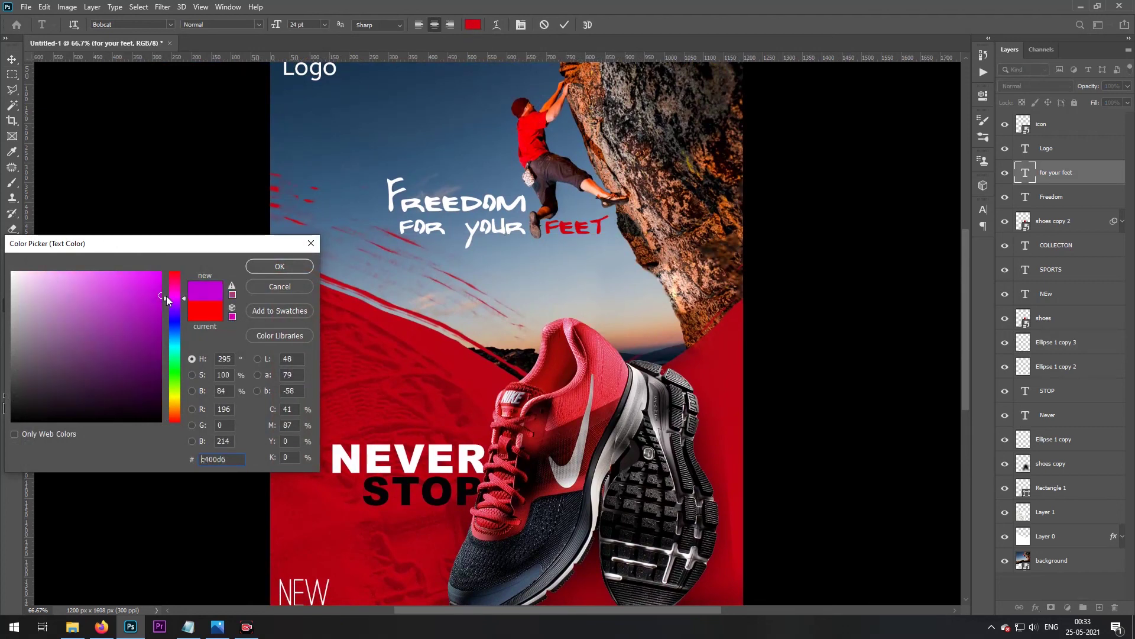
pyautogui.hotkey('ctrl', 'z')
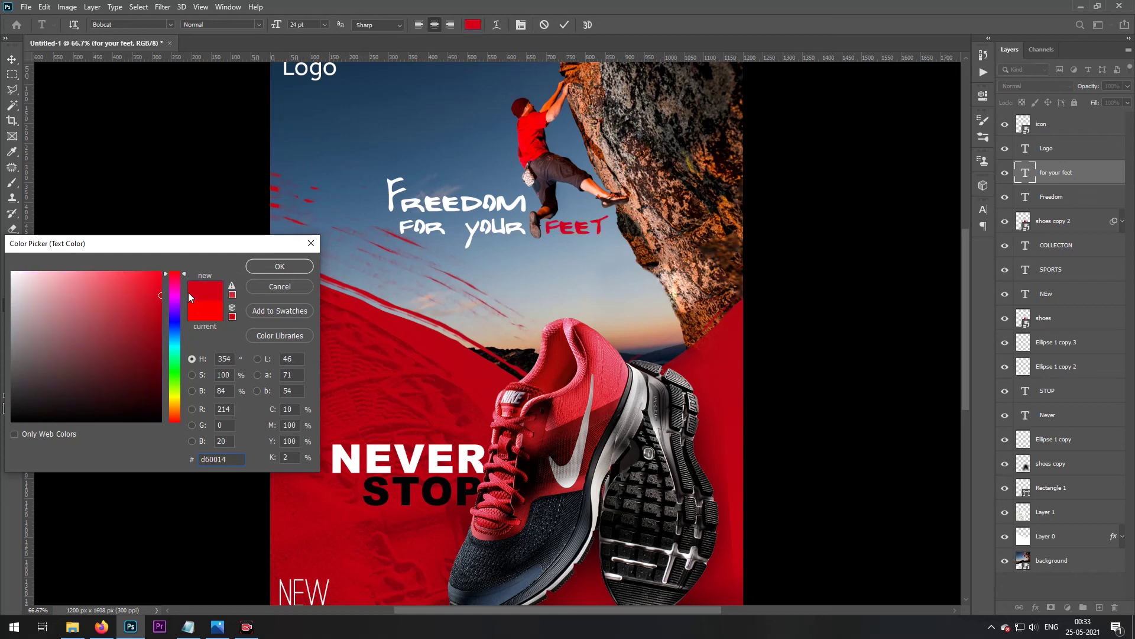
pyautogui.moveTo(156, 295); pyautogui.dragTo(158, 290)
pyautogui.moveTo(142, 373); pyautogui.dragTo(157, 422)
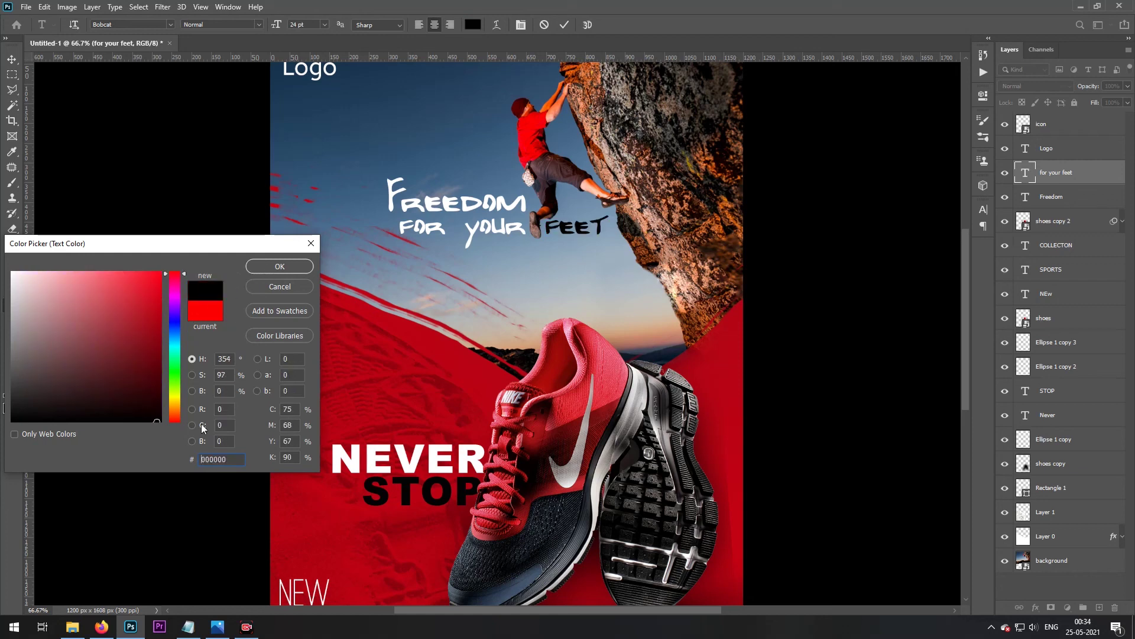
pyautogui.click(258, 265)
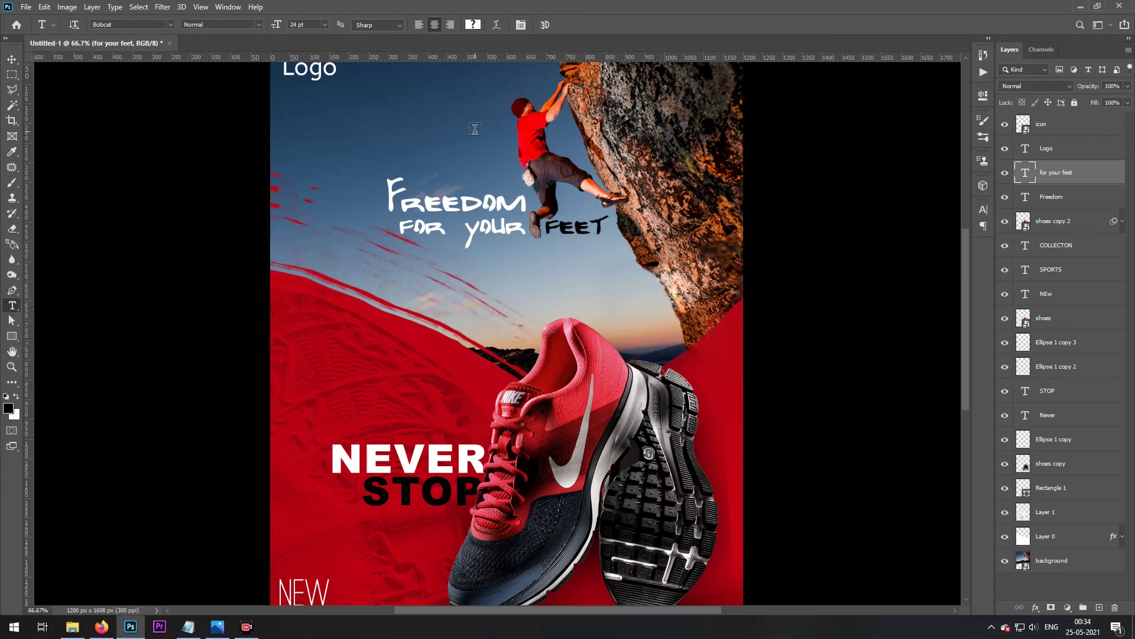
pyautogui.press('v')
pyautogui.hotkey('ctrl', '-')
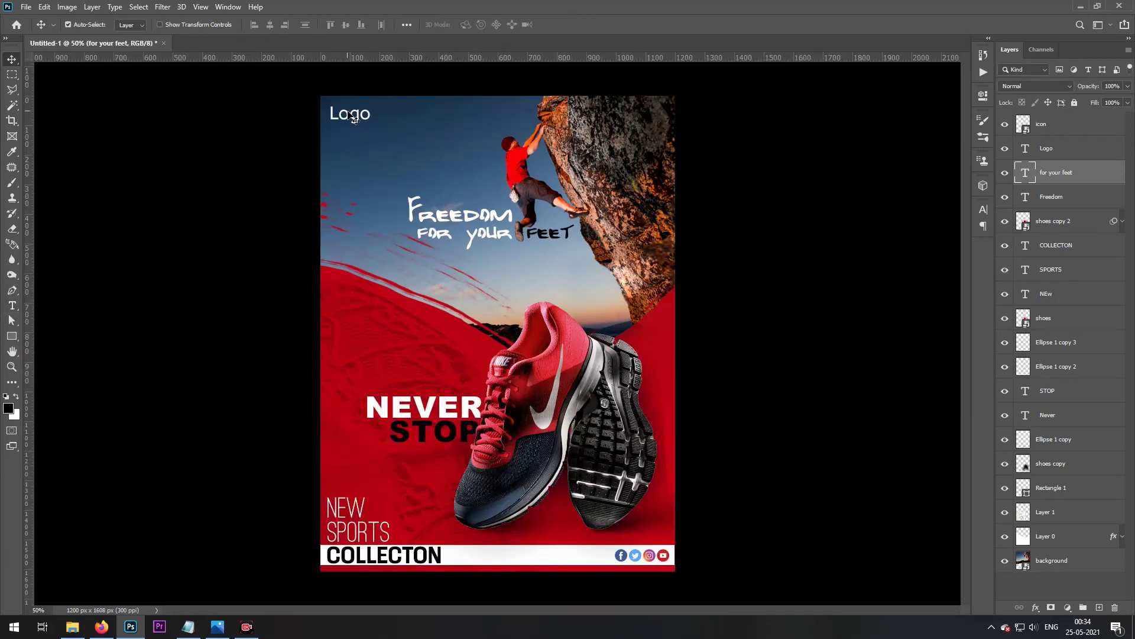
pyautogui.click(360, 118)
pyautogui.press('t')
pyautogui.click(261, 25)
pyautogui.click(260, 25)
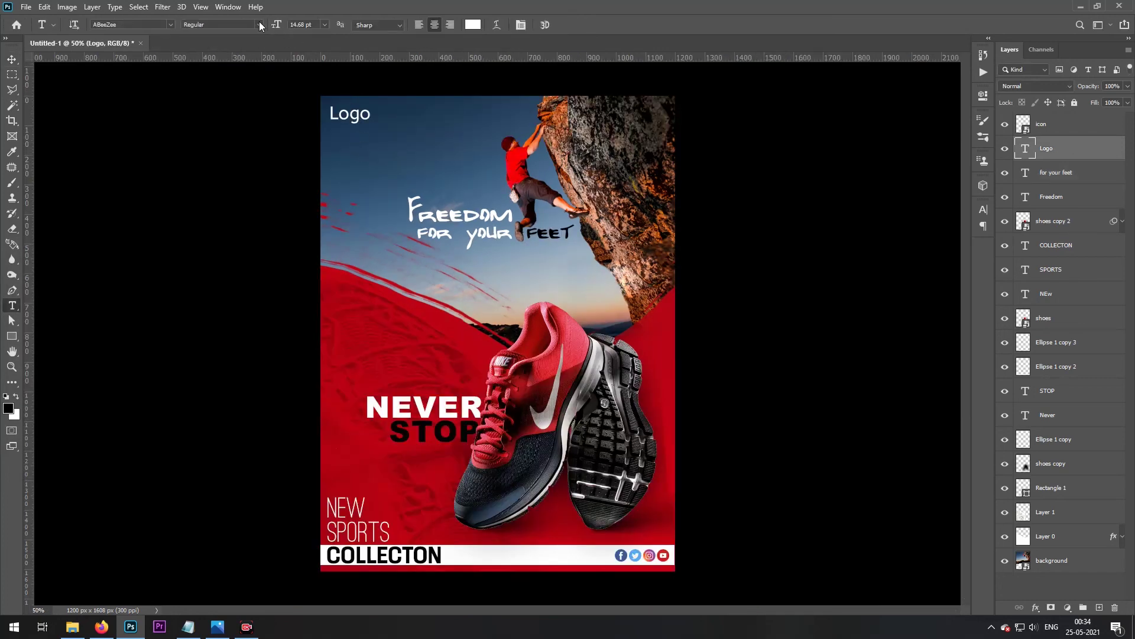
# Hide the tools and panels to review the whole banner
pyautogui.press('v')
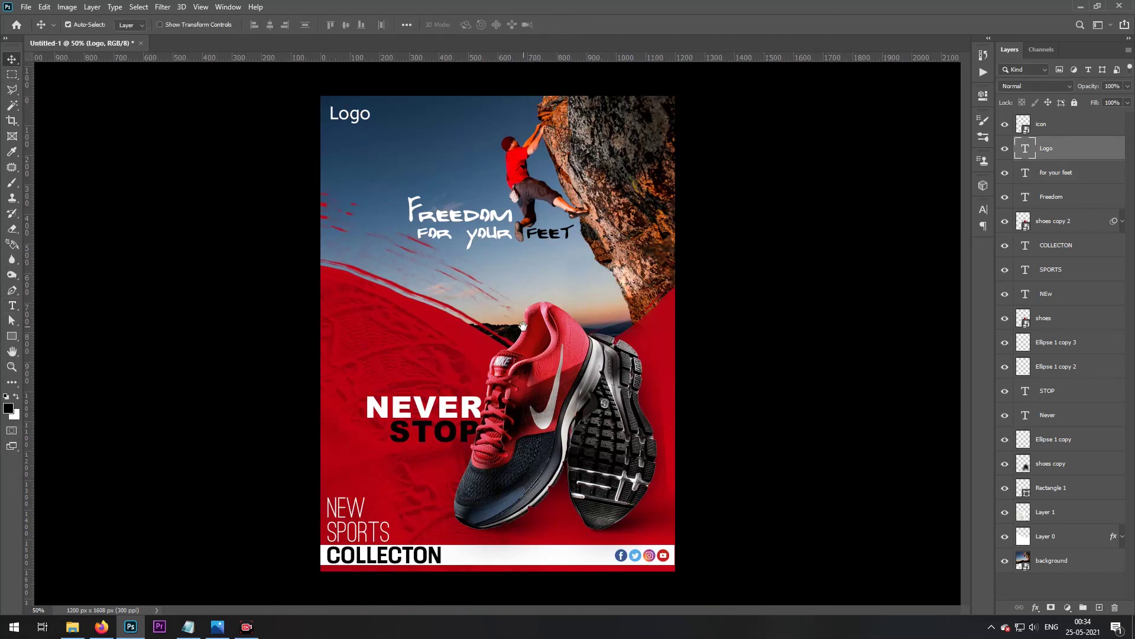
pyautogui.press('Tab')
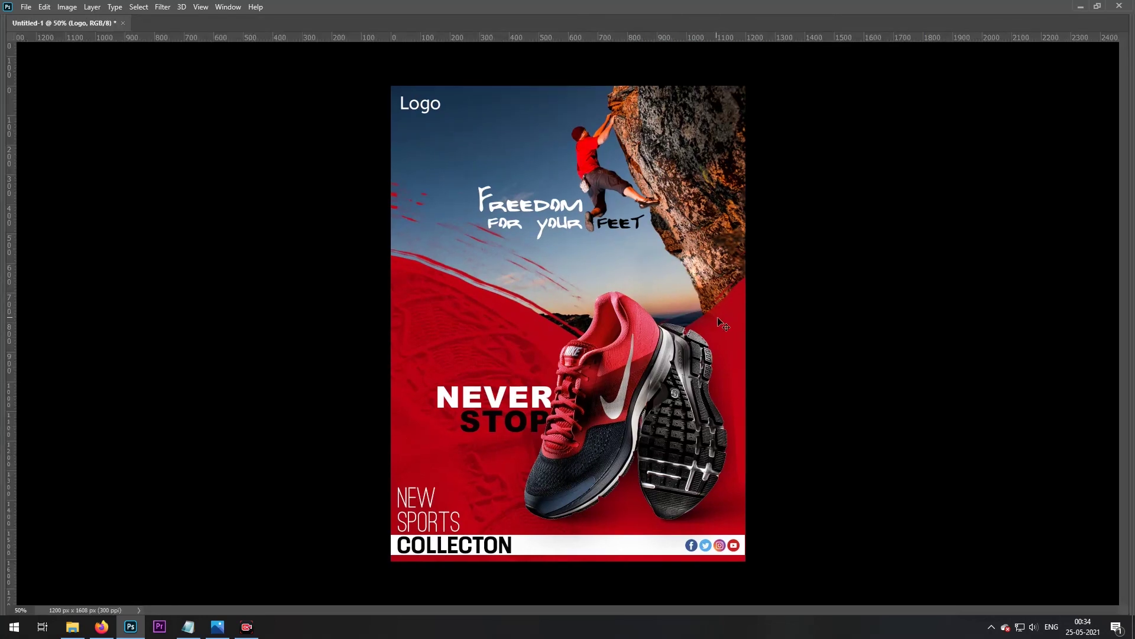